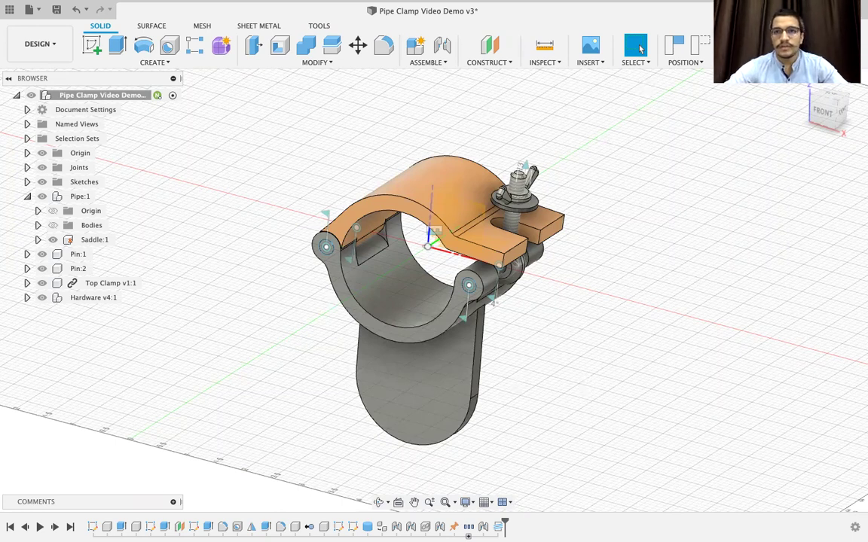
- Create a new design and save it as Pipe Clamp Assembly Update in the Pipe Clamp folder of the B.Tech ME & MTE project
key(ctrl+n)
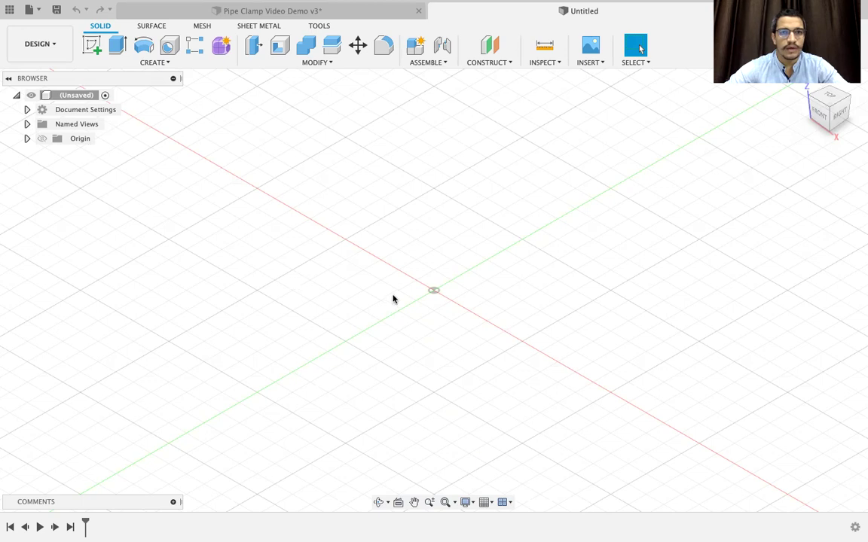
click(55, 11)
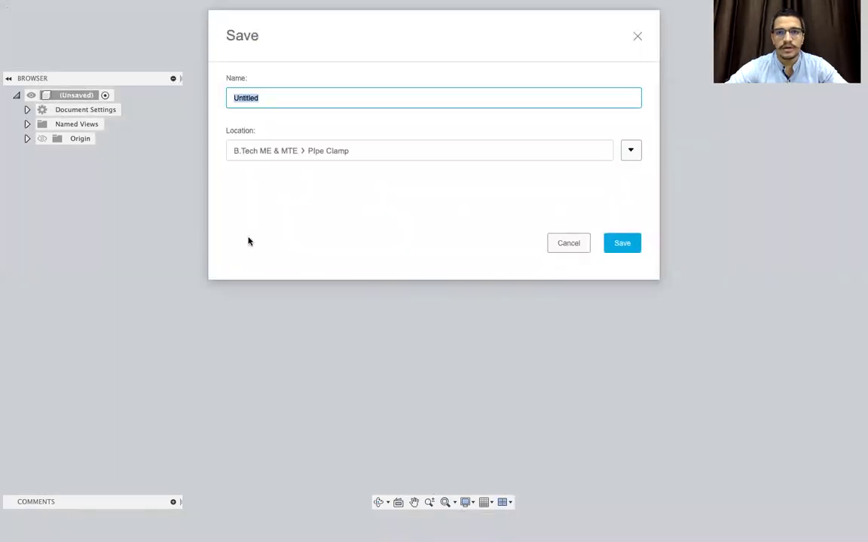
drag(420, 27, 412, 121)
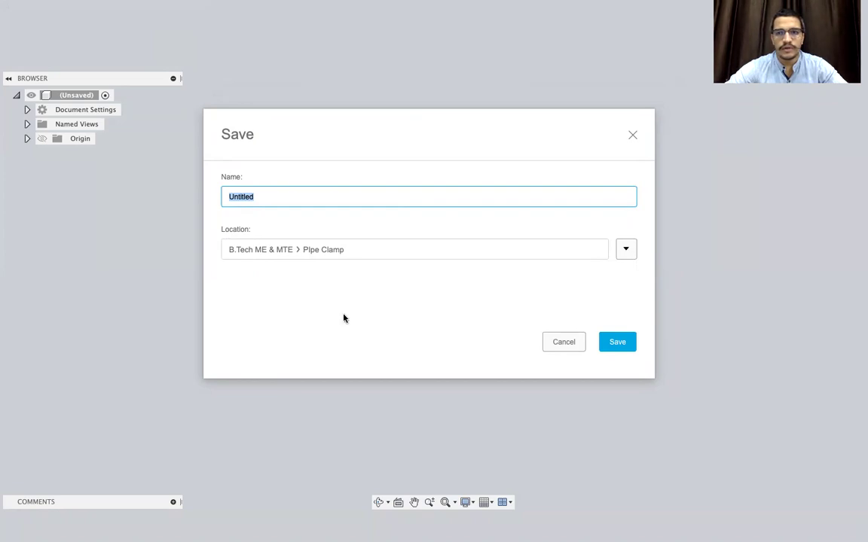
text(Pipe Clamp Assembly)
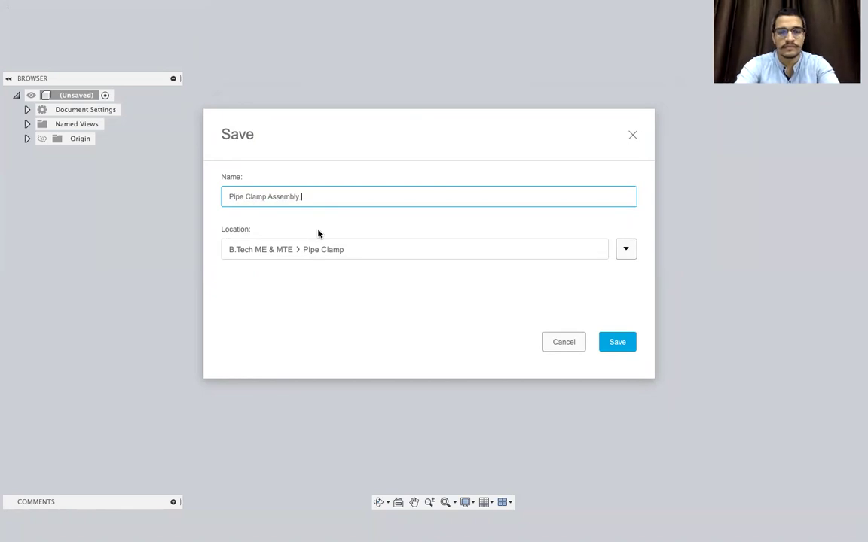
text(Update)
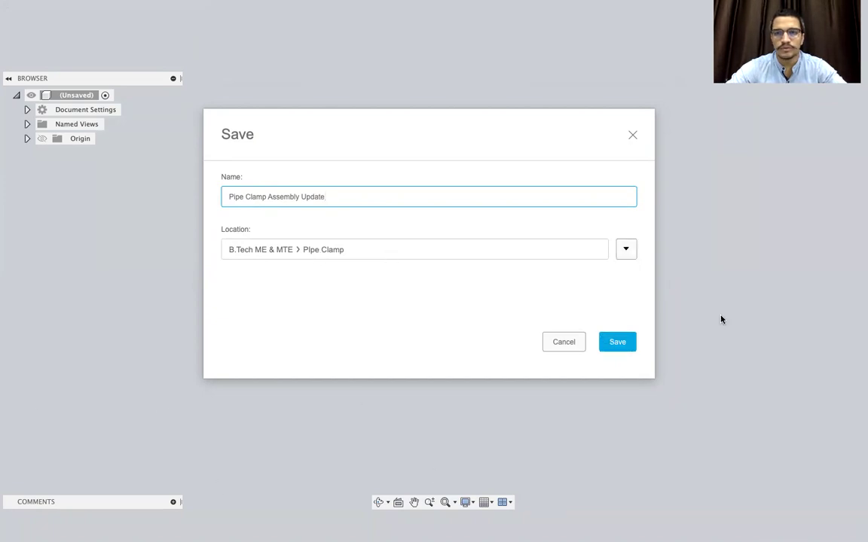
click(628, 254)
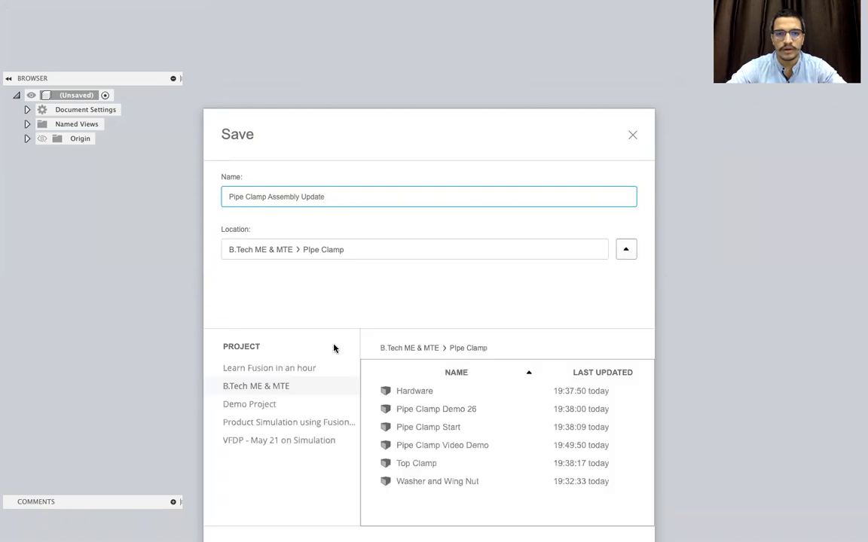
drag(440, 128, 445, 98)
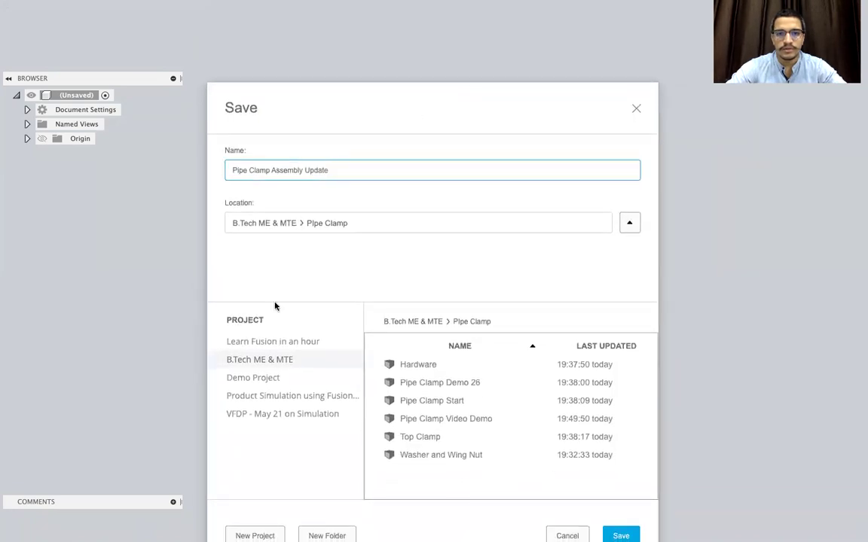
drag(271, 99, 269, 82)
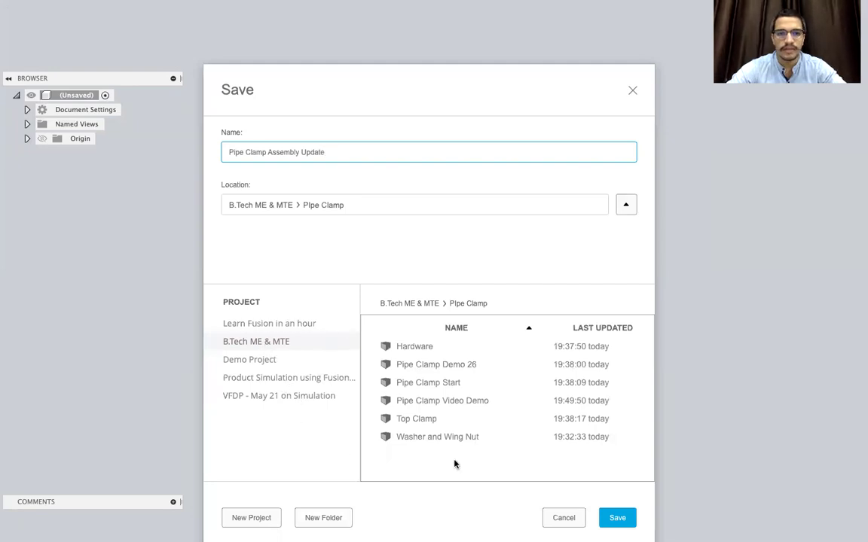
click(626, 519)
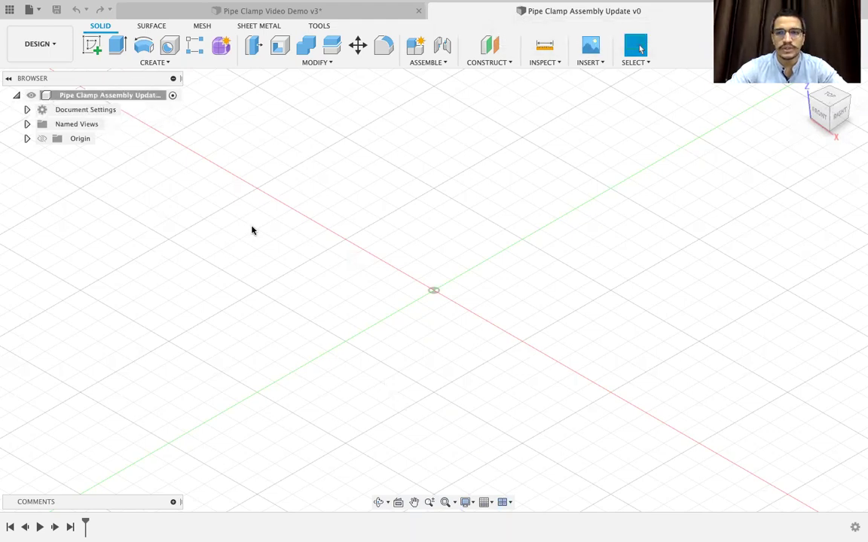
- Browse to the Pipe Clamp folder in the B.Tech ME & MTE project and look over its files and the open Pipe Clamp Video Demo design
click(10, 9)
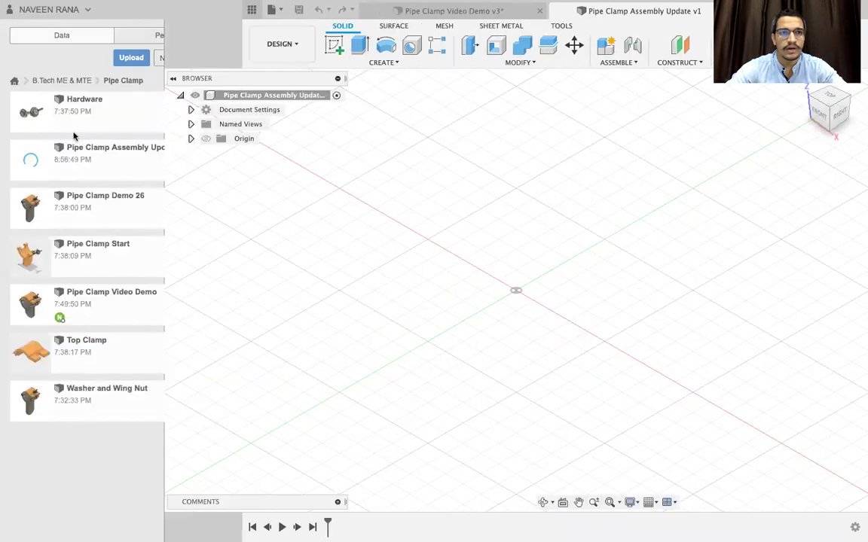
click(14, 81)
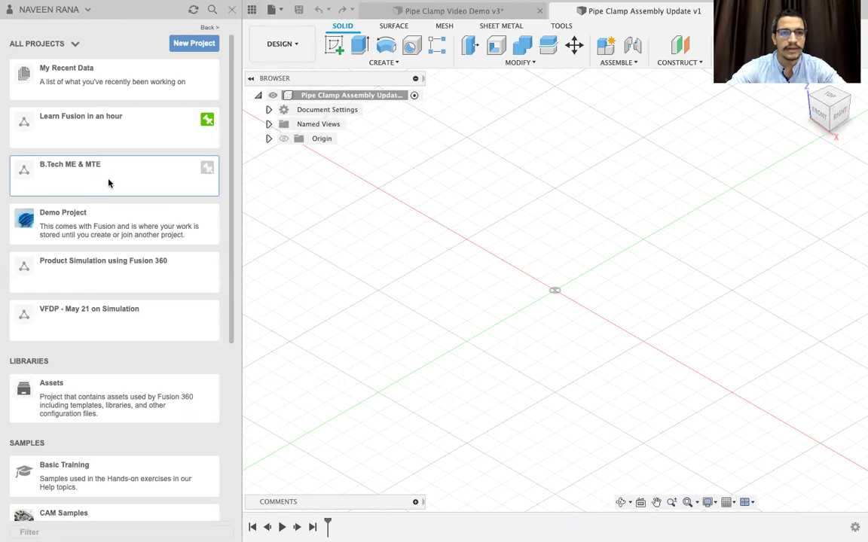
click(108, 183)
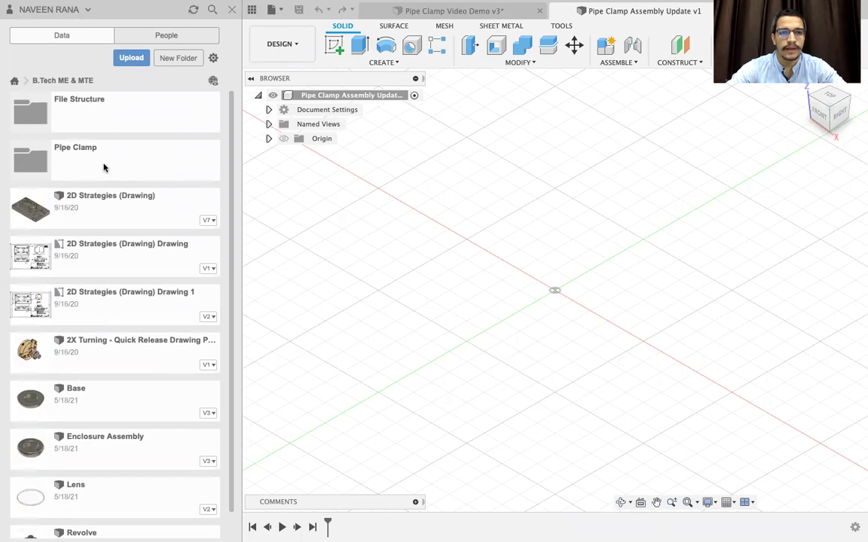
click(104, 167)
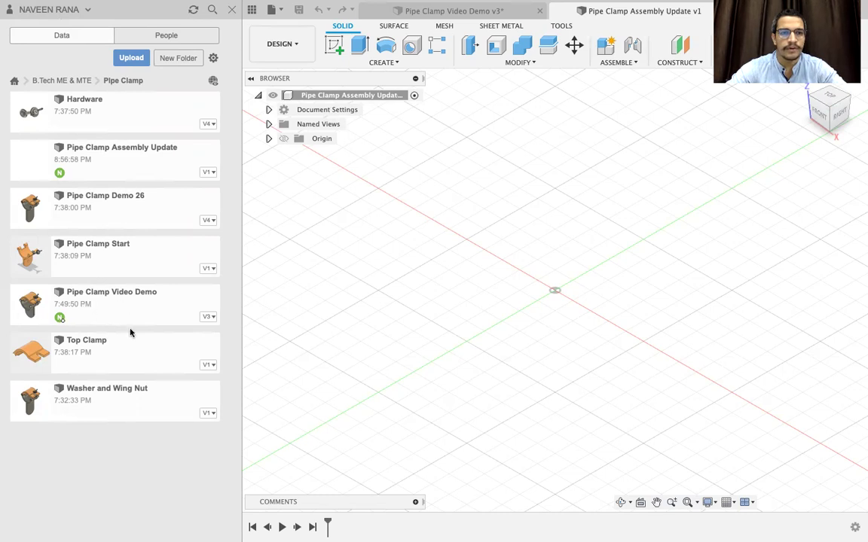
click(452, 13)
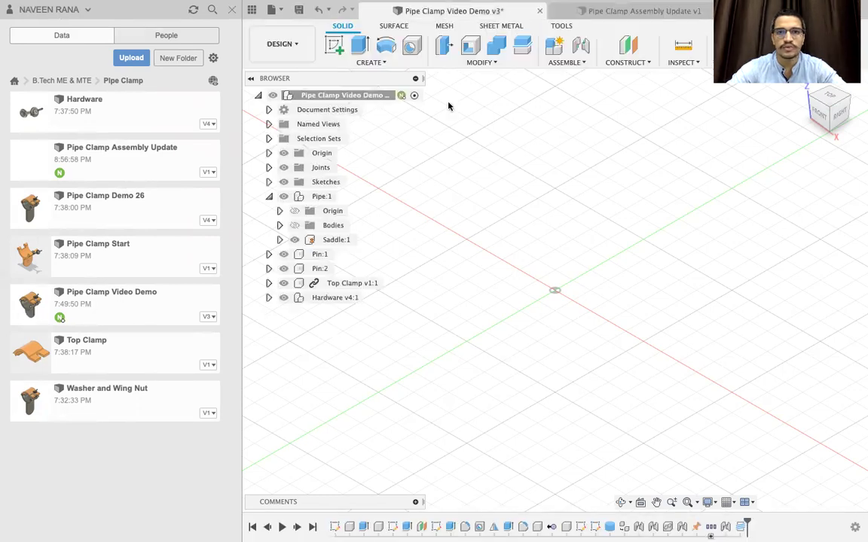
click(610, 15)
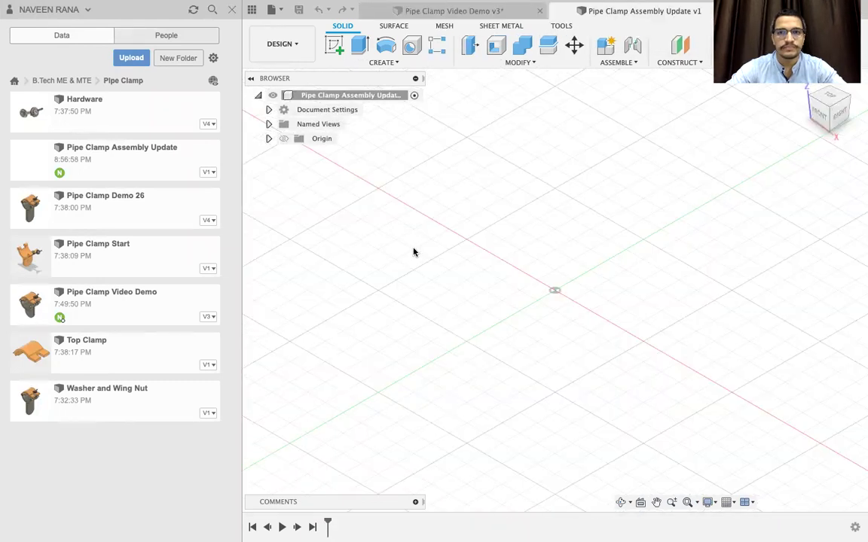
click(252, 10)
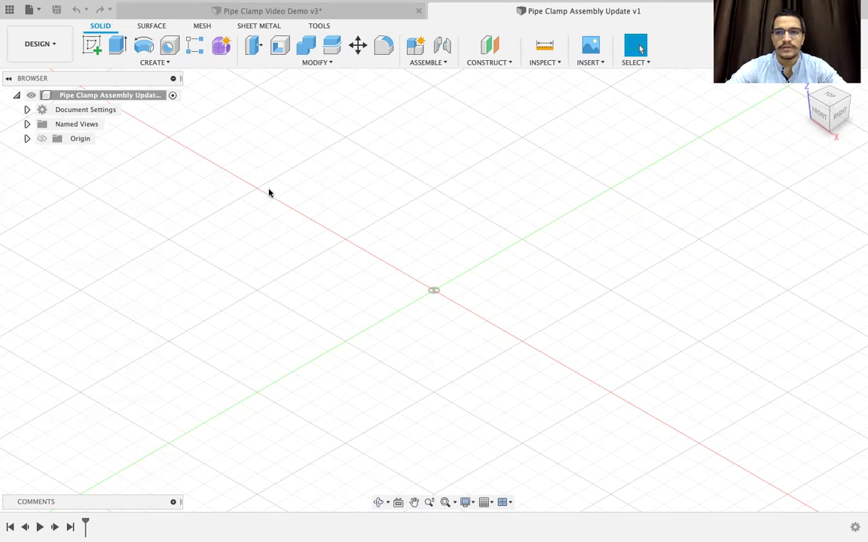
- Create an active internal standard component named Pipe in the assembly
click(443, 64)
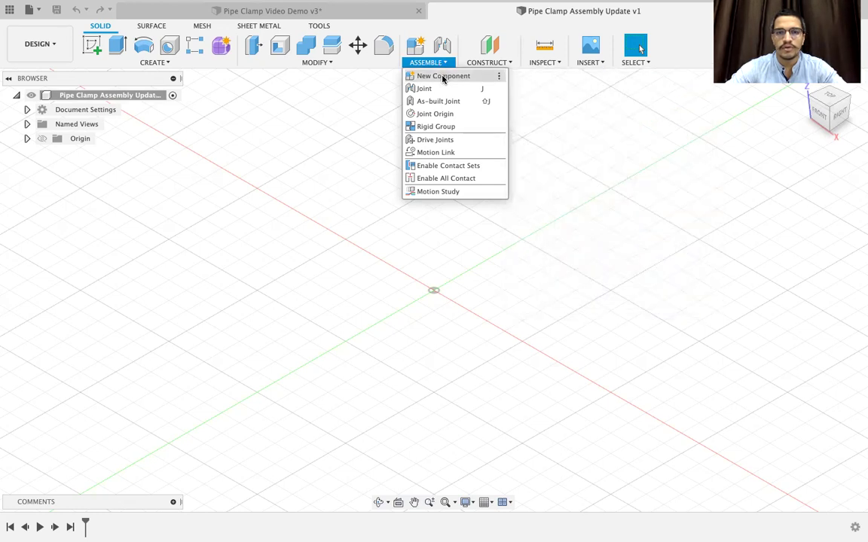
click(443, 77)
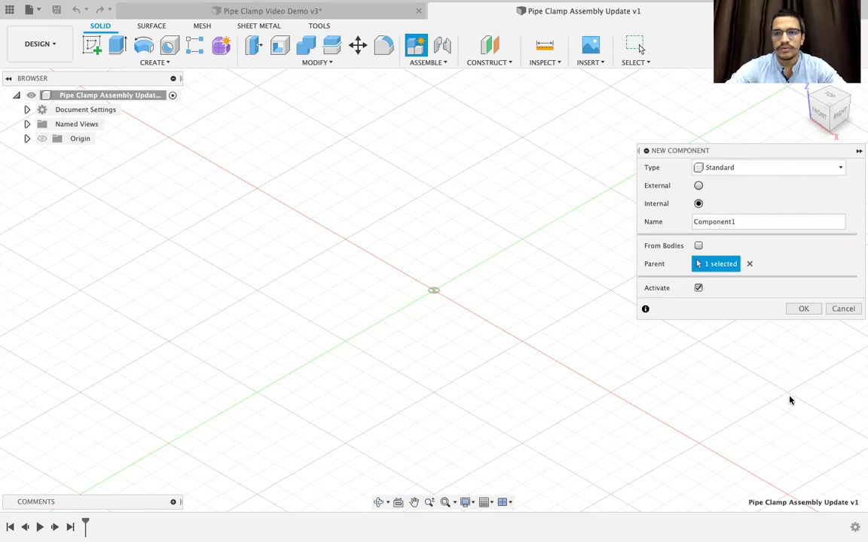
double_click(746, 221)
text(Pipe)
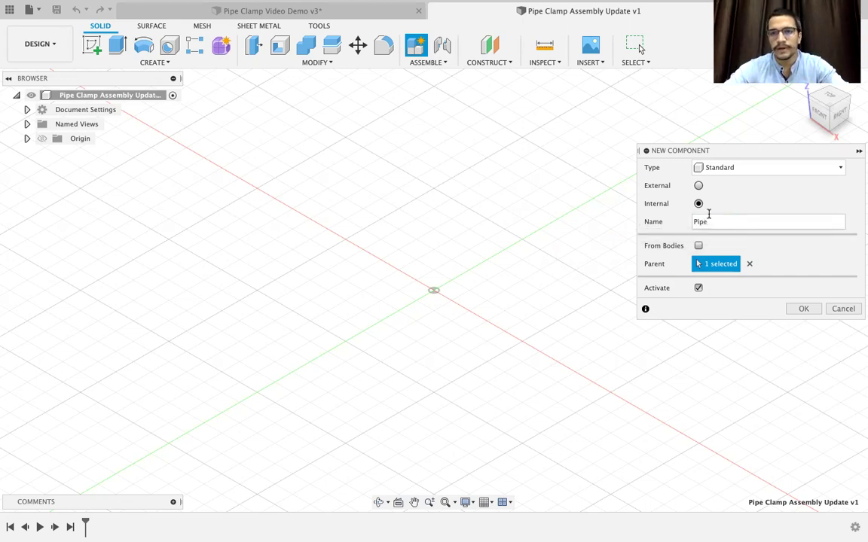
click(802, 309)
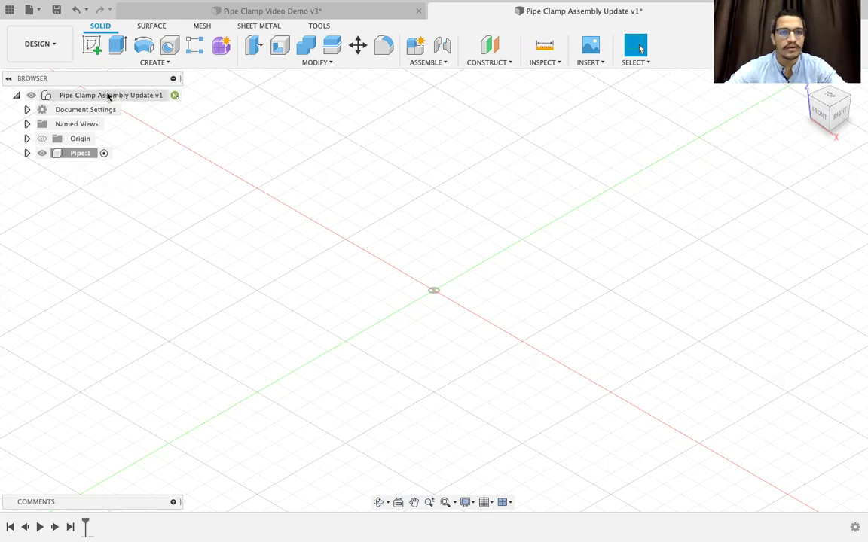
click(81, 154)
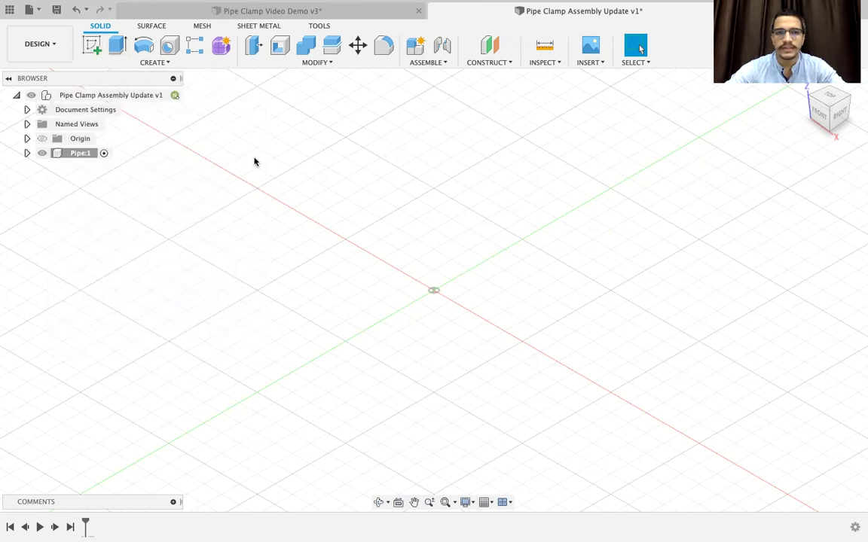
- Change the document's active units to inches
click(27, 109)
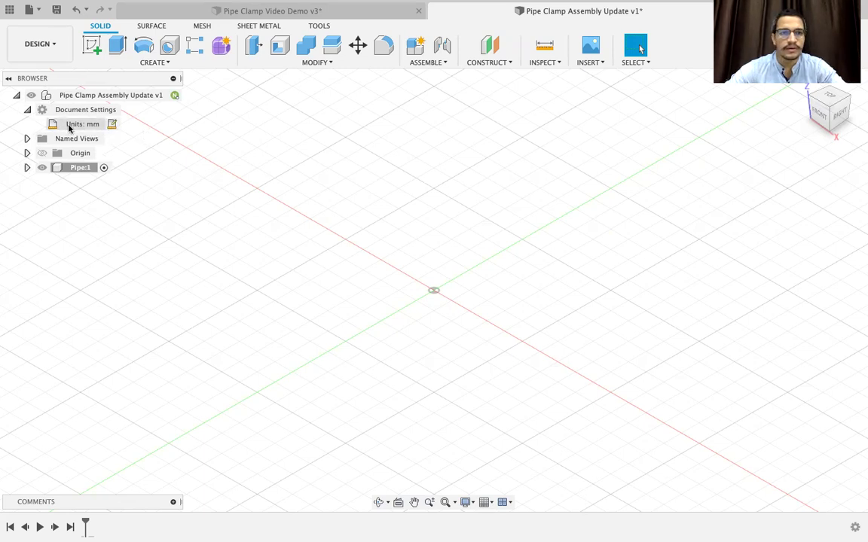
click(112, 124)
click(784, 169)
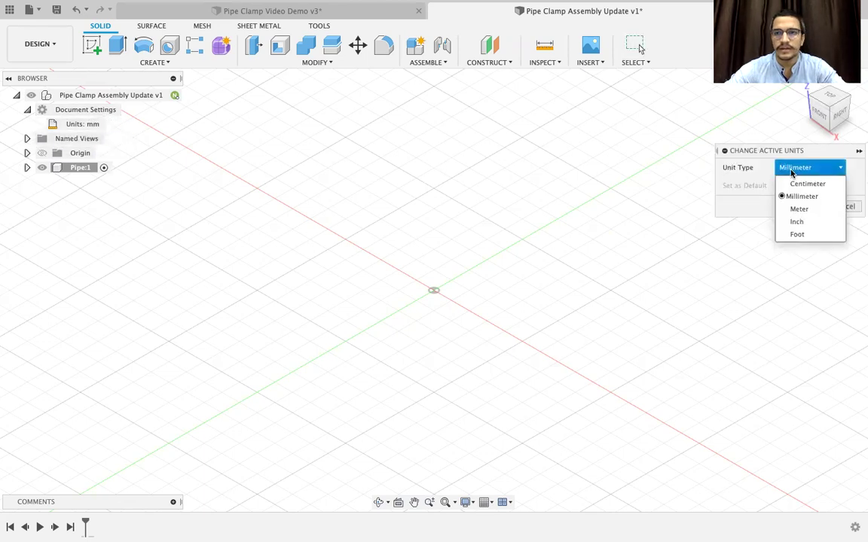
click(803, 222)
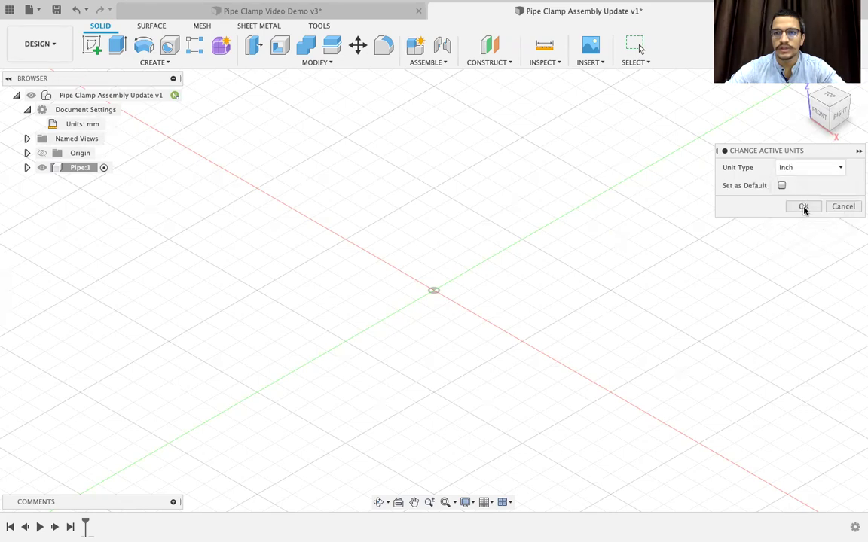
click(803, 208)
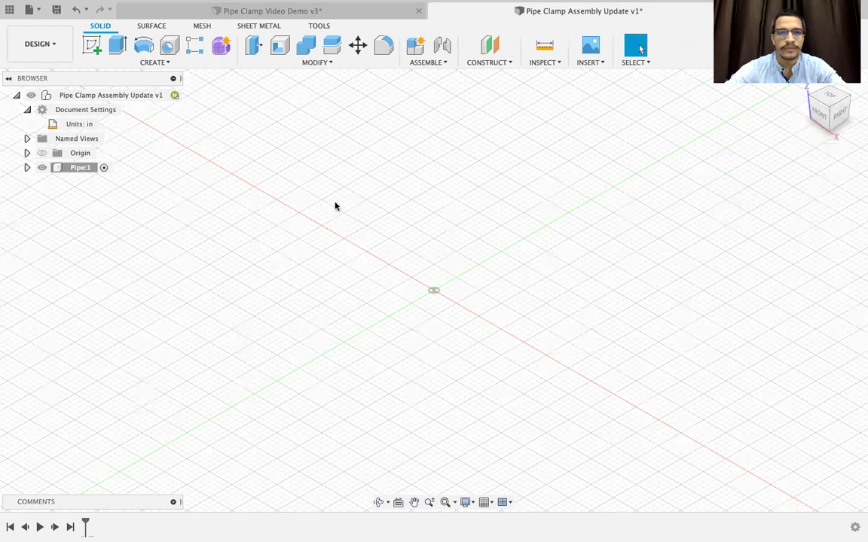
click(27, 110)
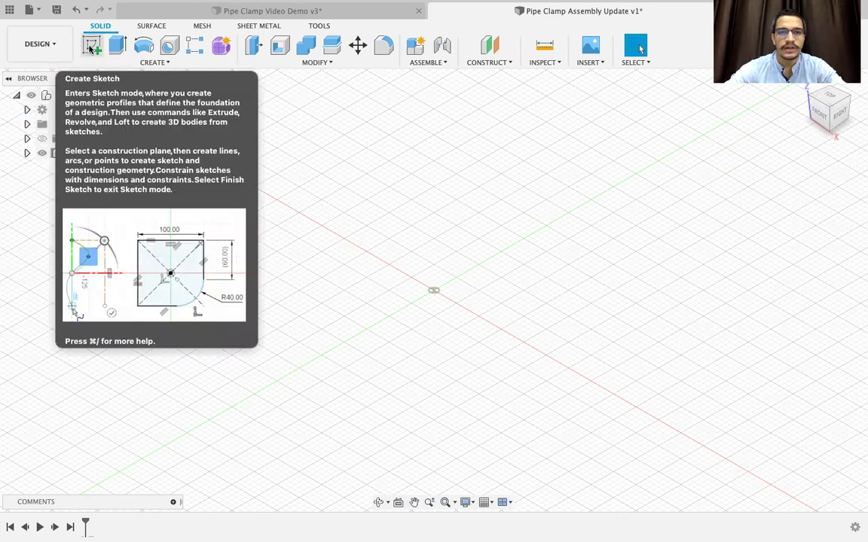
- Start a sketch on the front XZ plane in the Pipe component and orient the view to the front
click(90, 48)
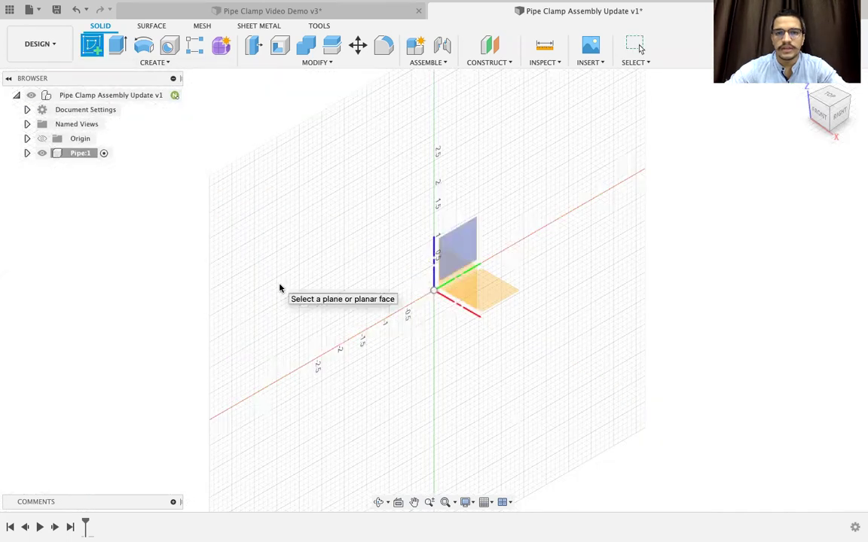
click(488, 298)
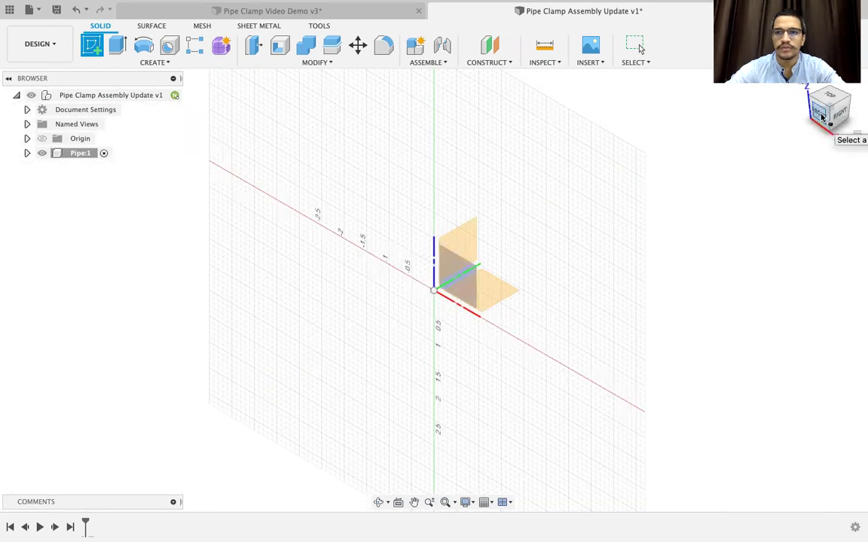
click(453, 285)
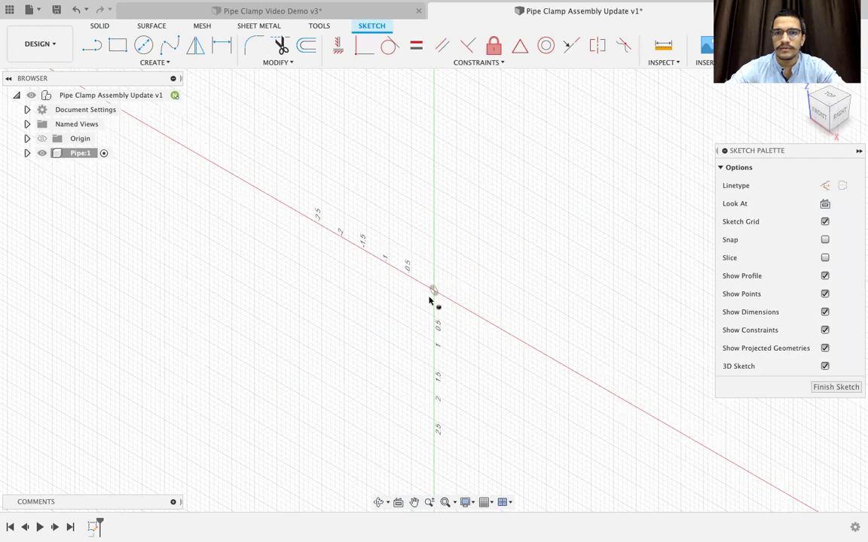
click(821, 115)
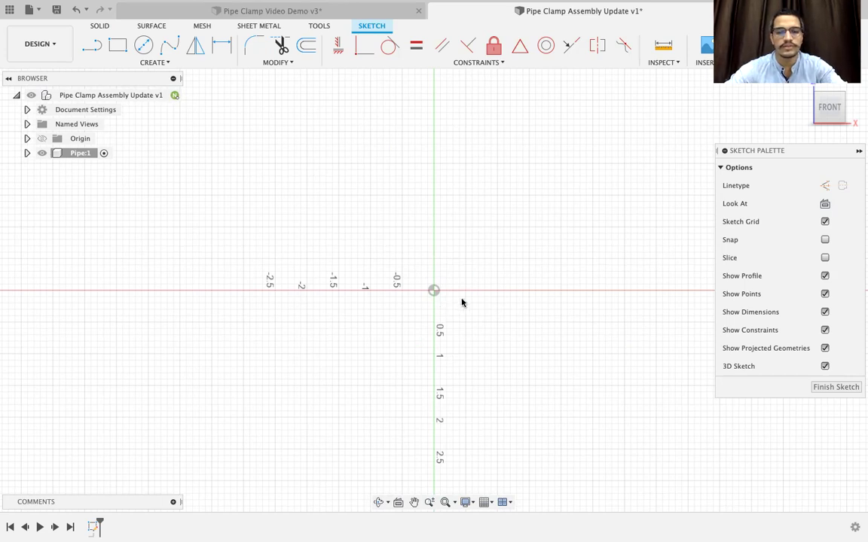
- Draw a 2 in diameter circle centred on the origin in the Pipe sketch and finish the sketch
key(c)
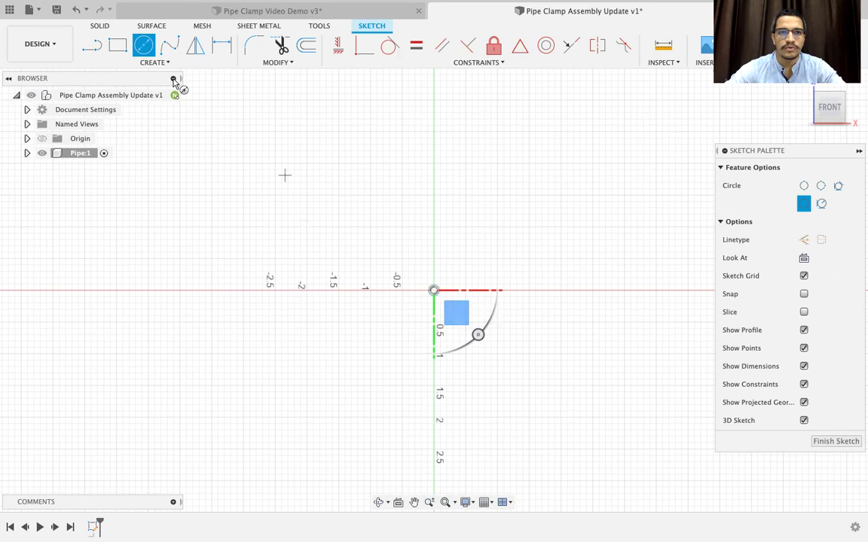
click(157, 63)
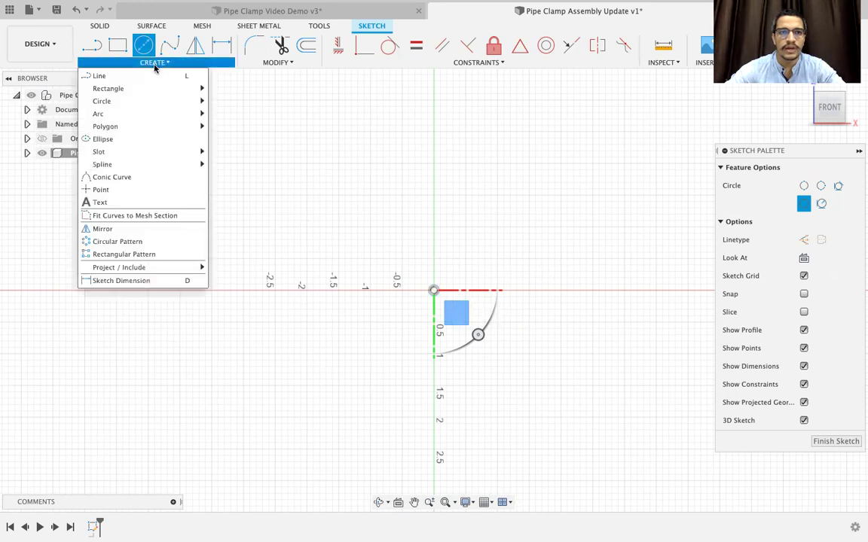
mouse_move(145, 108)
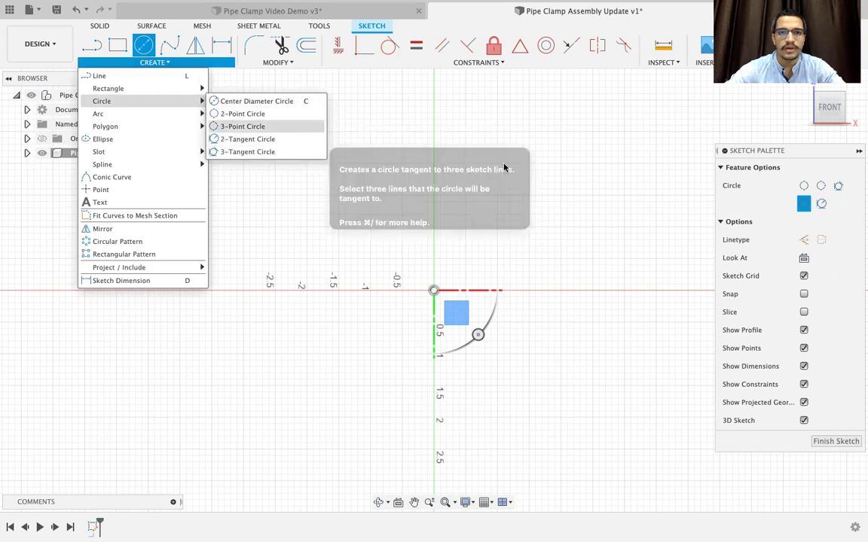
click(435, 292)
click(434, 290)
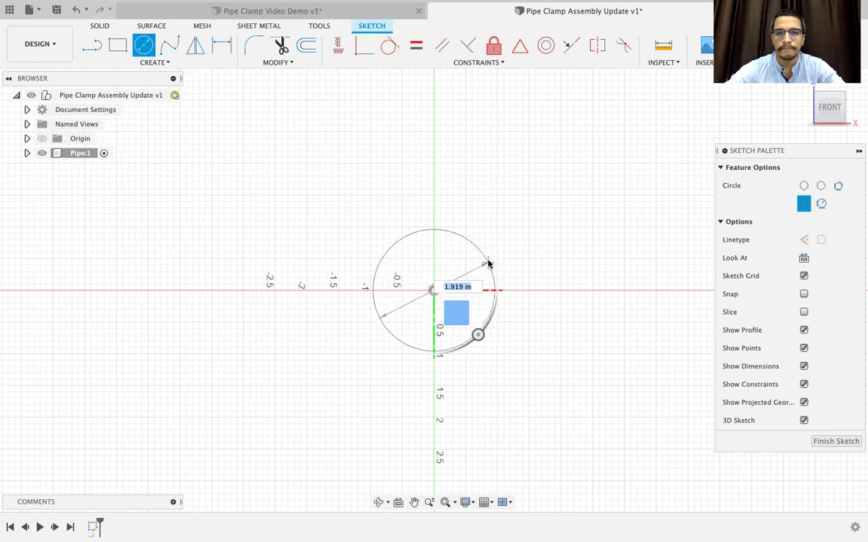
text(2)
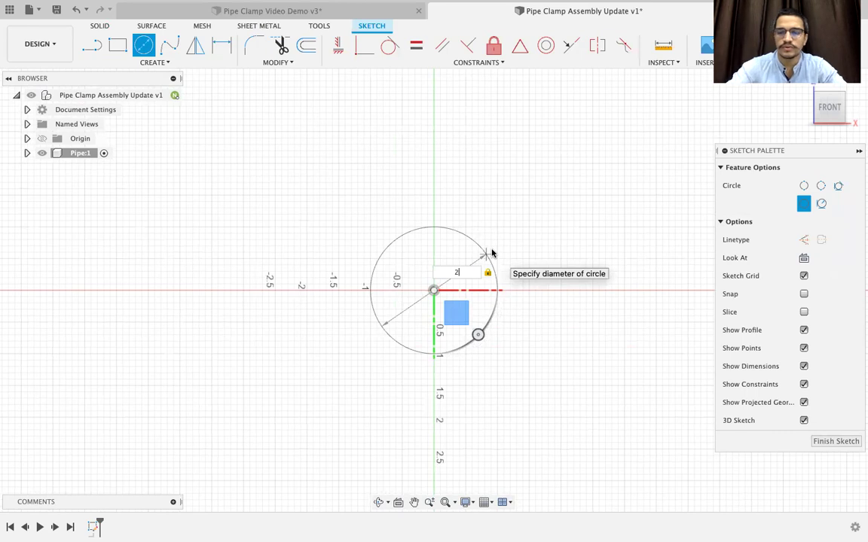
key(Return)
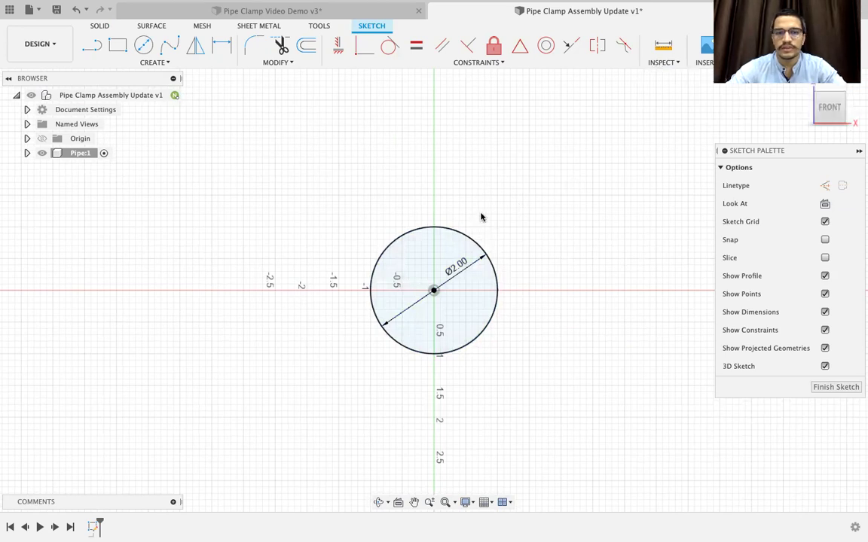
click(804, 47)
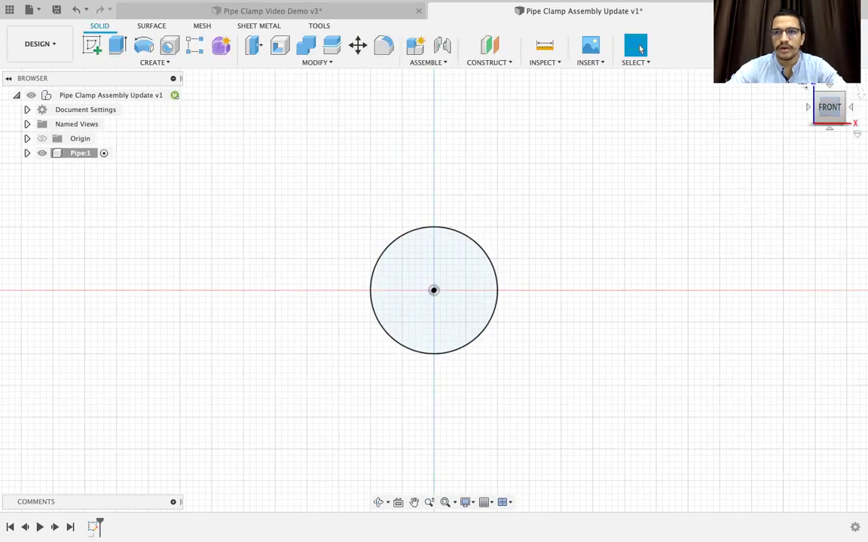
- Extrude the circle symmetrically by 5 in on each side of the sketch plane as a new body
click(804, 85)
scroll(580, 284, down, 4)
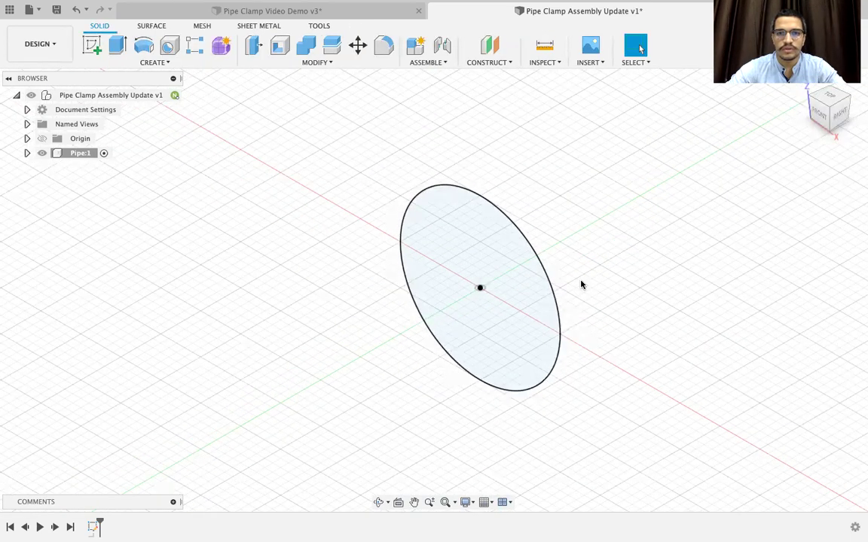
scroll(581, 284, down, 2)
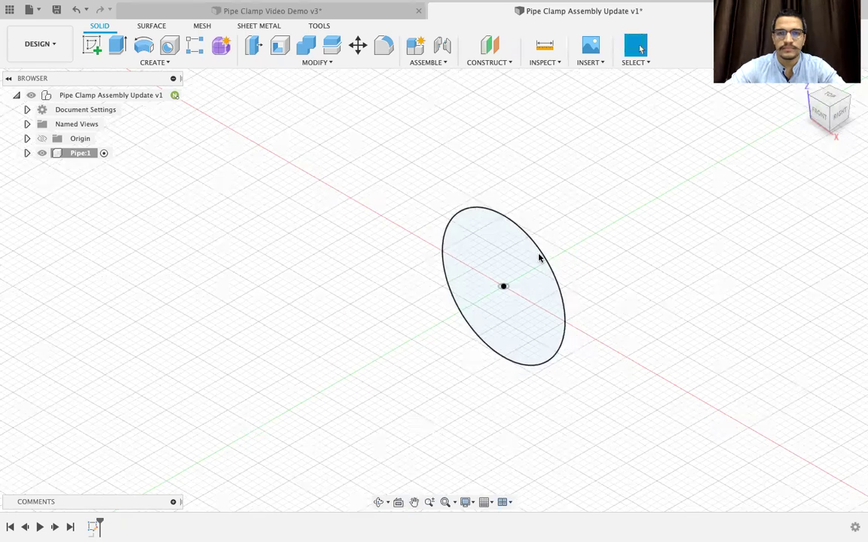
scroll(542, 256, up, 4)
scroll(546, 258, down, 4)
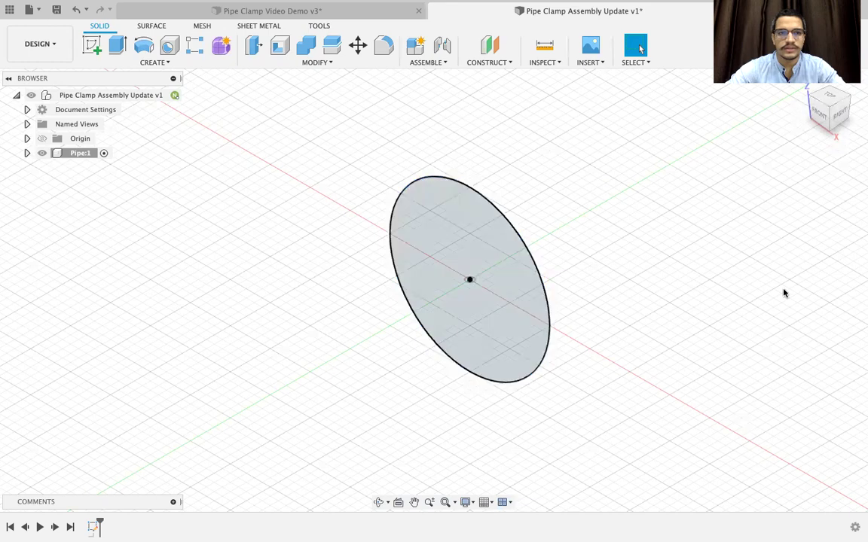
click(114, 46)
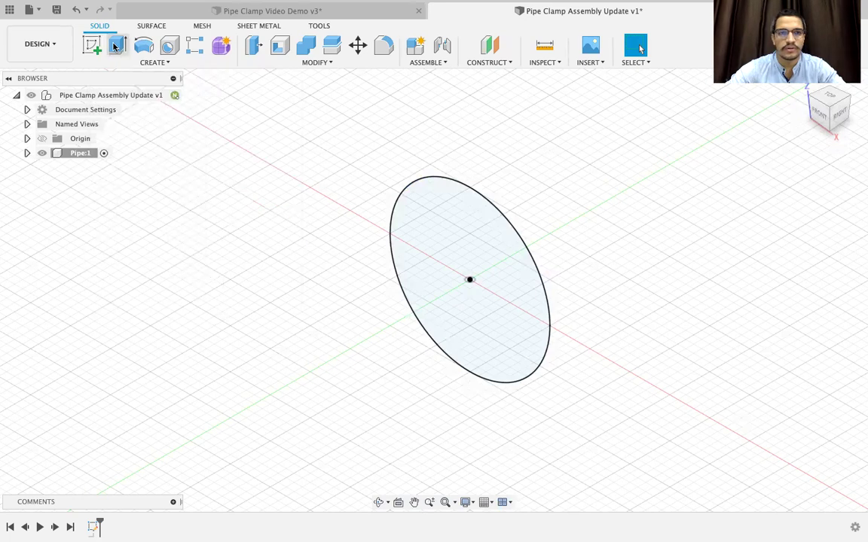
click(444, 234)
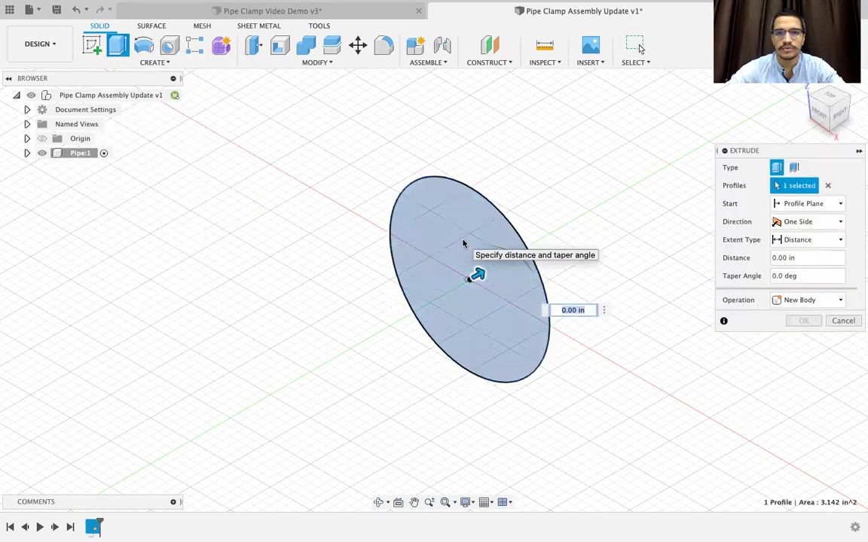
click(464, 244)
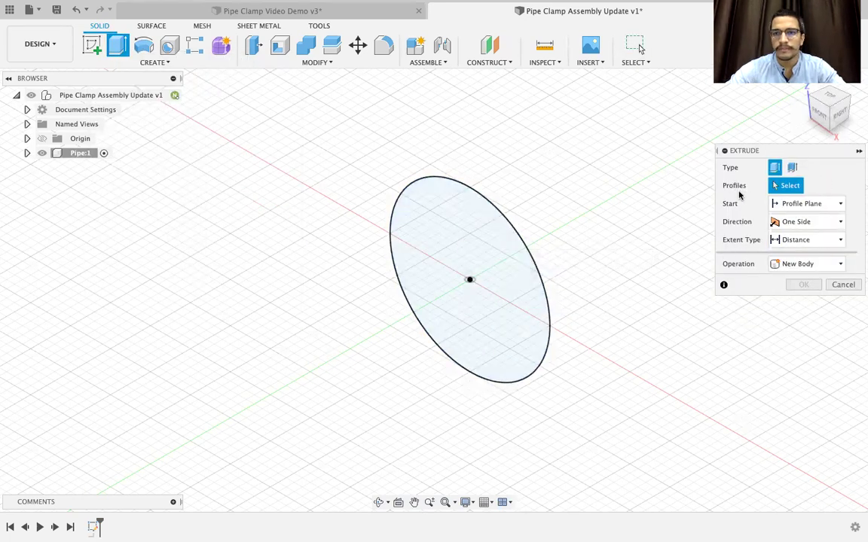
click(494, 262)
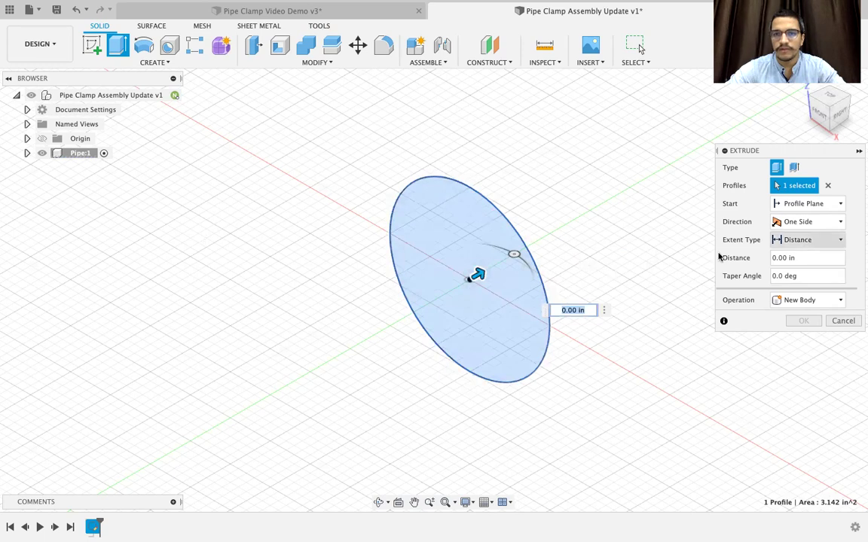
click(793, 224)
click(787, 315)
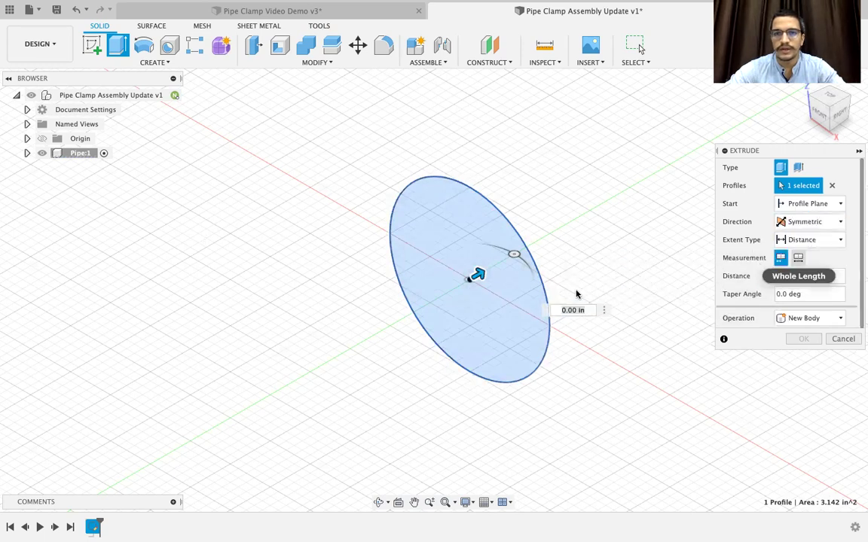
text(5)
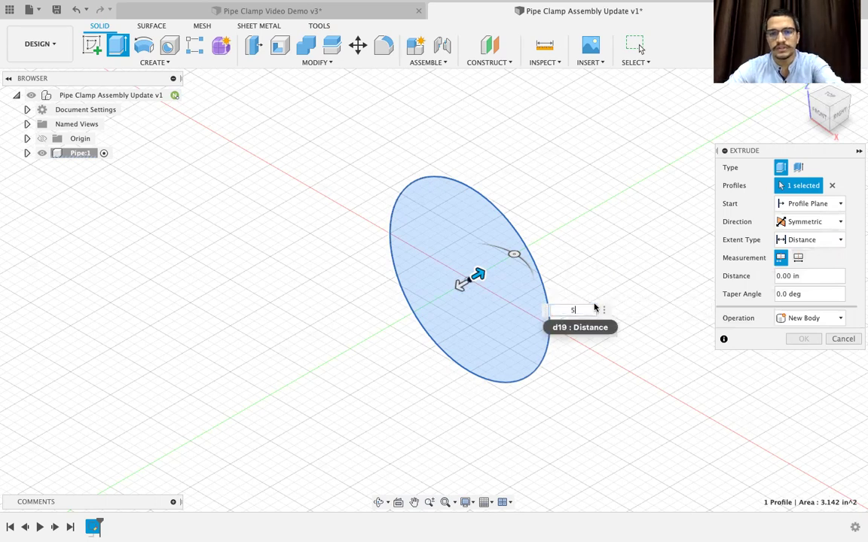
scroll(594, 308, down, 3)
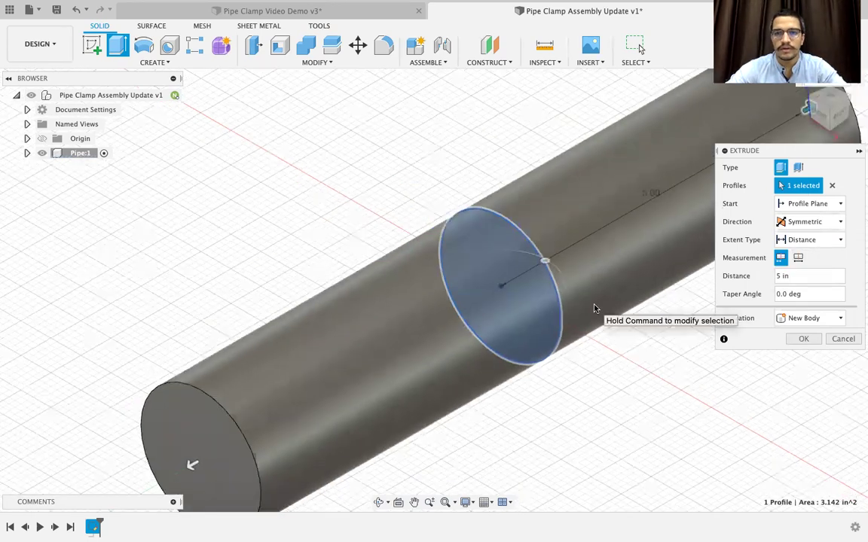
scroll(592, 358, down, 2)
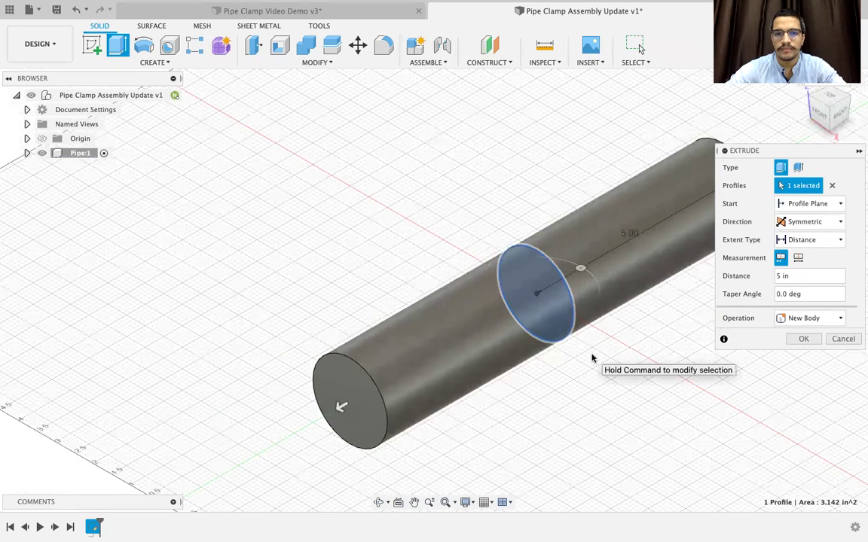
scroll(589, 354, down, 1)
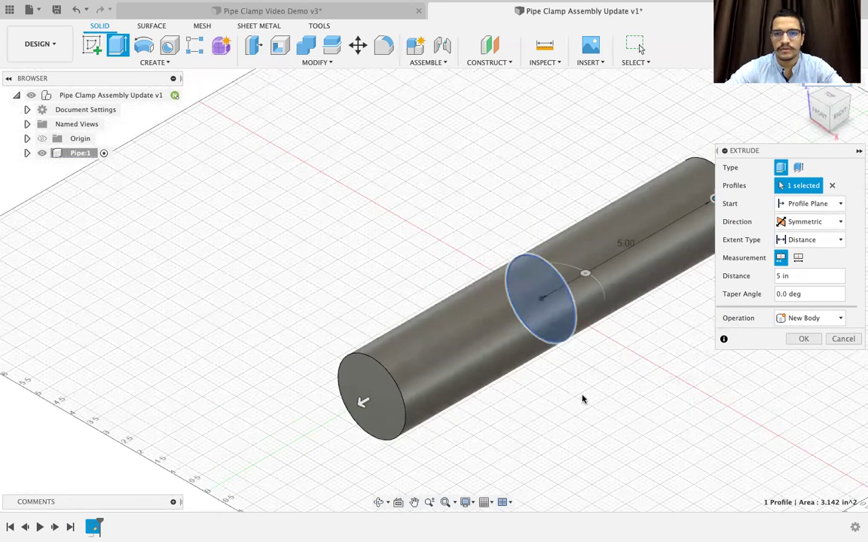
middle_drag(587, 397, 450, 282)
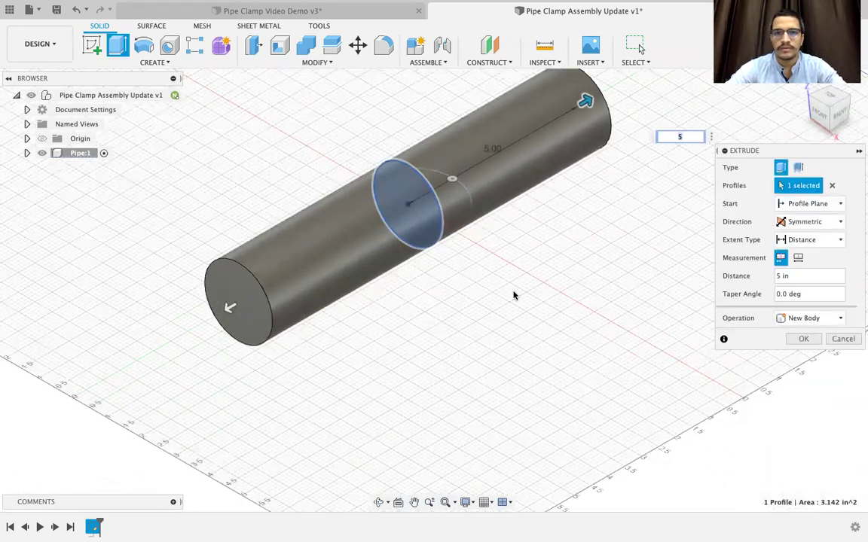
middle_drag(507, 281, 509, 341)
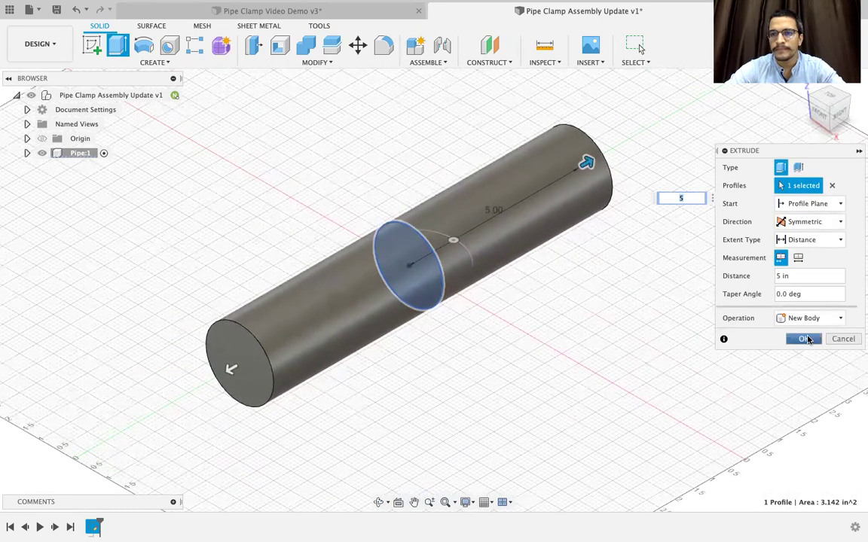
click(804, 339)
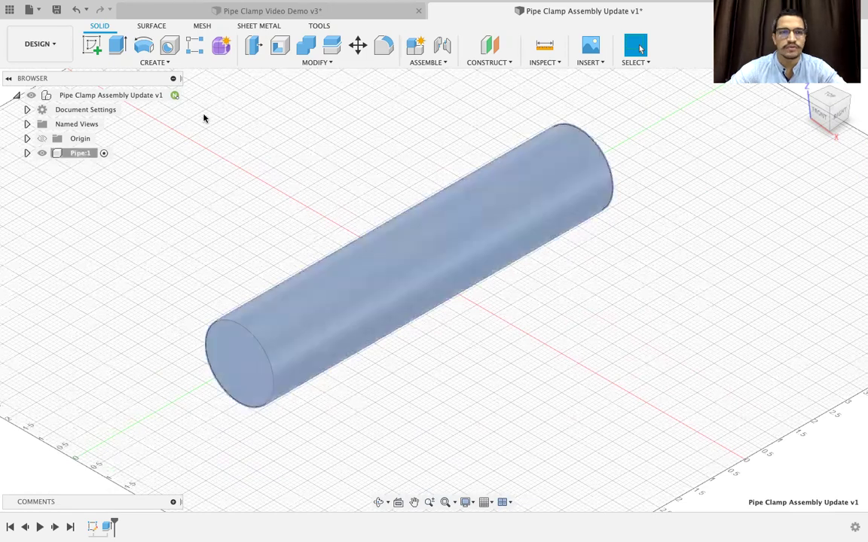
- Activate the top-level assembly and create an active internal standard component named Saddle in it
click(173, 95)
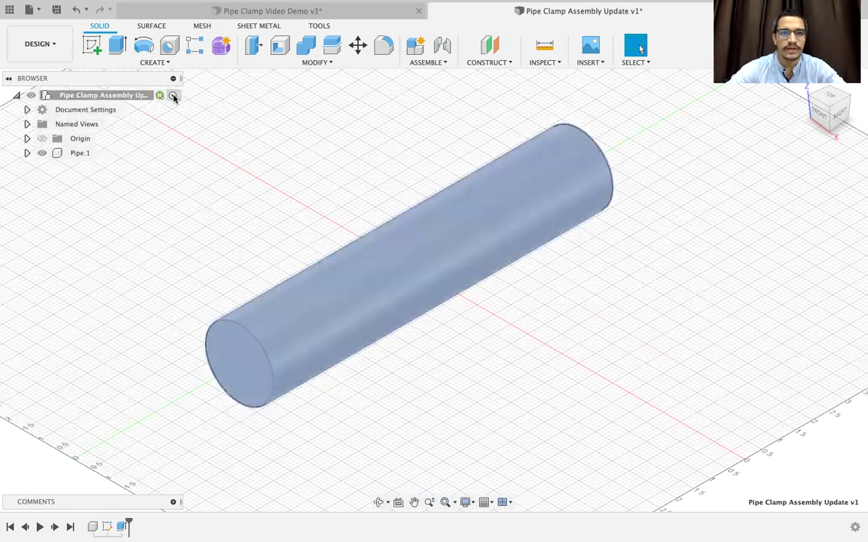
click(428, 62)
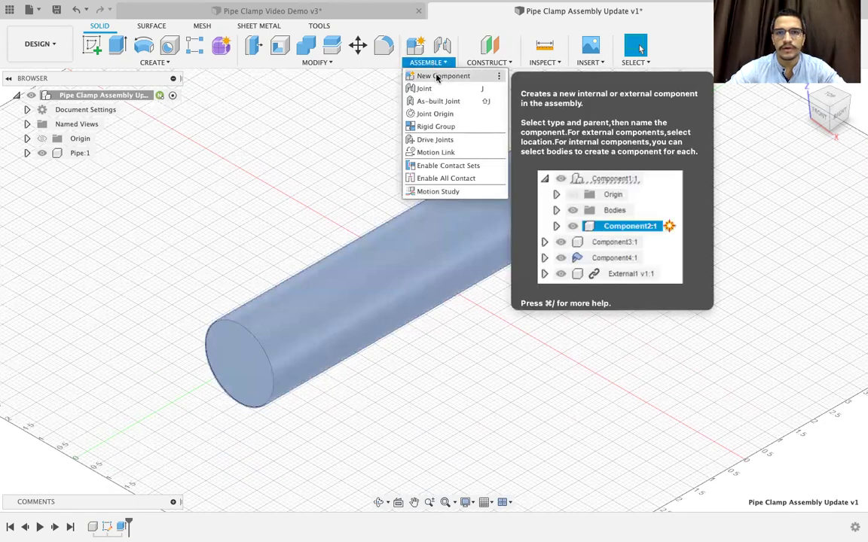
click(440, 76)
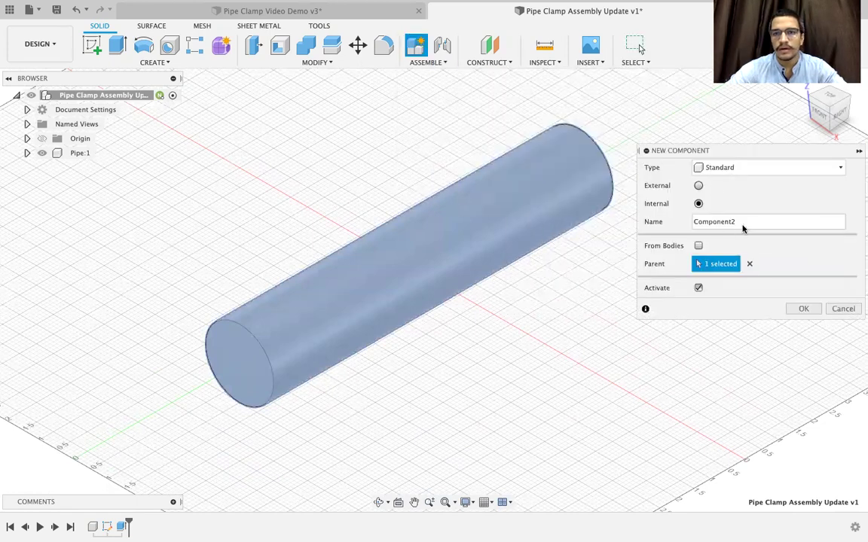
drag(742, 223, 662, 220)
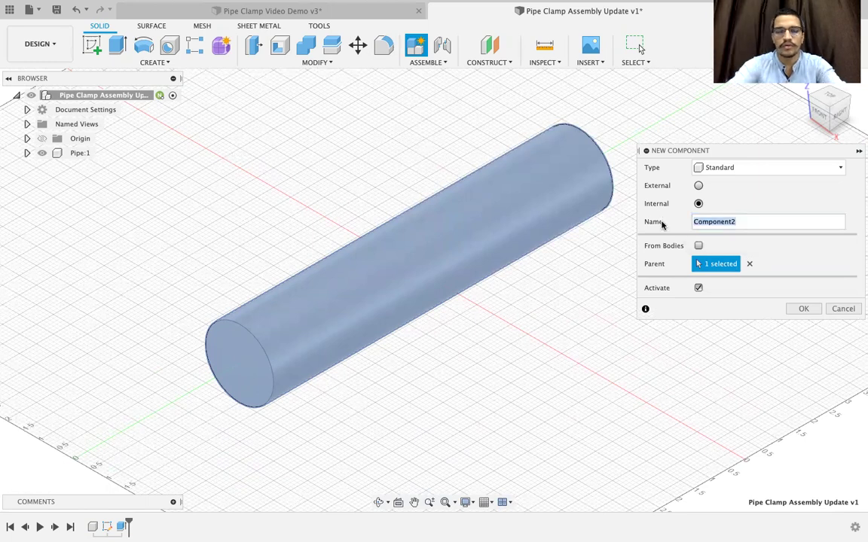
text(Saddle)
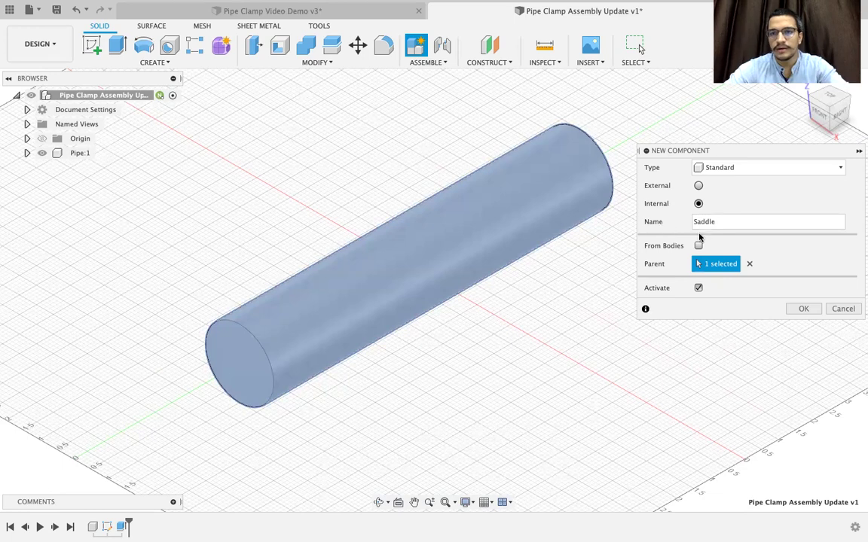
click(803, 309)
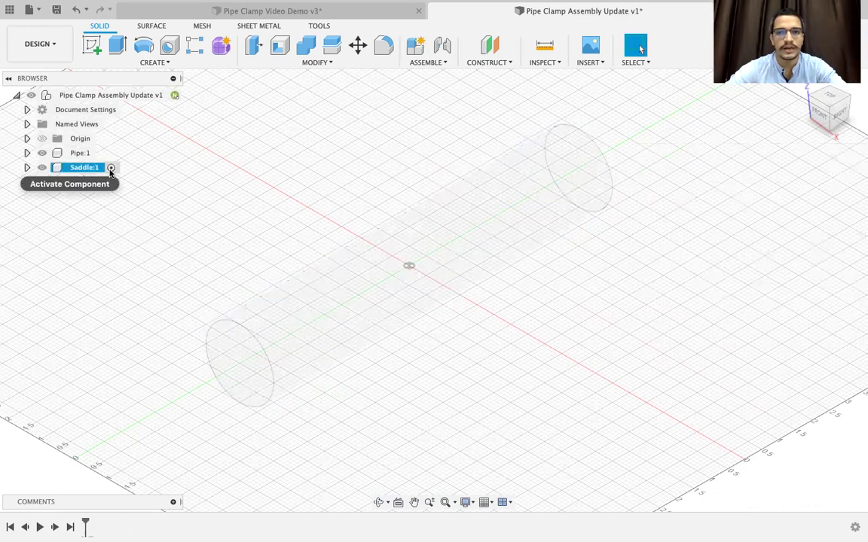
- Start a sketch on the front XZ plane in the Saddle component and orient the view to the front
click(92, 46)
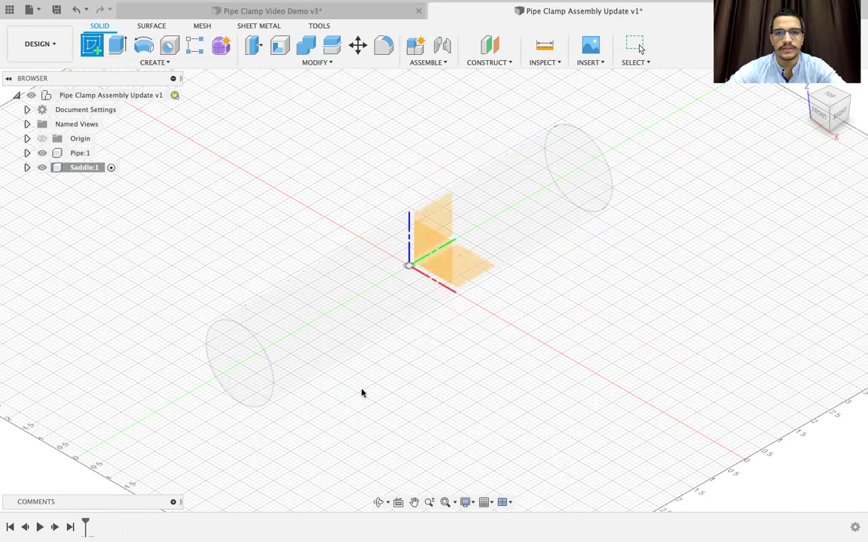
click(438, 259)
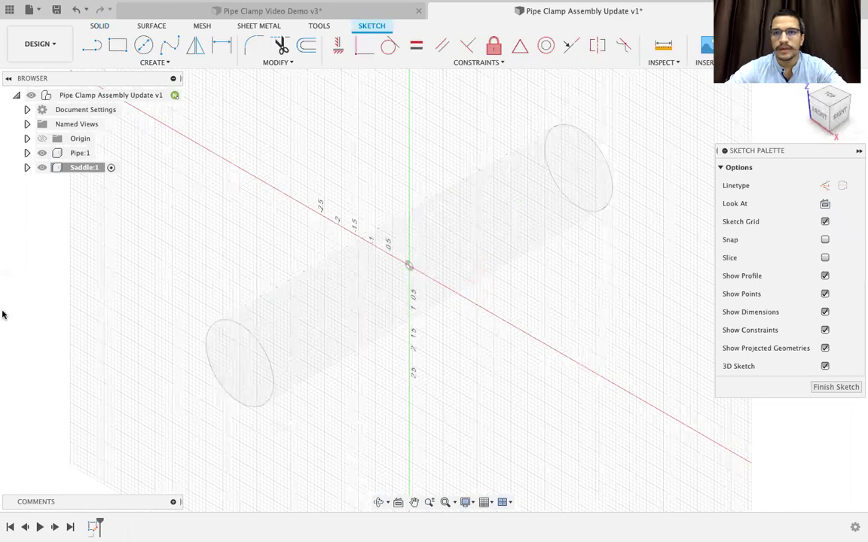
click(820, 116)
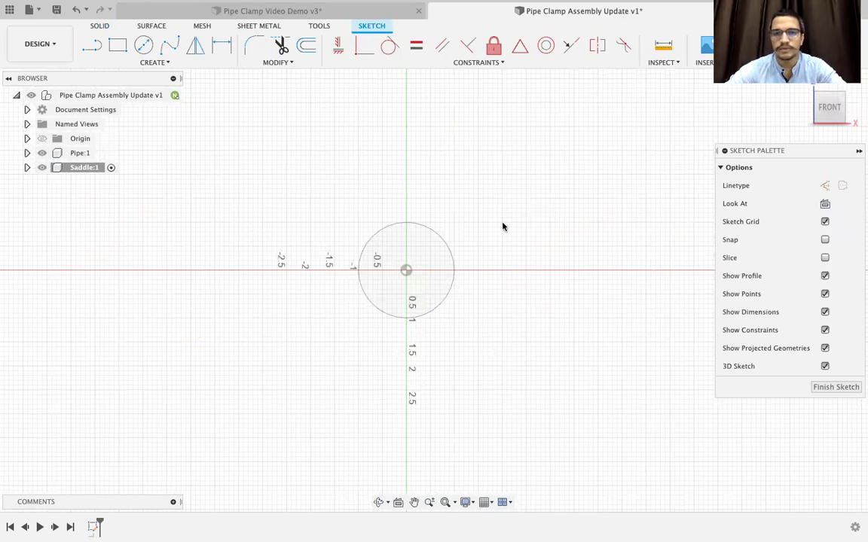
- Project the pipe's circular edge into the Saddle sketch with the projection link enabled
key(p)
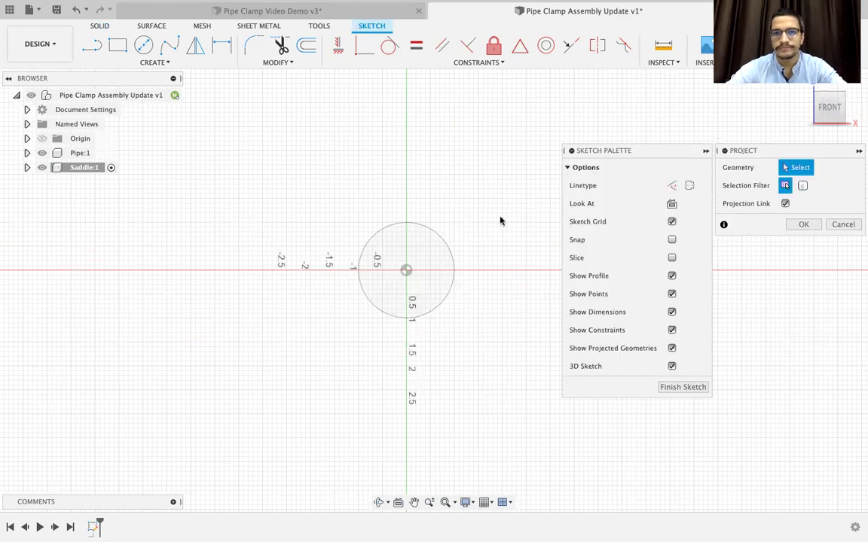
click(434, 234)
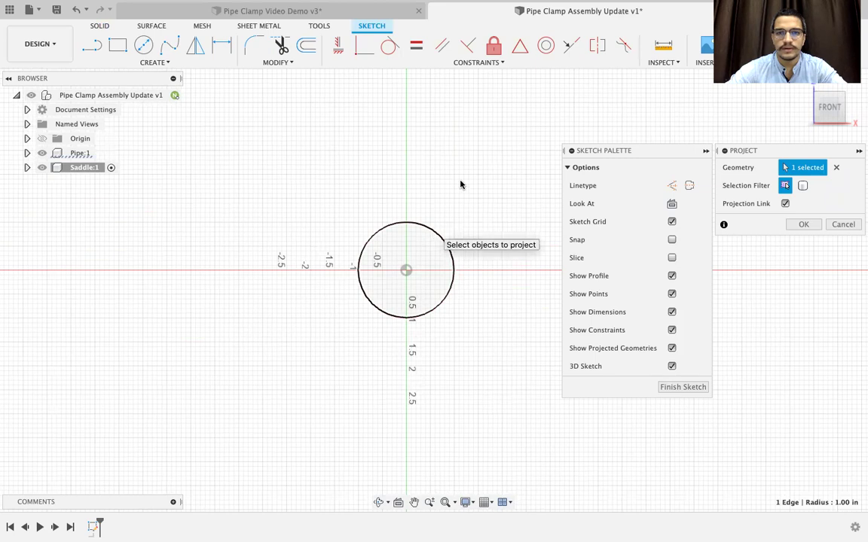
click(801, 225)
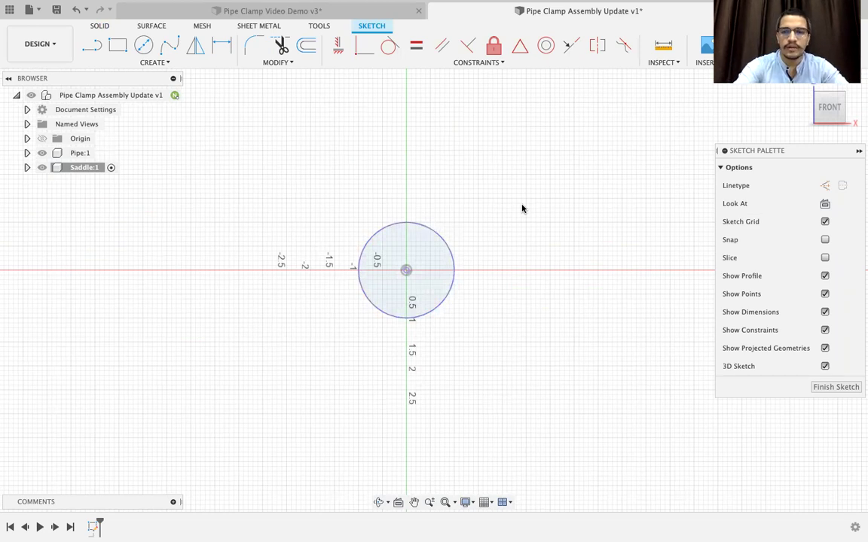
- Draw a circle centred on the projected pipe circle, about 1.44 in outside its edge
key(c)
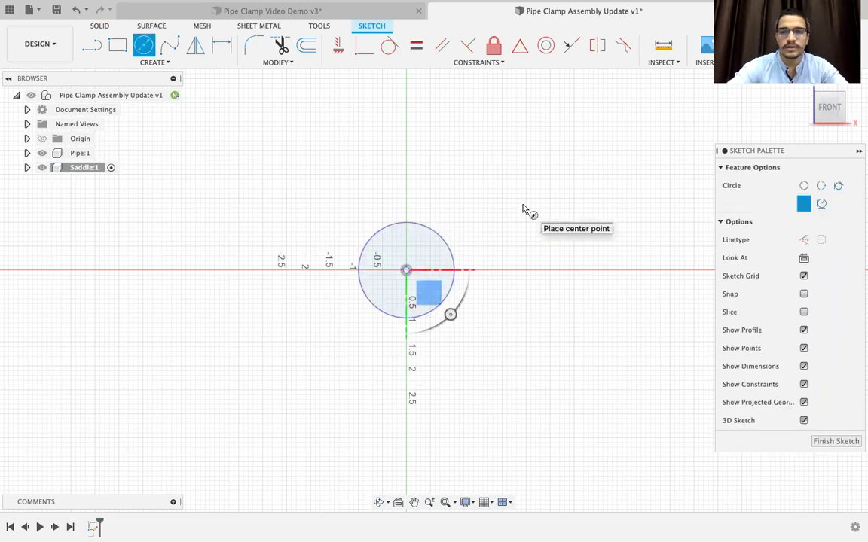
click(406, 271)
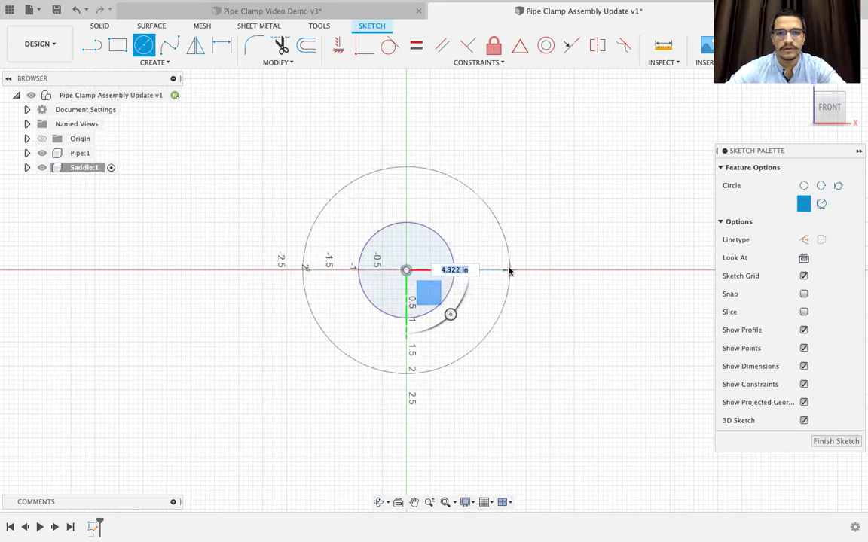
click(515, 229)
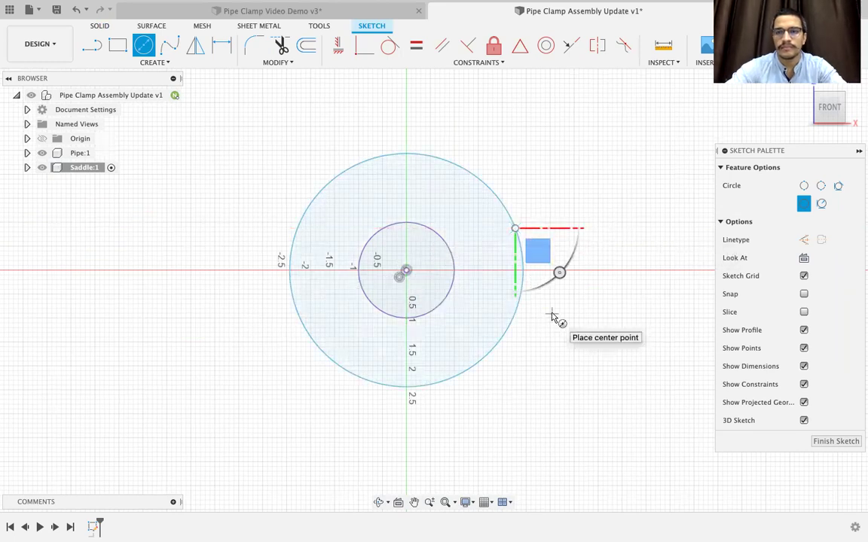
key(Escape)
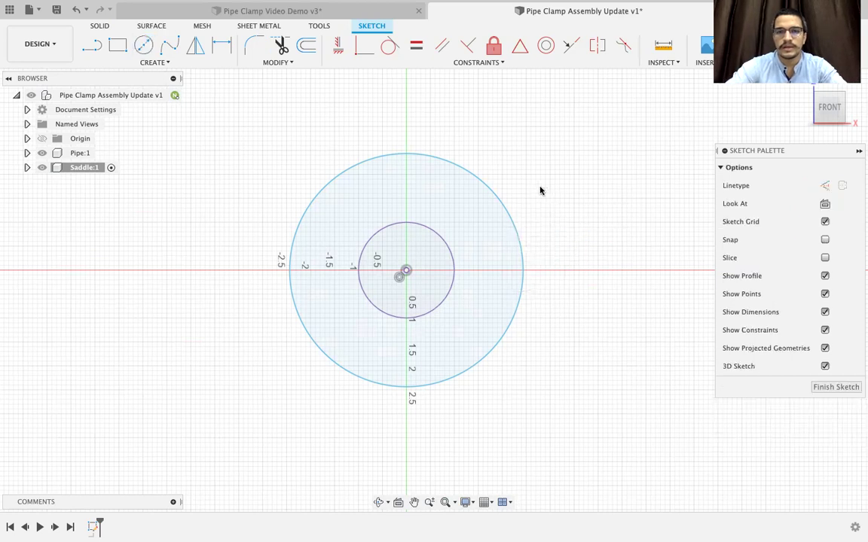
- Dimension the gap between the projected pipe circle and the outer circle as 0.25 in
key(d)
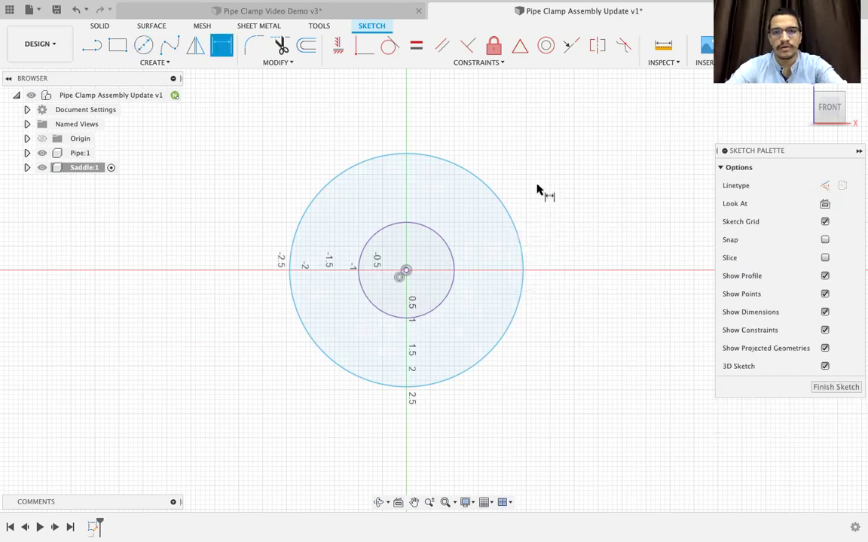
click(429, 233)
click(486, 185)
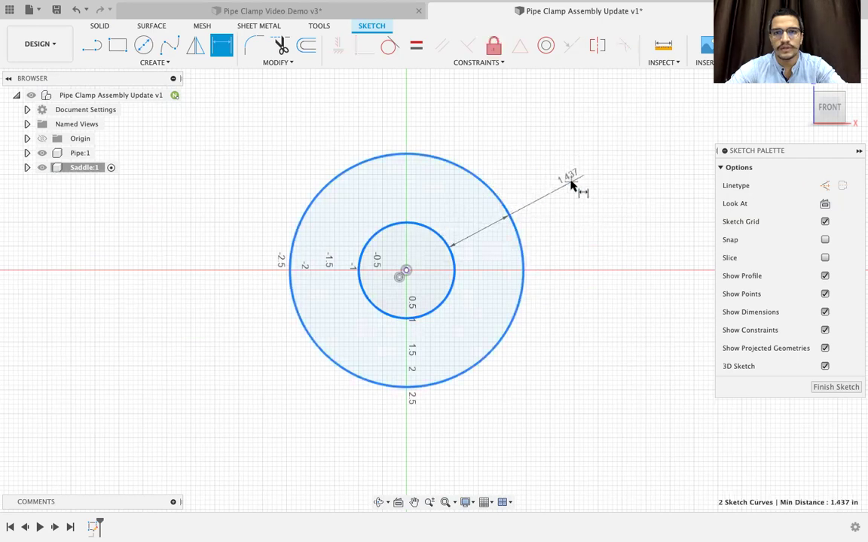
click(574, 190)
text(0.25)
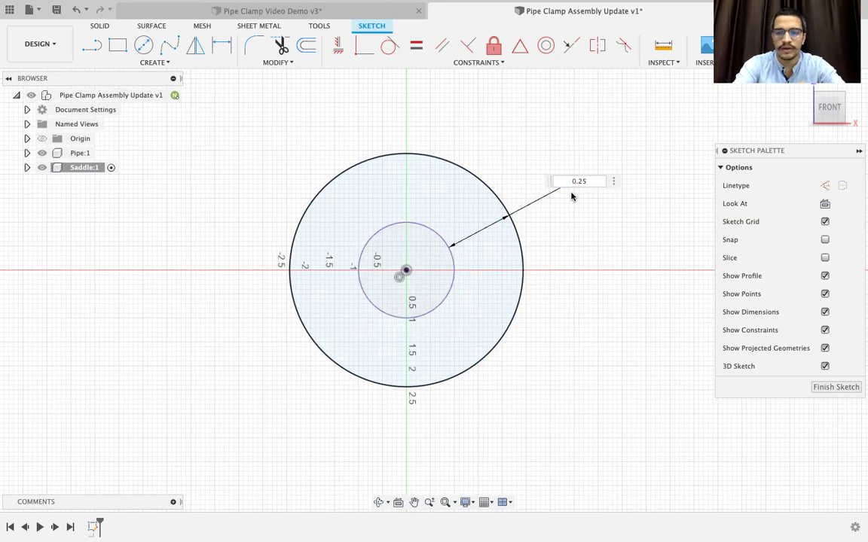
key(Return)
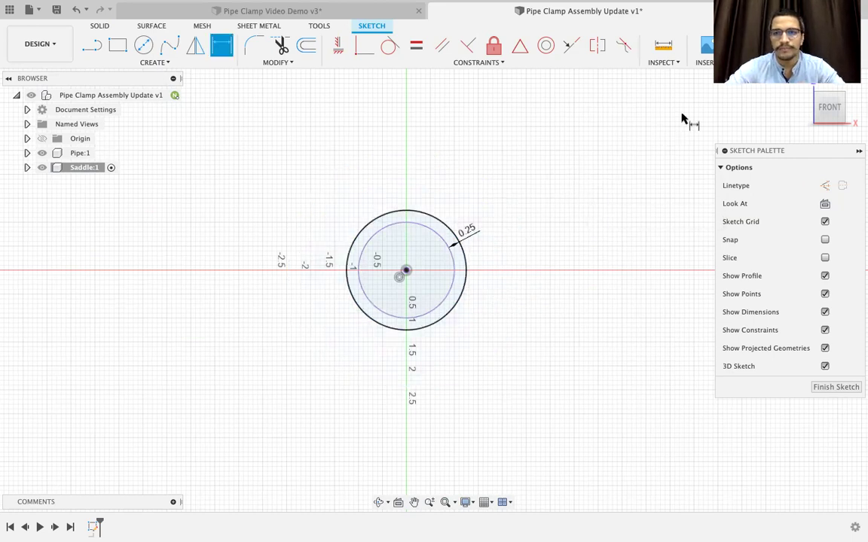
- Check the finished clamp in the Pipe Clamp Video Demo document, and sketch a horizontal line through the circles' centre extending past both sides in the Saddle sketch
scroll(565, 252, up, 3)
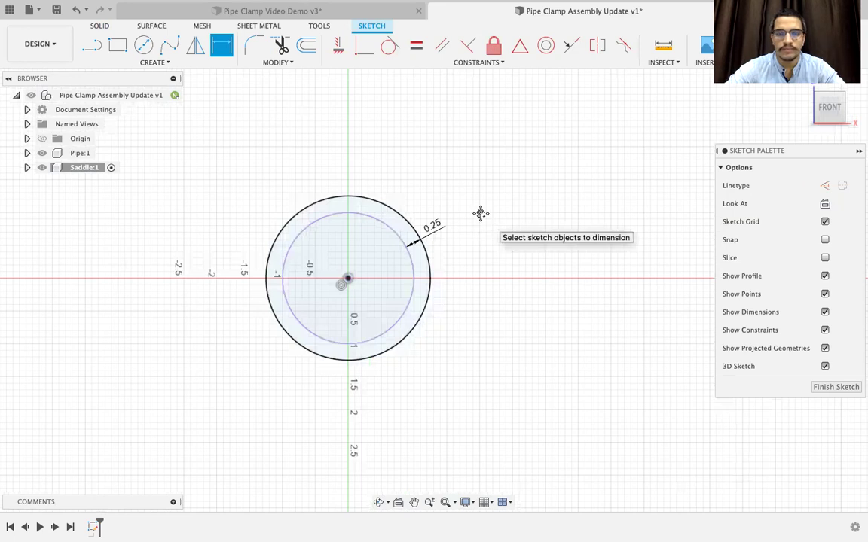
scroll(572, 207, up, 5)
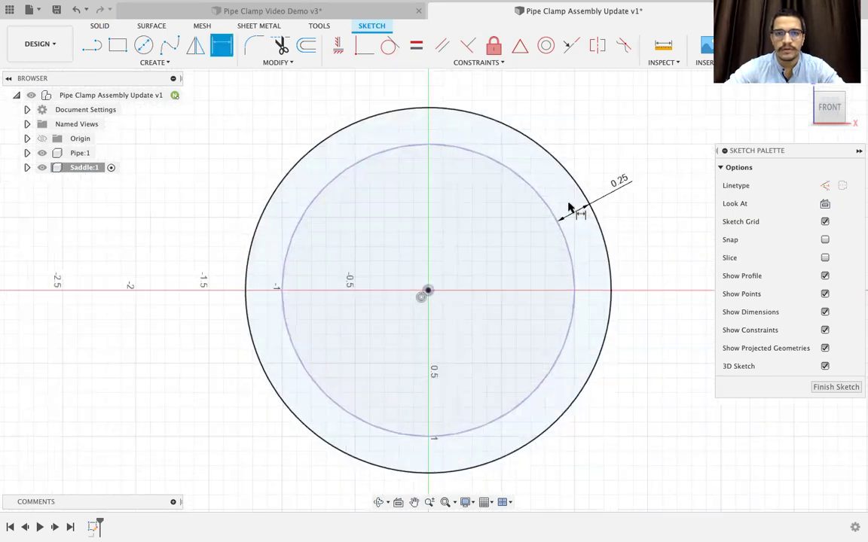
scroll(570, 209, down, 2)
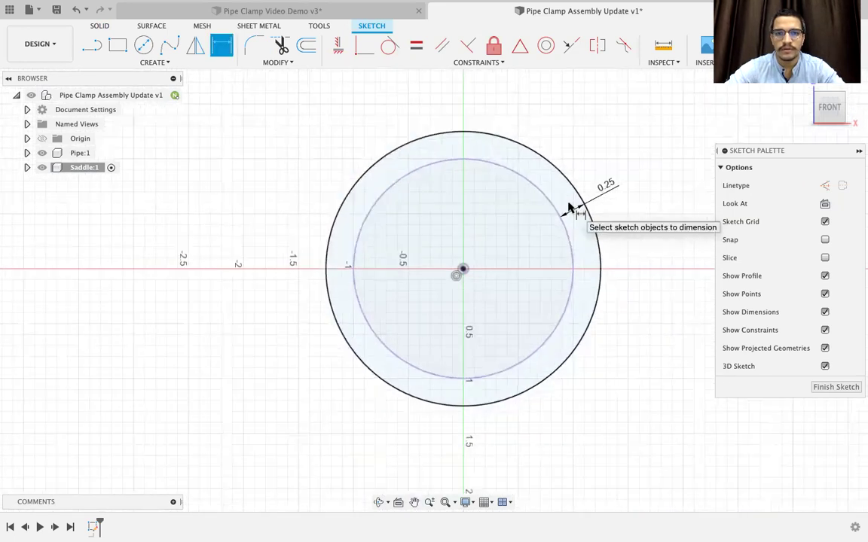
click(315, 15)
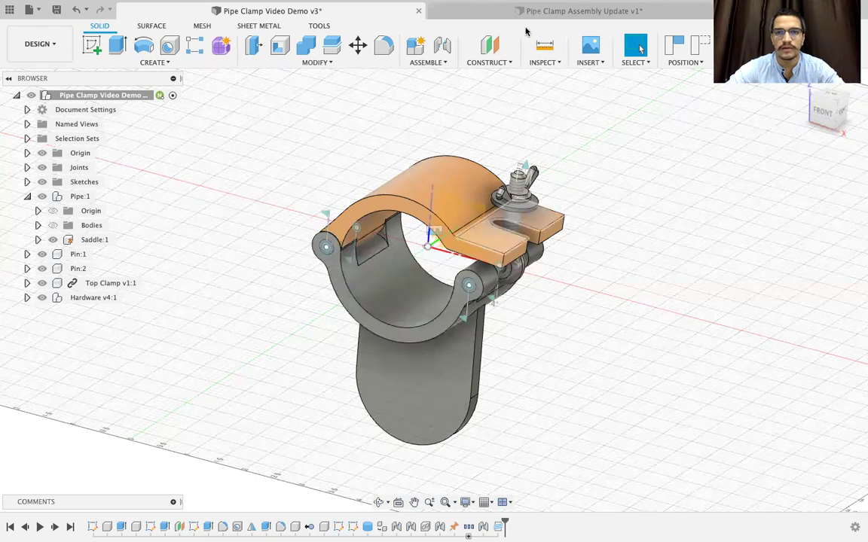
click(561, 12)
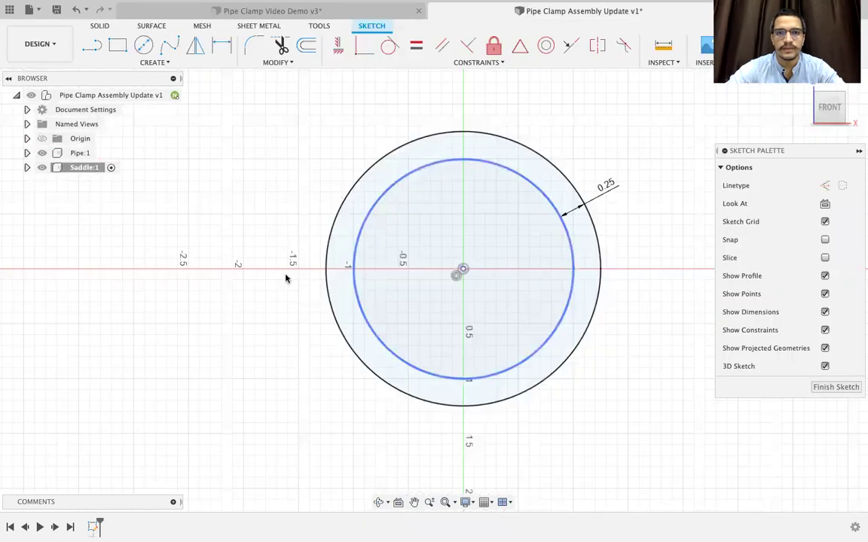
key(l)
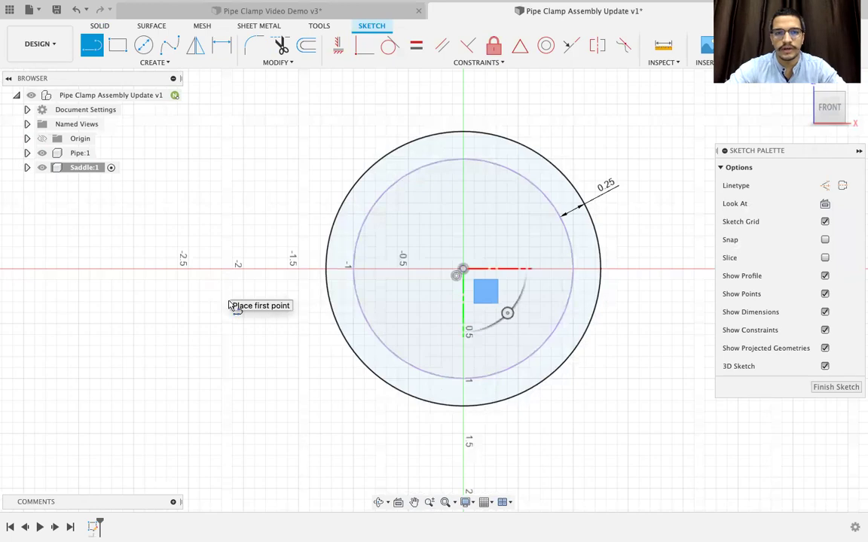
click(267, 269)
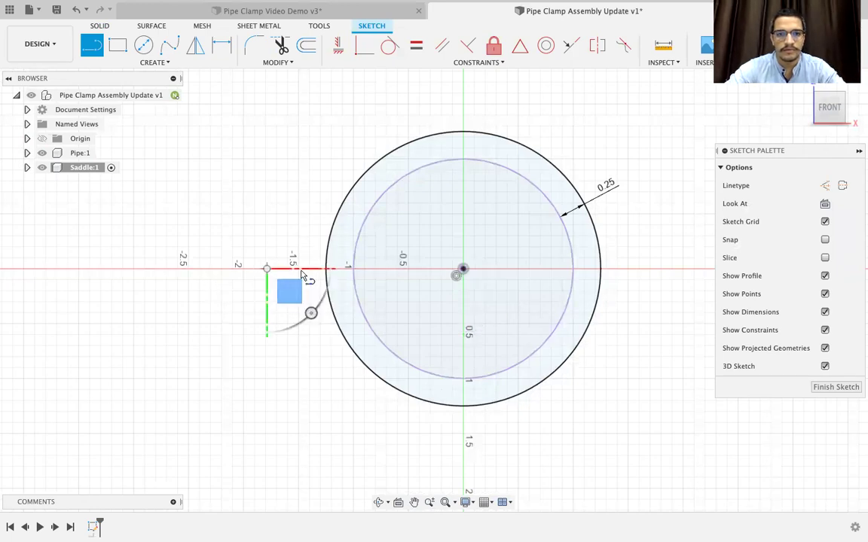
click(638, 269)
key(Escape)
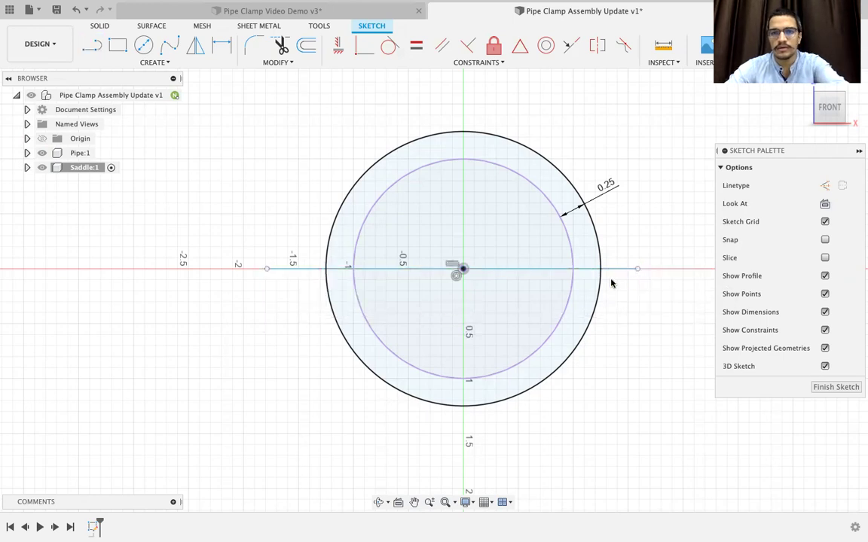
- Draw a circle about 0.42 in in diameter centred where the horizontal line meets the outer circle's left side
key(c)
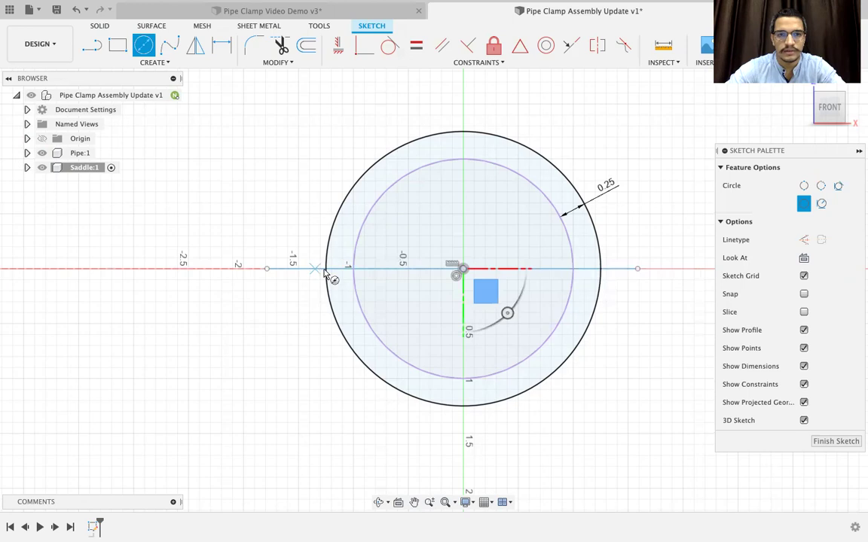
scroll(326, 271, up, 3)
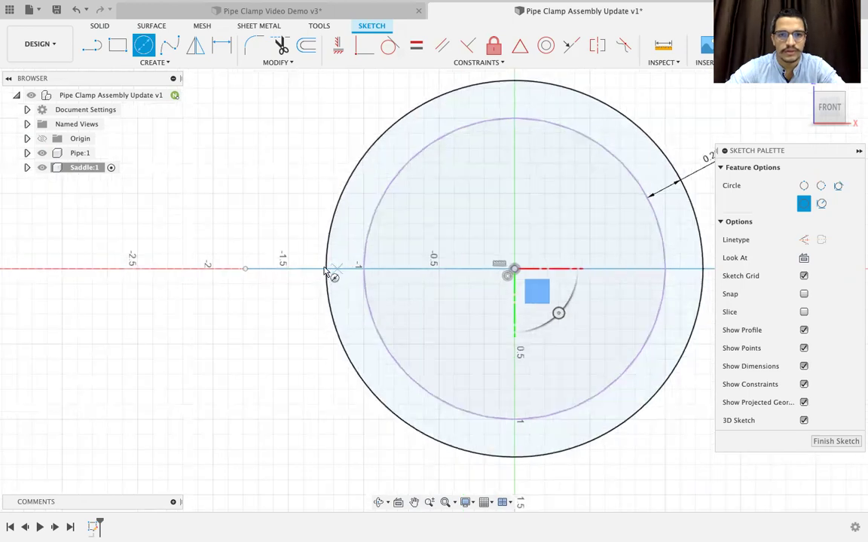
click(326, 269)
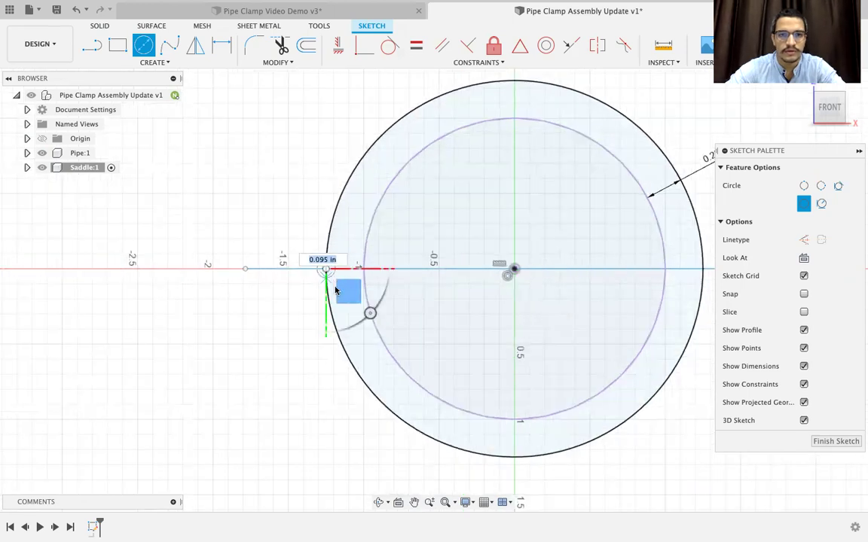
click(341, 299)
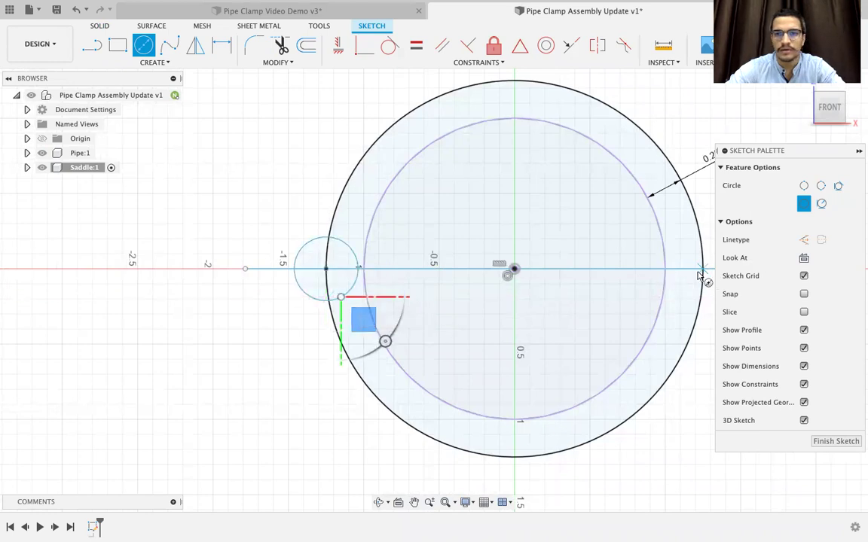
key(Escape)
- Draw a circle about 0.39 in in diameter centred where the horizontal line meets the outer circle's right side
middle_drag(667, 158, 606, 159)
scroll(607, 159, up, 1)
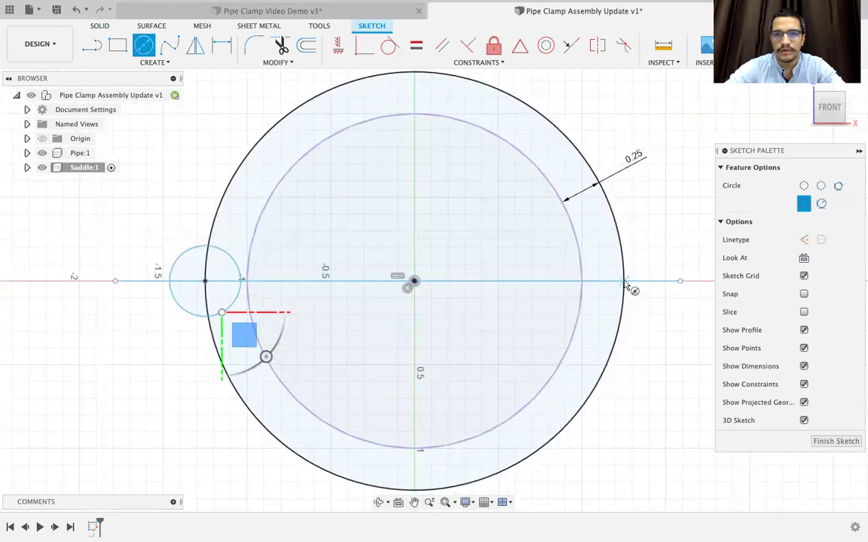
click(624, 281)
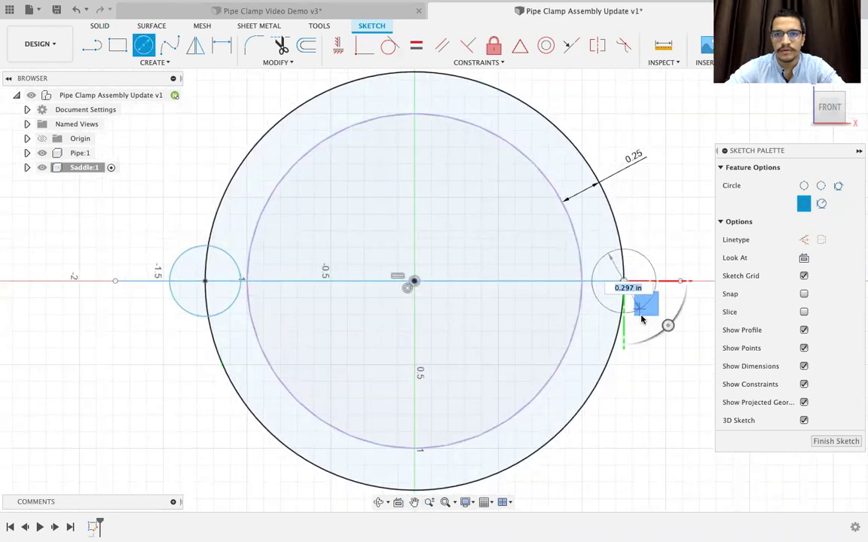
click(644, 305)
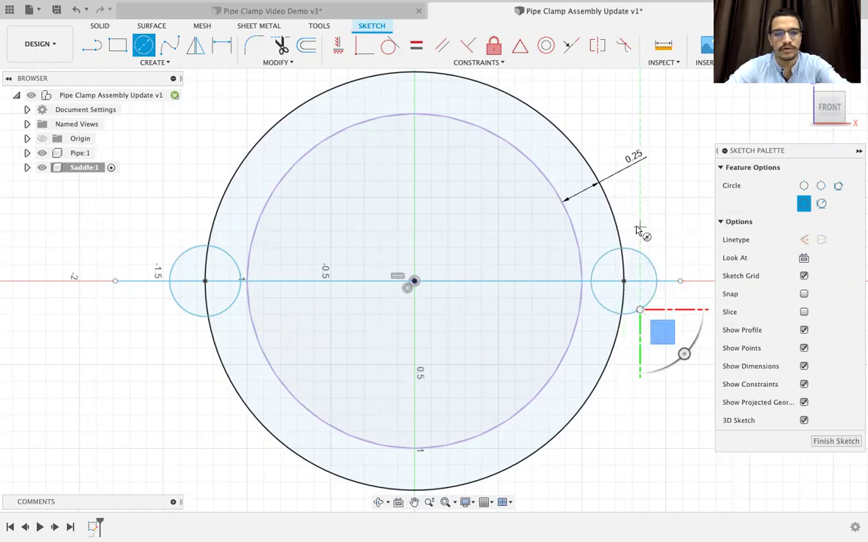
key(Escape)
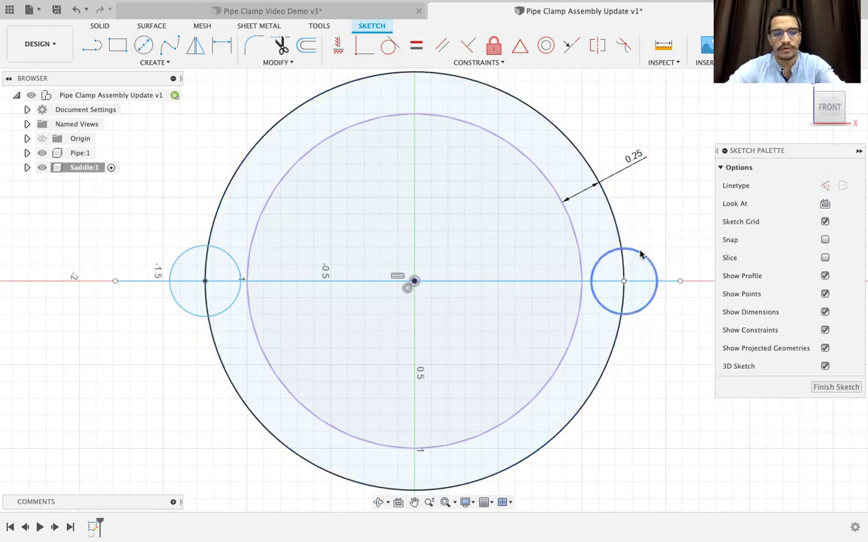
- Apply a tangent constraint between the small right-hand circle and the projected pipe circle
click(640, 254)
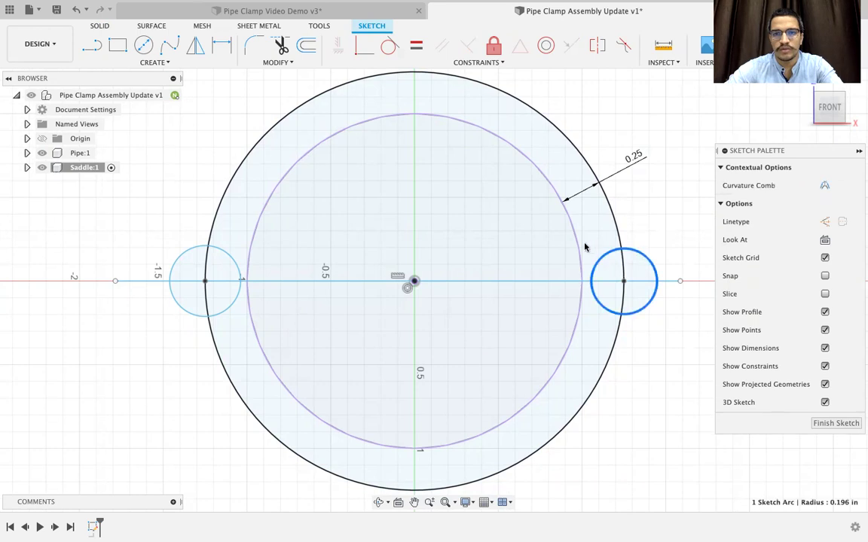
click(579, 256)
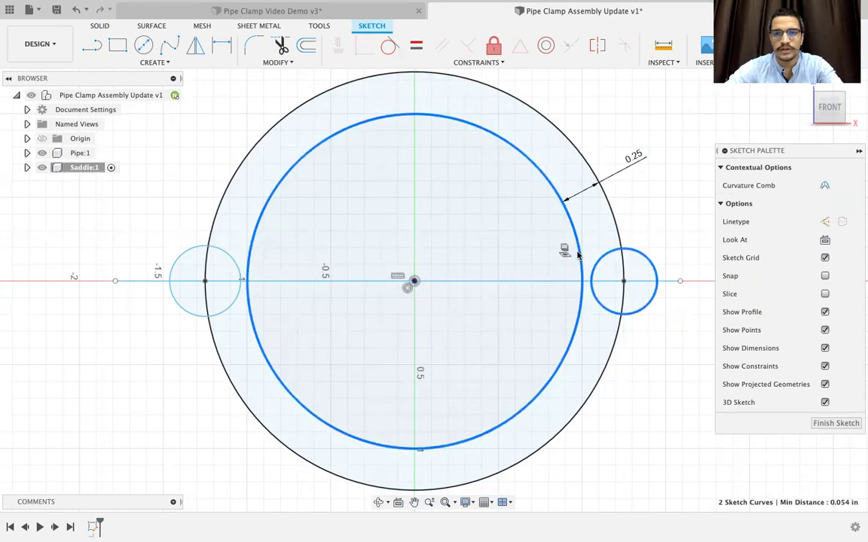
right_click(579, 256)
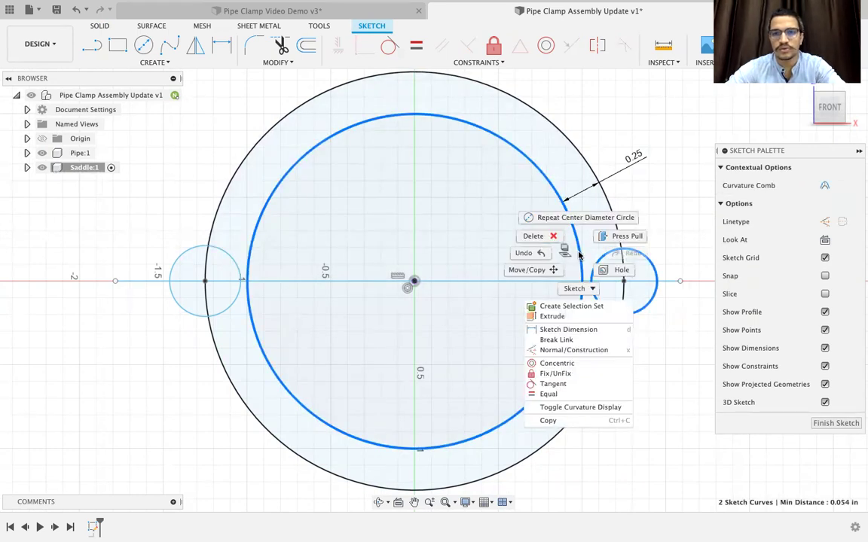
click(561, 386)
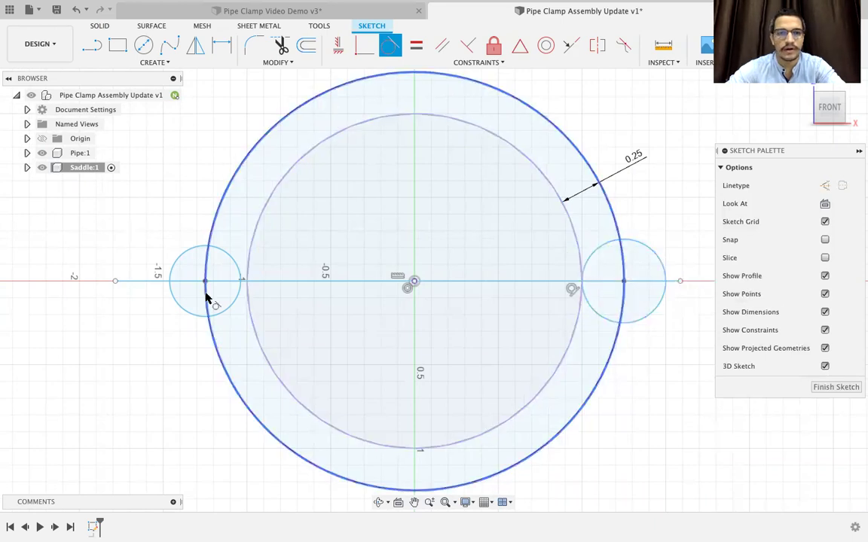
- Apply a tangent constraint between the small left-hand circle and the projected pipe circle
click(176, 260)
click(247, 252)
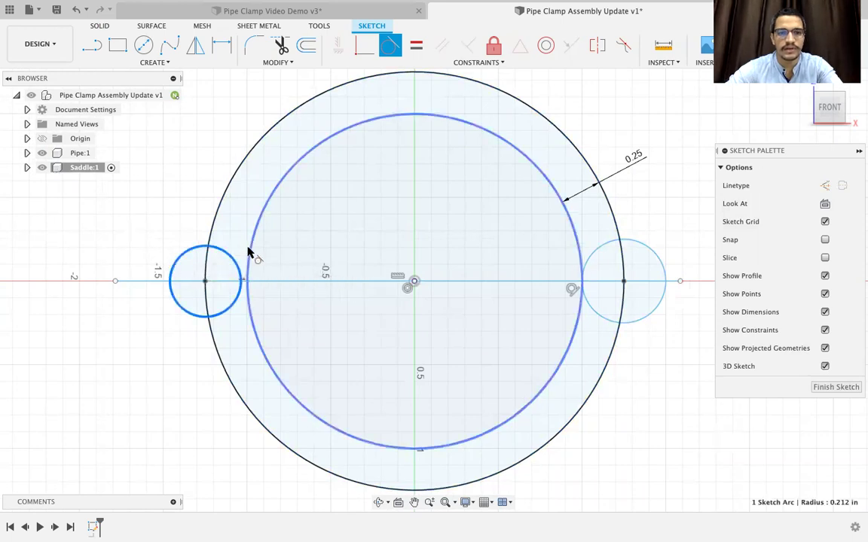
right_click(249, 253)
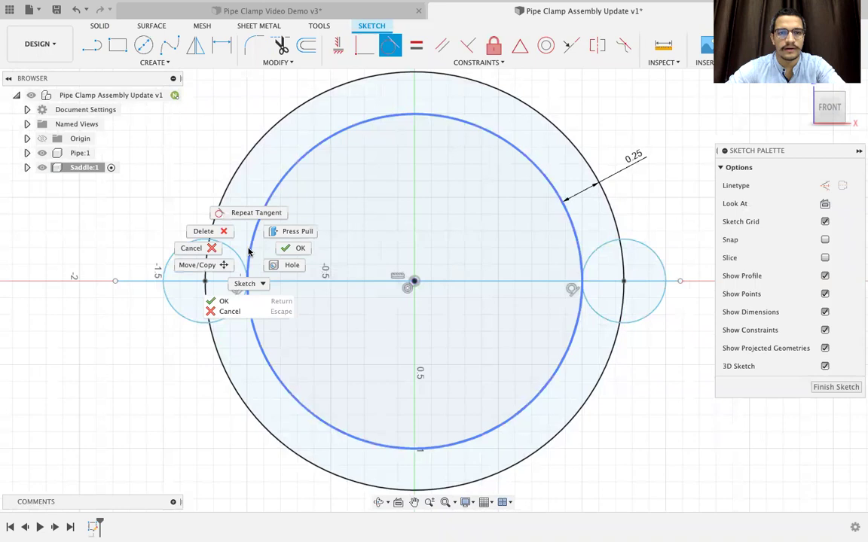
click(97, 338)
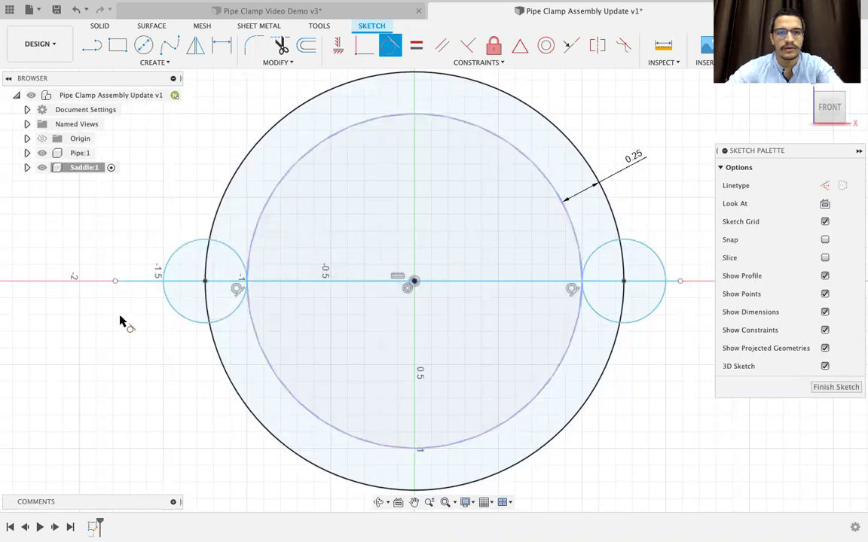
- Try to apply the tangent constraint once more between the small left-hand circle and the projected pipe circle
click(170, 312)
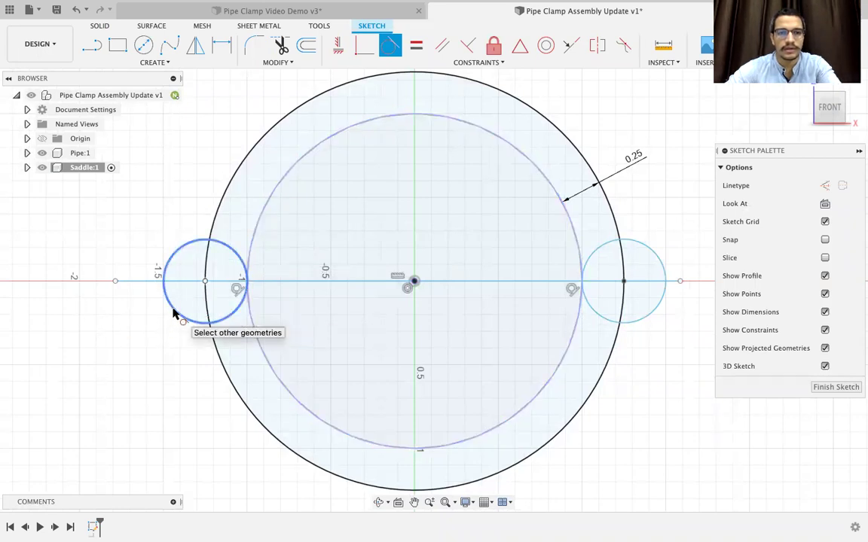
click(251, 258)
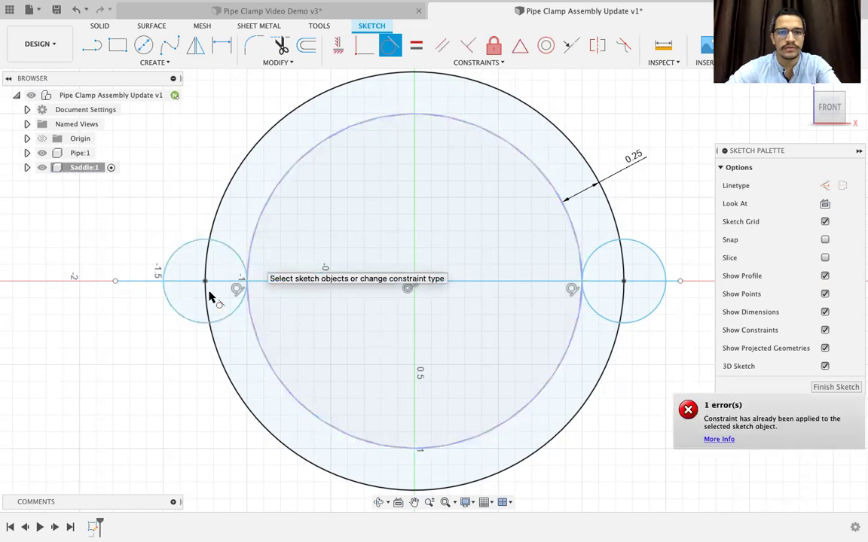
click(690, 411)
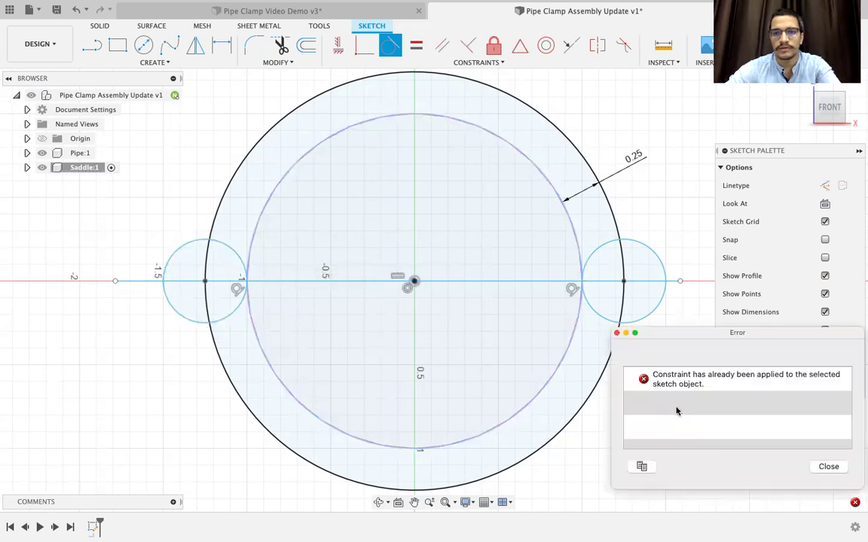
click(617, 334)
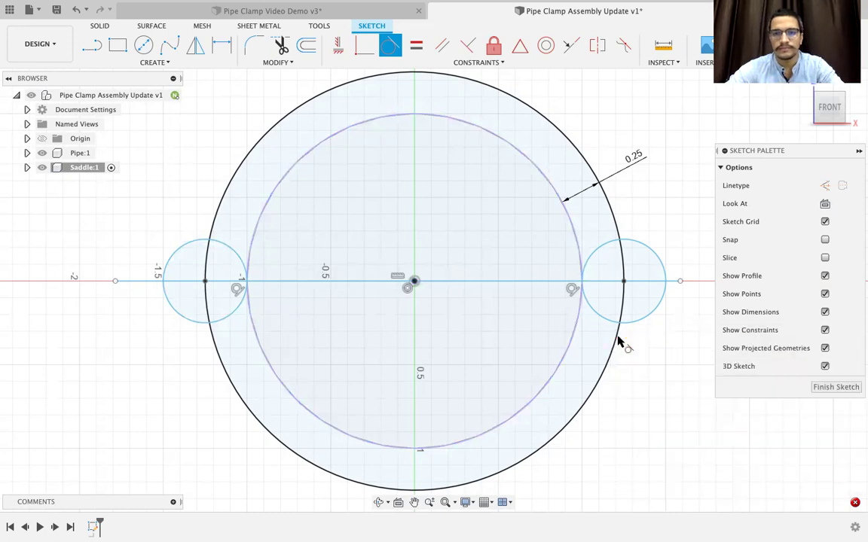
- Finish the Saddle profile sketch with its concentric circles and two hinge circles
key(Escape)
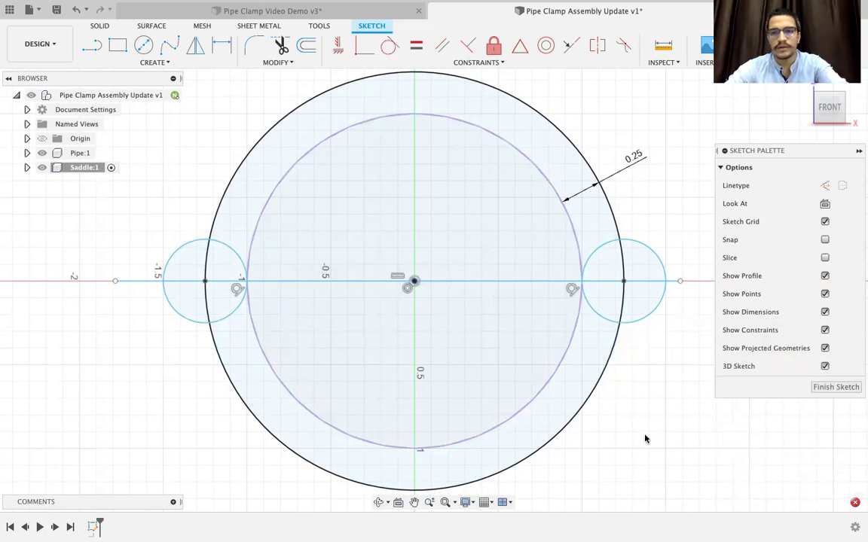
scroll(643, 436, down, 2)
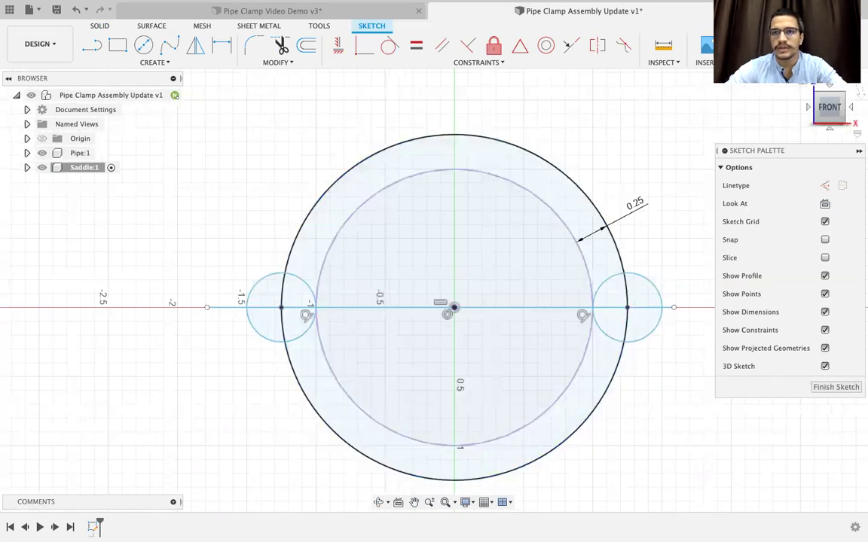
click(803, 47)
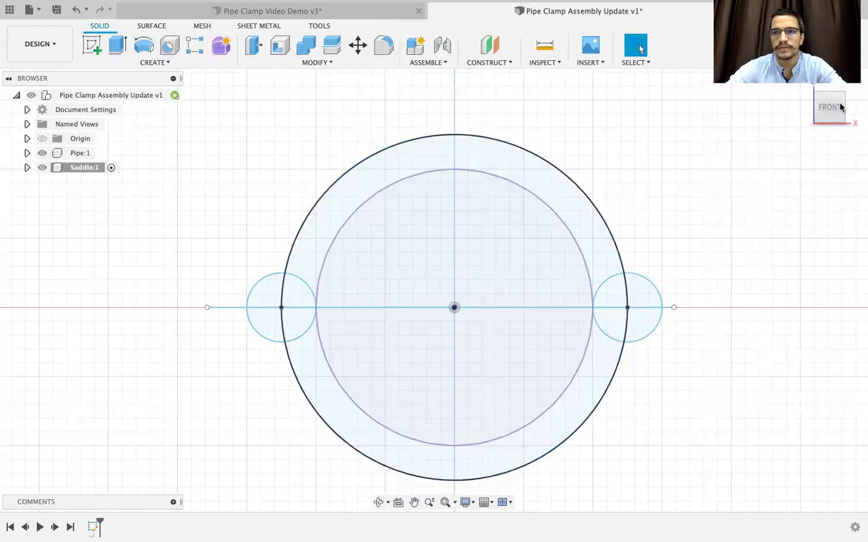
click(806, 88)
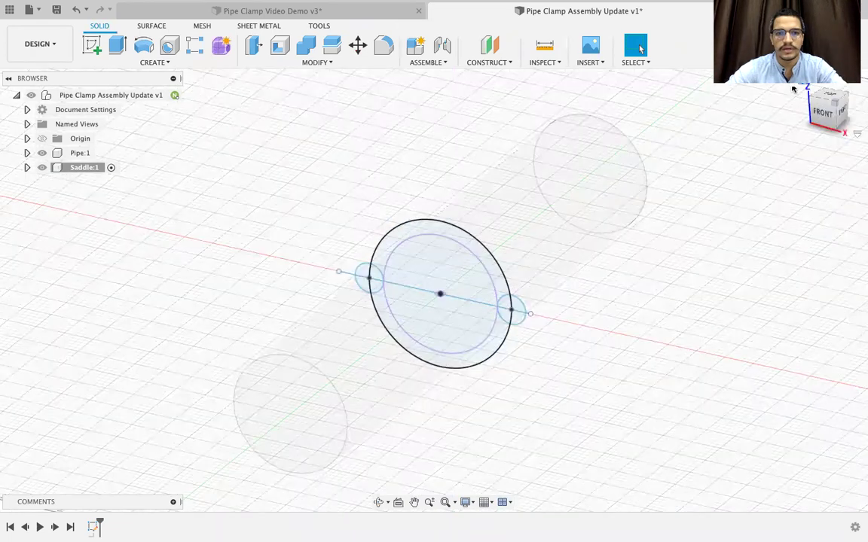
- Extrude the lower half of the ring and both complete hinge circles symmetrically with a distance of 1 in as a new body
click(475, 380)
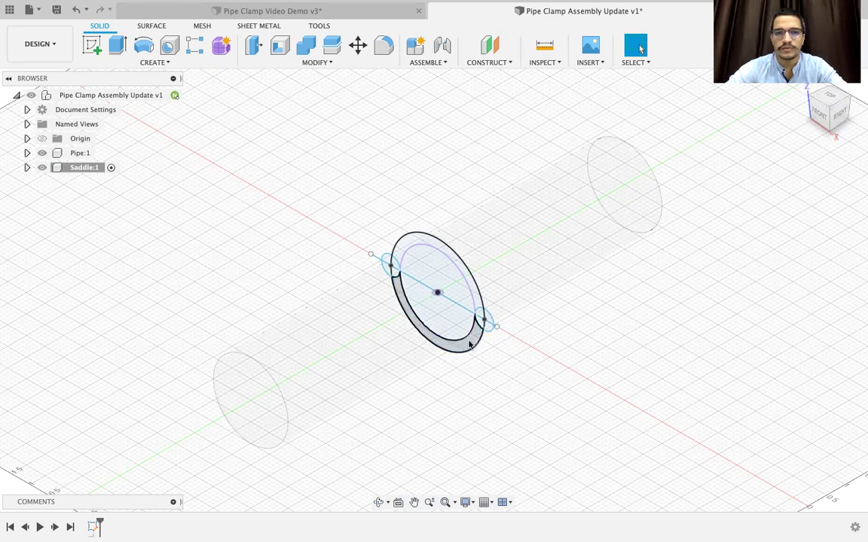
click(117, 45)
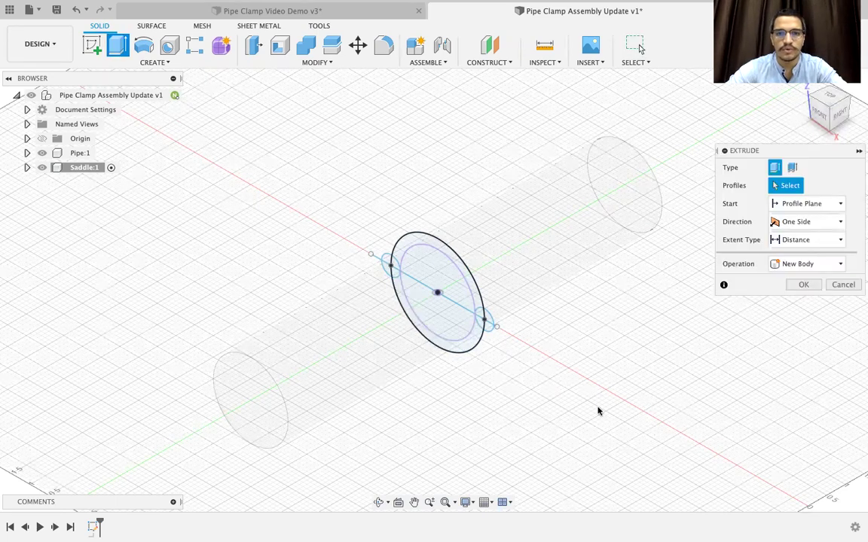
click(481, 335)
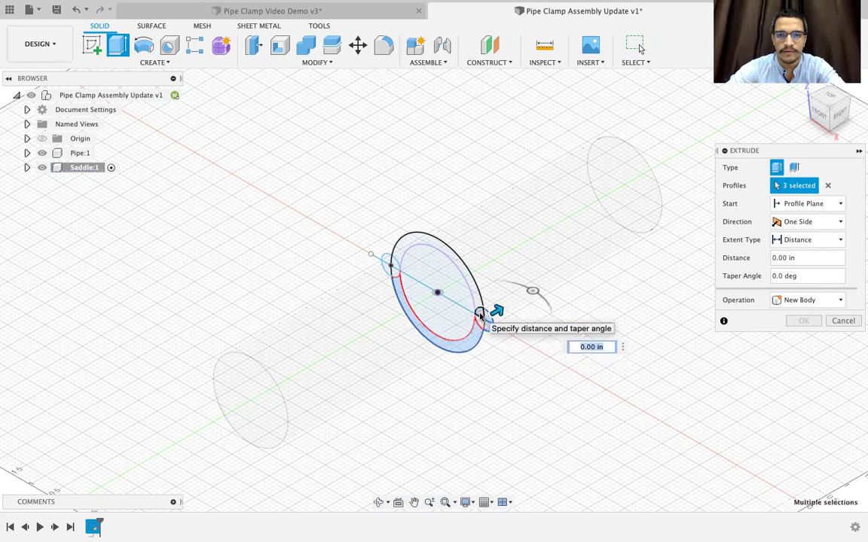
click(478, 321)
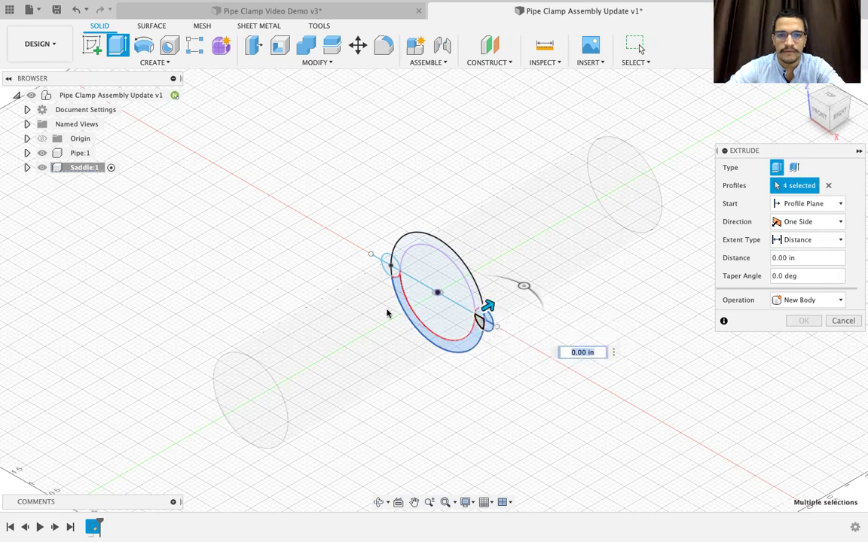
click(393, 271)
click(388, 266)
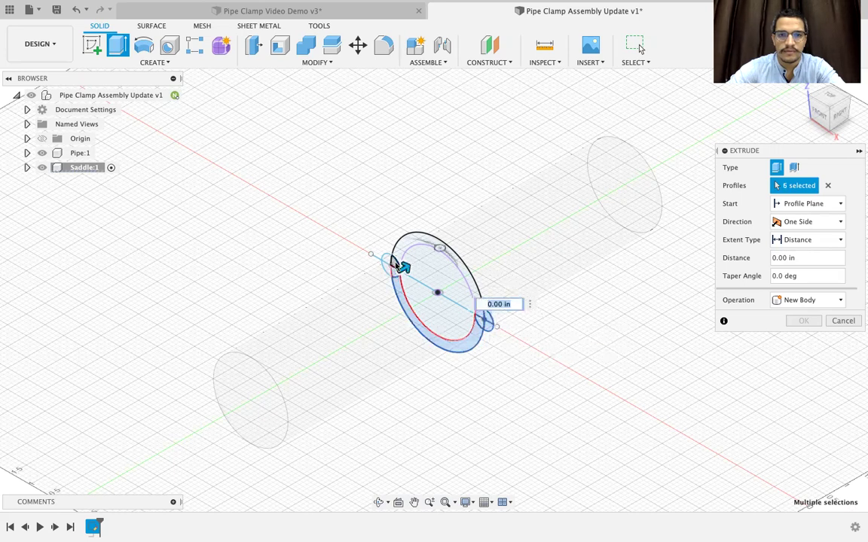
click(384, 262)
click(385, 266)
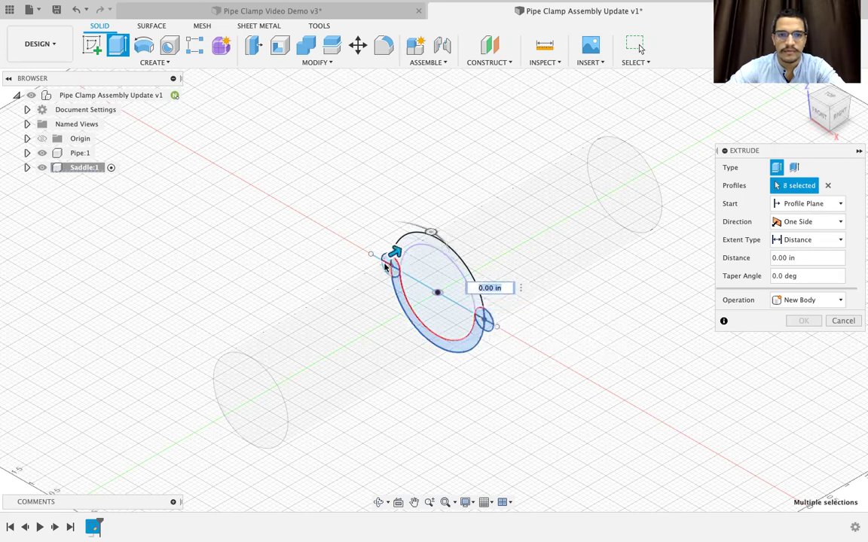
click(384, 263)
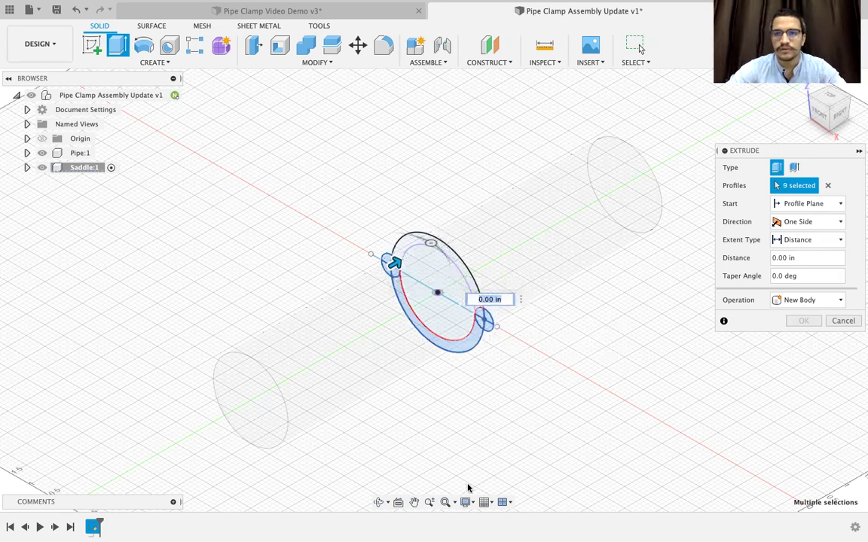
scroll(447, 368, up, 5)
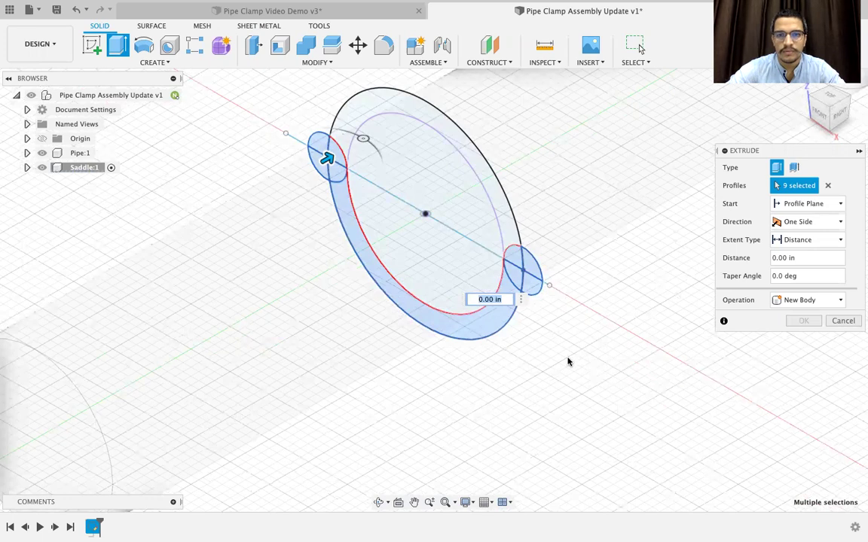
scroll(568, 362, down, 5)
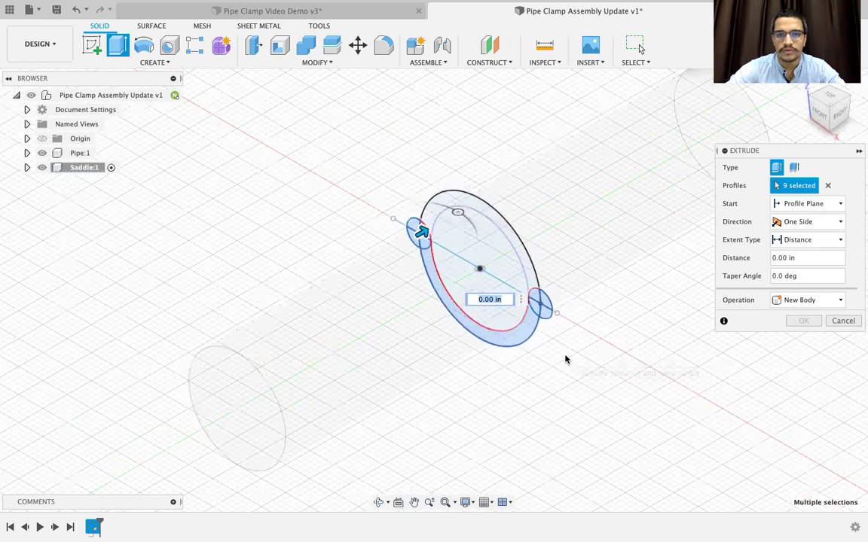
click(804, 221)
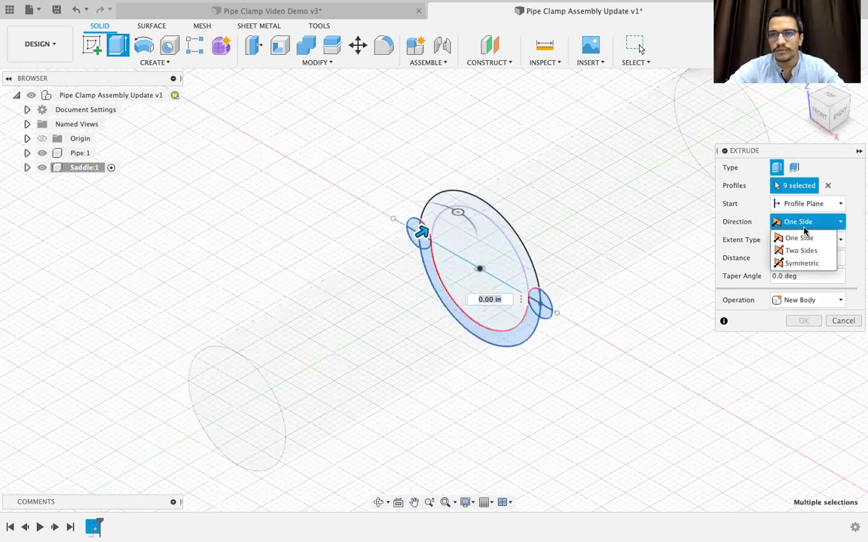
click(800, 265)
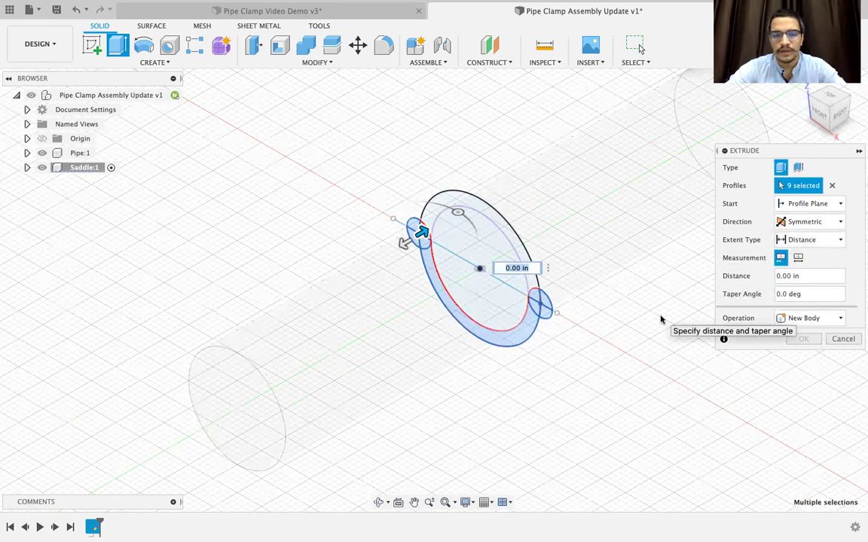
text(1)
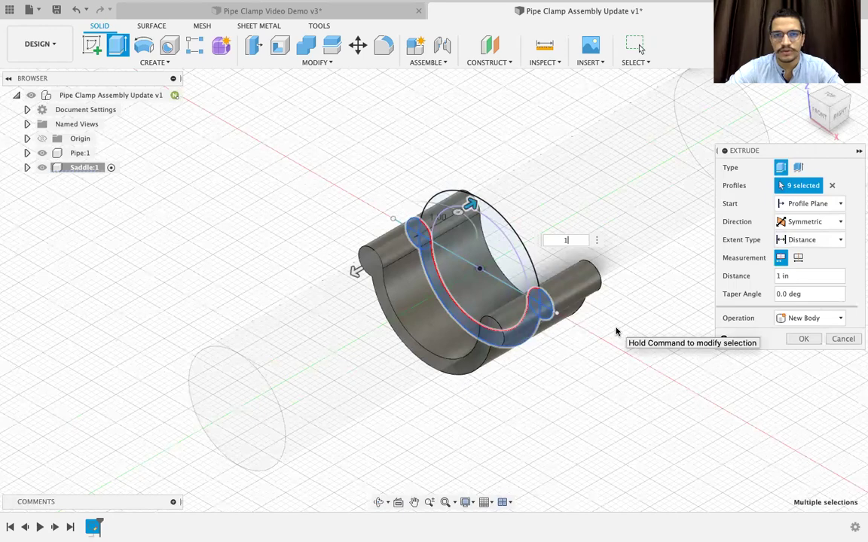
click(378, 502)
drag(475, 324, 507, 350)
shift+middle_drag(516, 336, 464, 337)
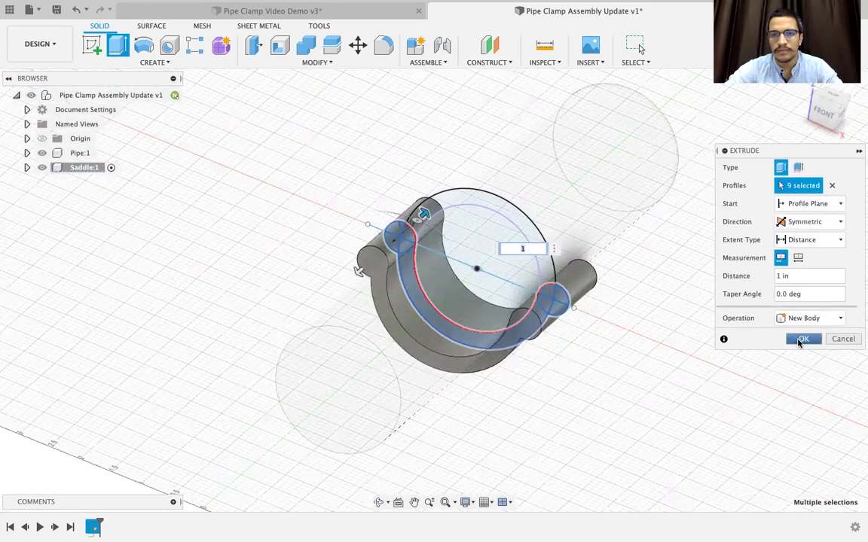
click(800, 339)
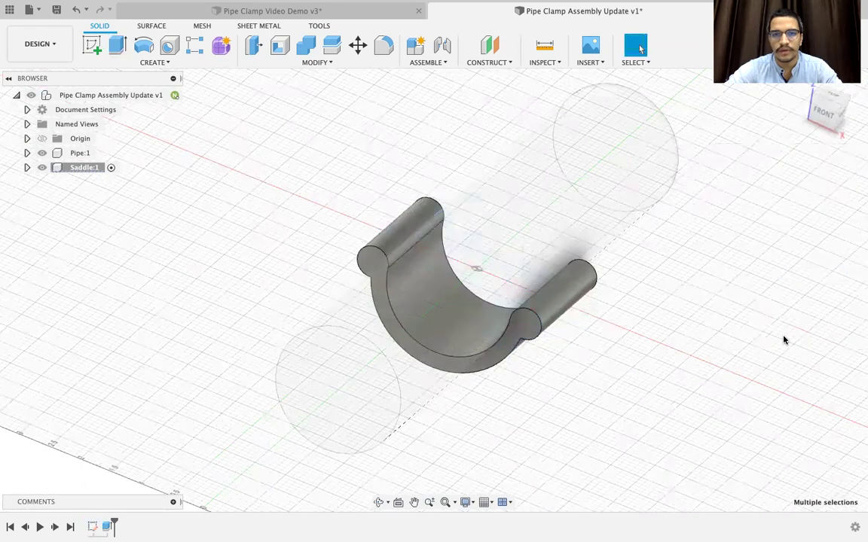
- Examine the plate below the saddle in the Pipe Clamp Video Demo design and return to the Pipe Clamp Assembly Update design
click(379, 502)
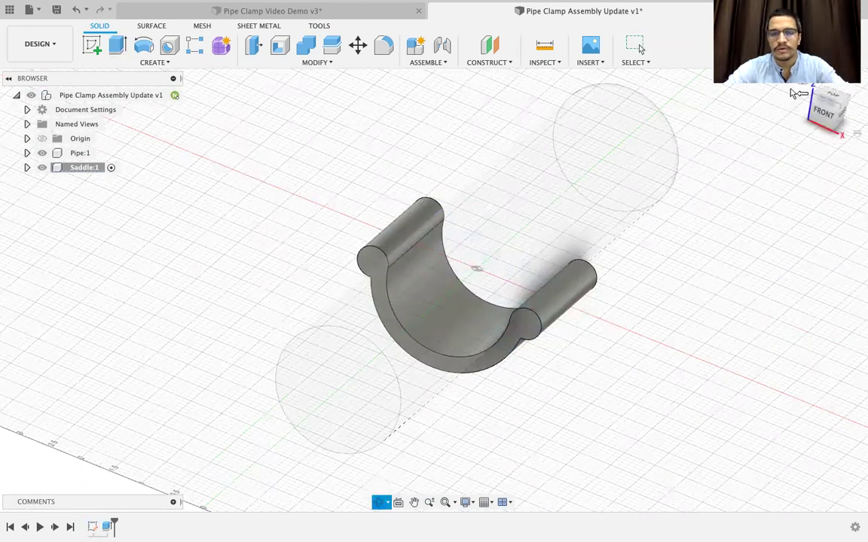
key(Escape)
click(803, 80)
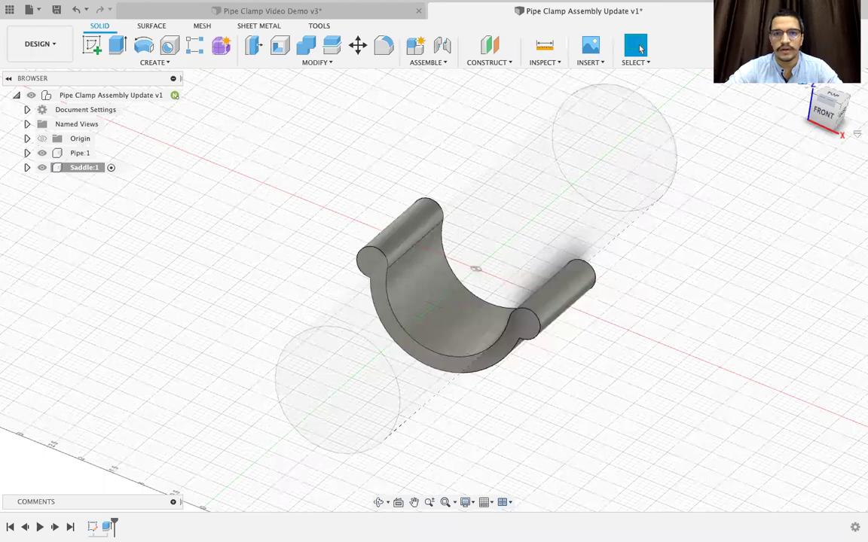
scroll(437, 407, up, 5)
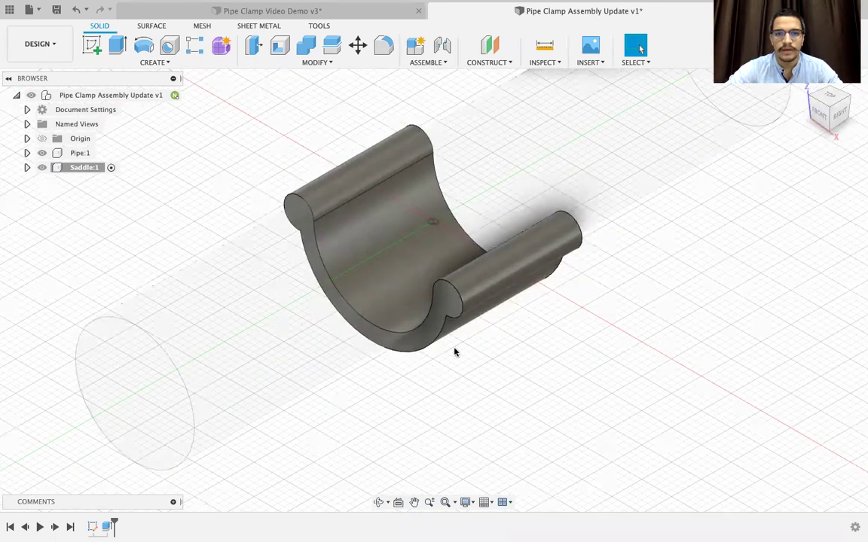
click(315, 11)
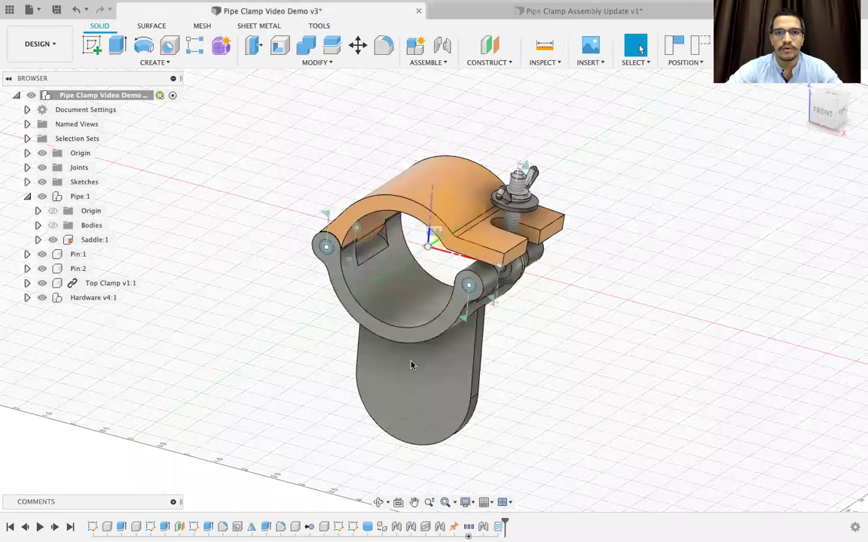
click(564, 15)
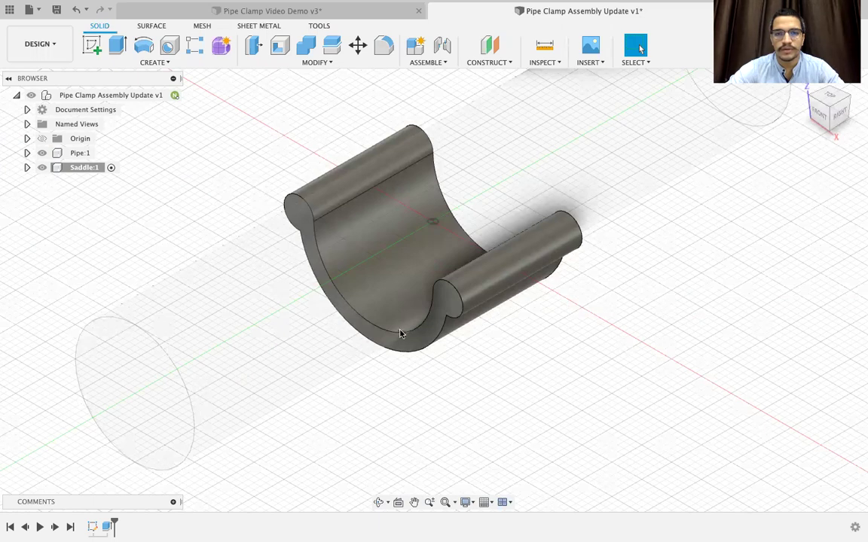
- Create an offset construction plane at -3.25 in from the XY plane, below the saddle
click(486, 63)
click(487, 76)
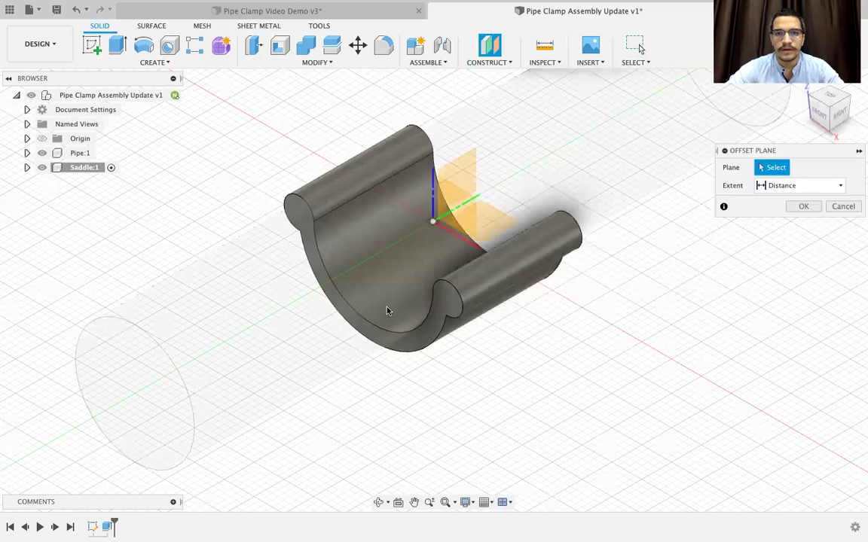
click(492, 233)
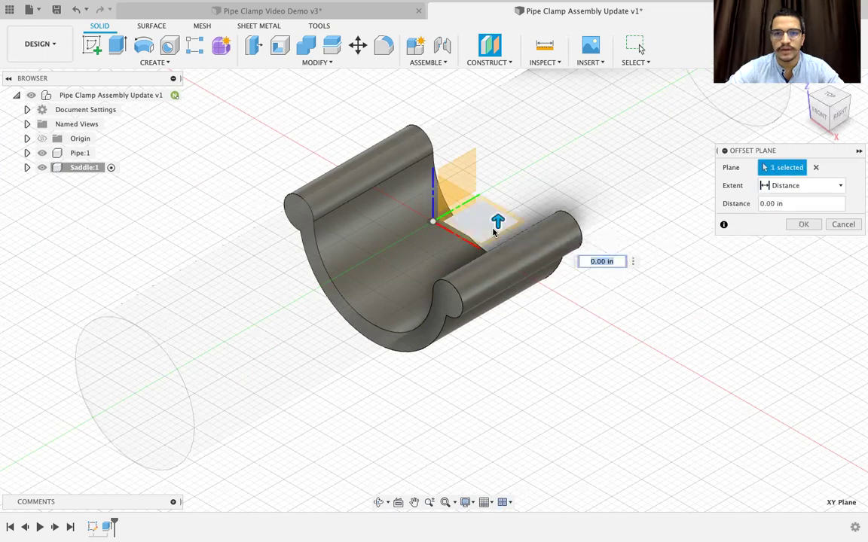
drag(502, 327, 579, 400)
text(-)
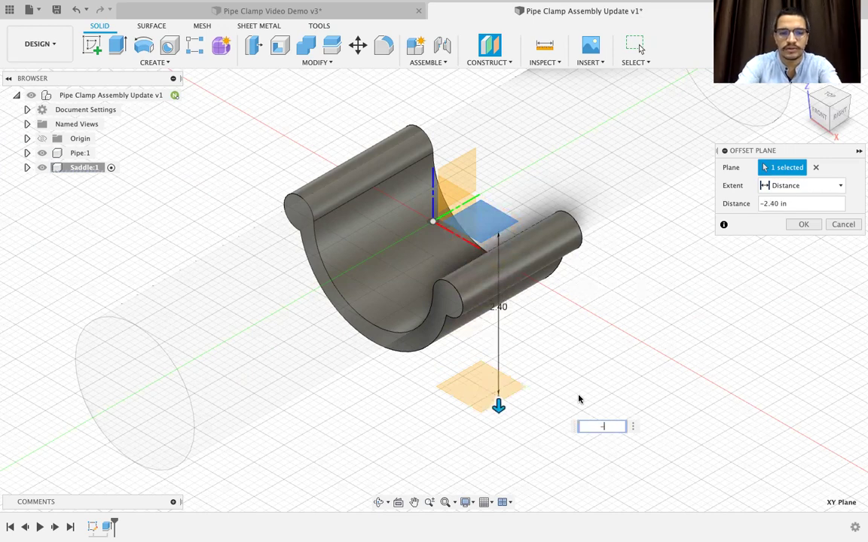
text(3.25)
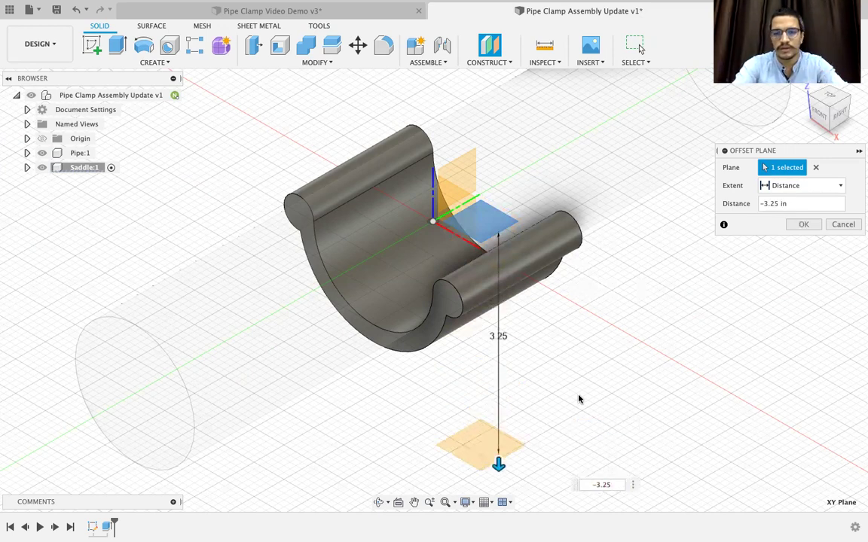
key(Return)
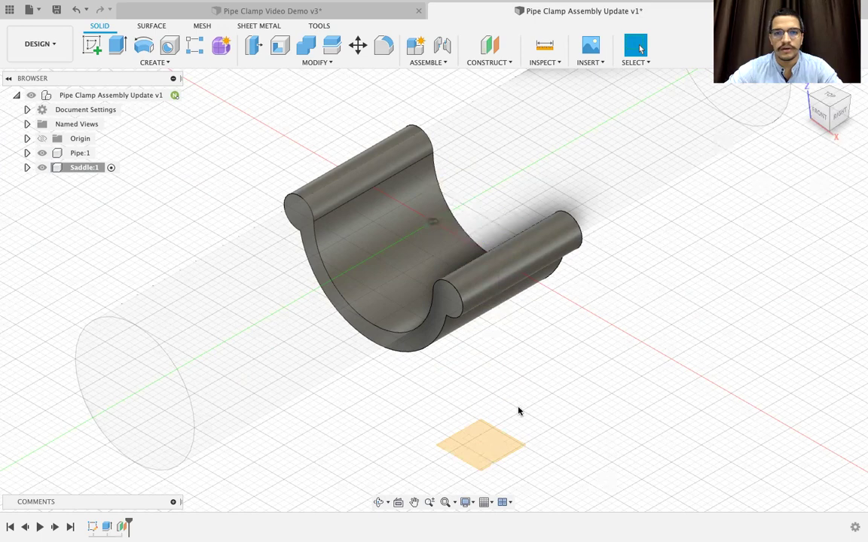
- Start a new sketch on the offset construction plane below the saddle
middle_drag(519, 400, 543, 325)
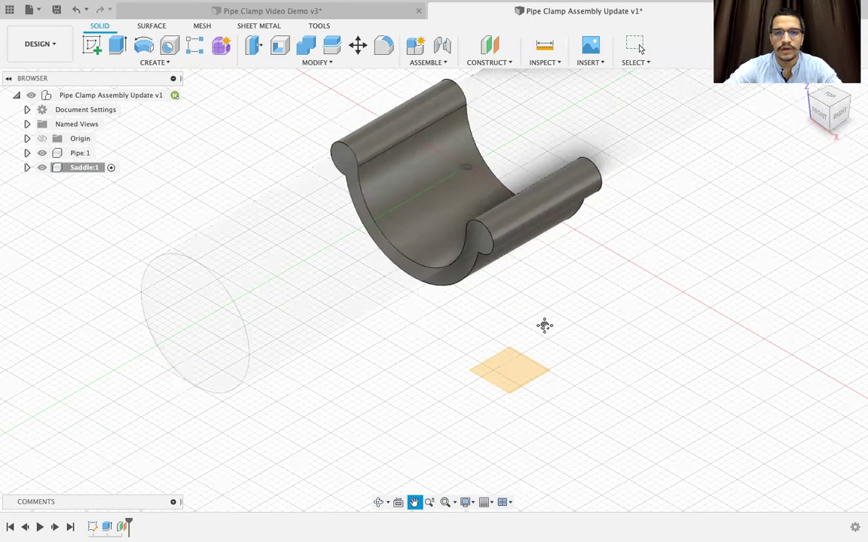
click(505, 381)
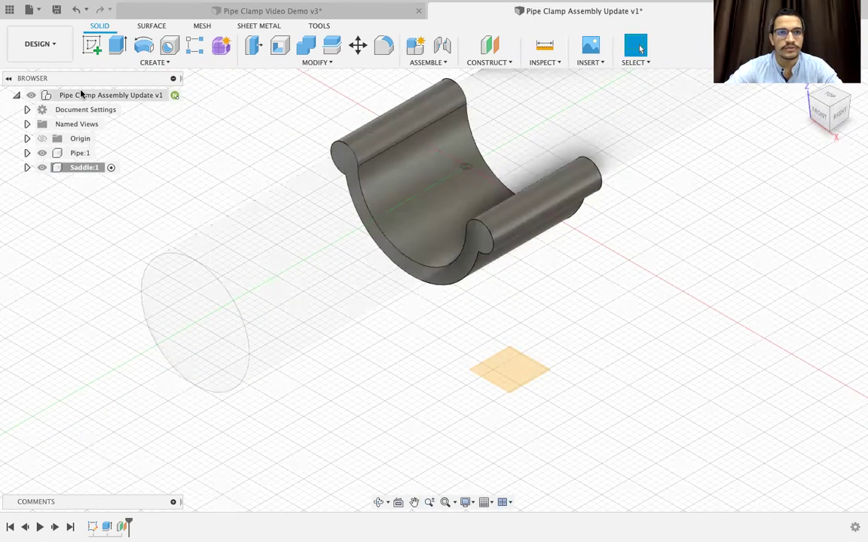
click(94, 48)
click(520, 377)
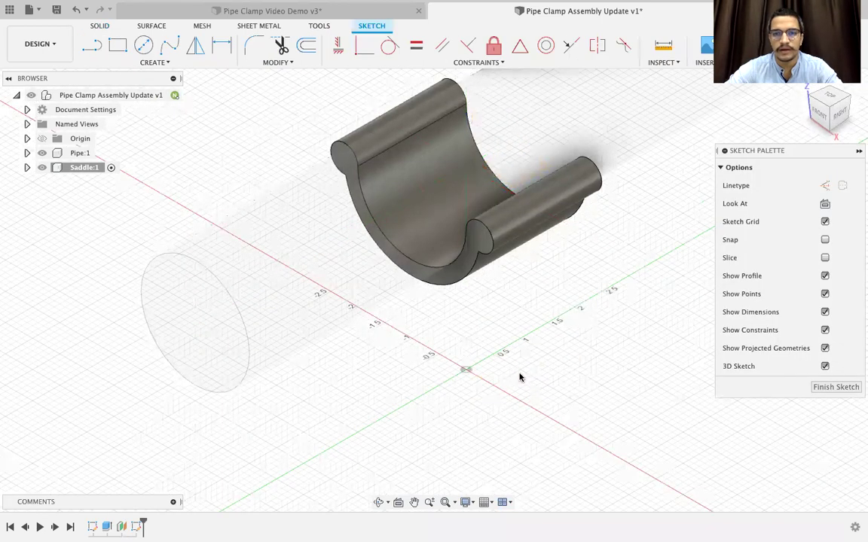
click(820, 114)
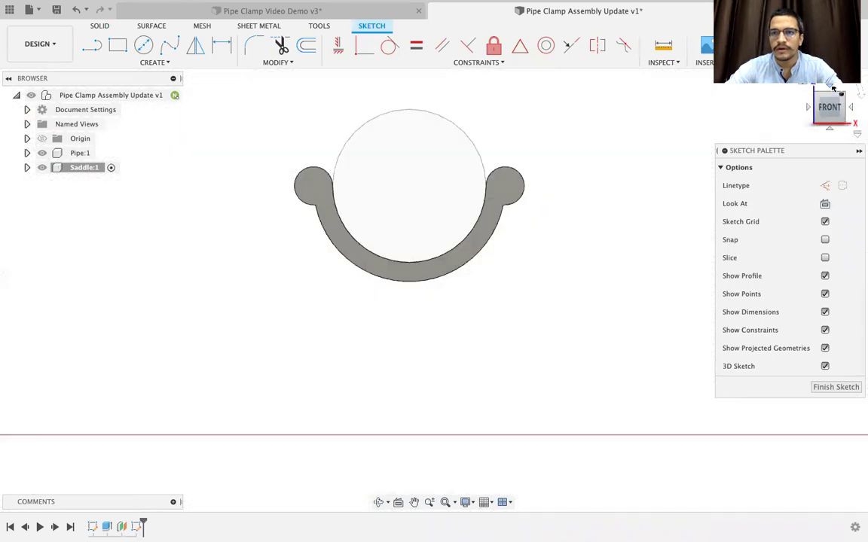
click(832, 90)
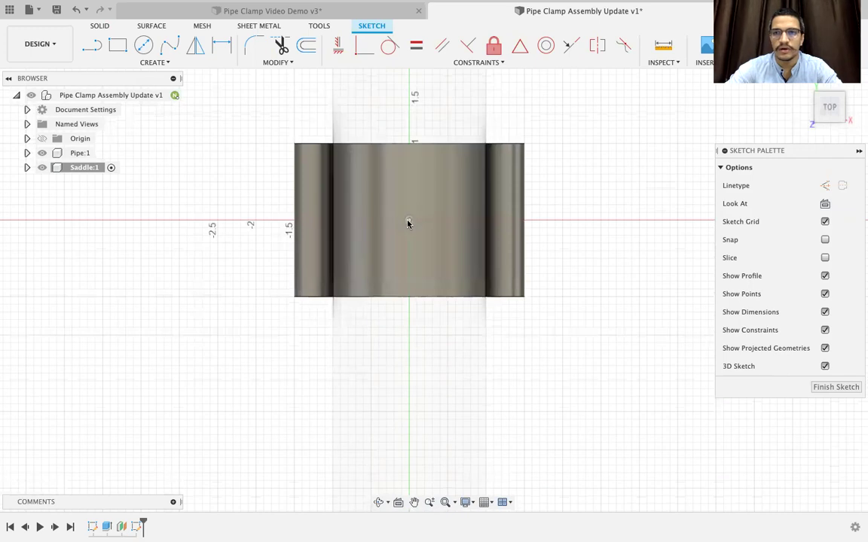
click(831, 89)
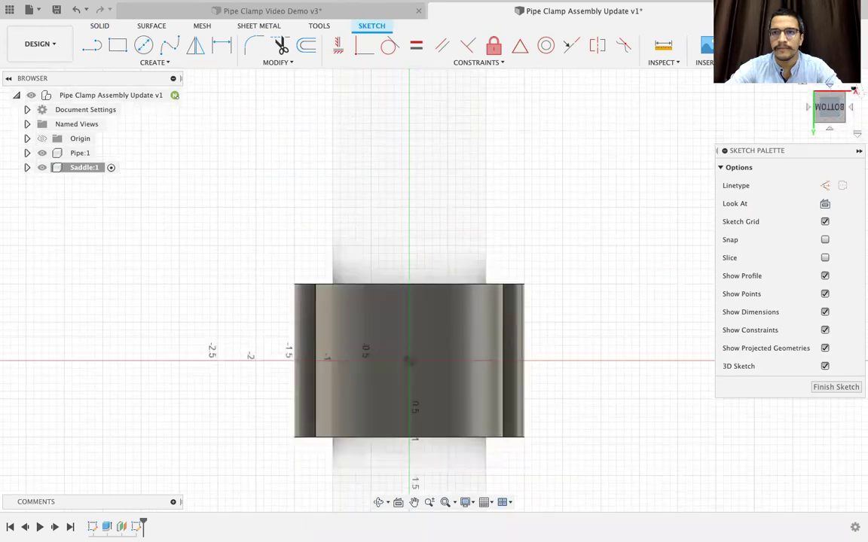
click(855, 90)
click(856, 89)
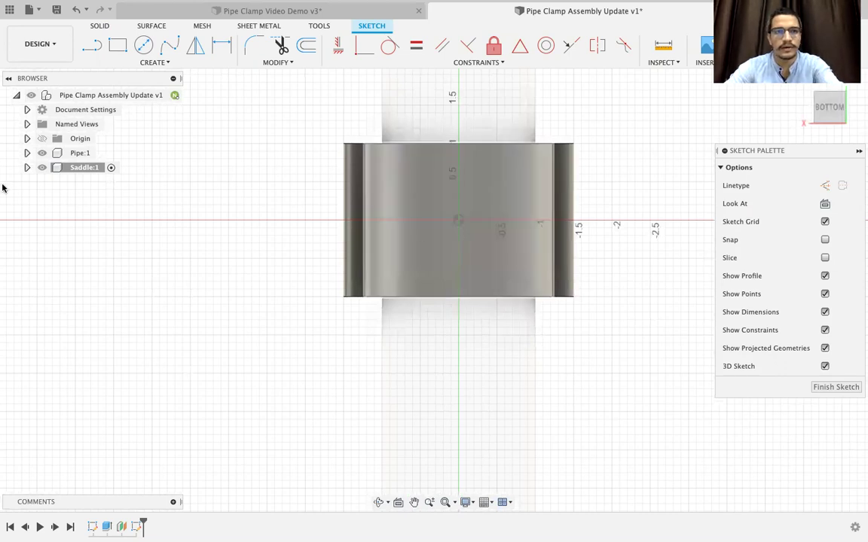
- Sketch a center rectangle at the origin of the offset plane, 2 in wide and 0.25 in high
click(148, 63)
mouse_move(148, 89)
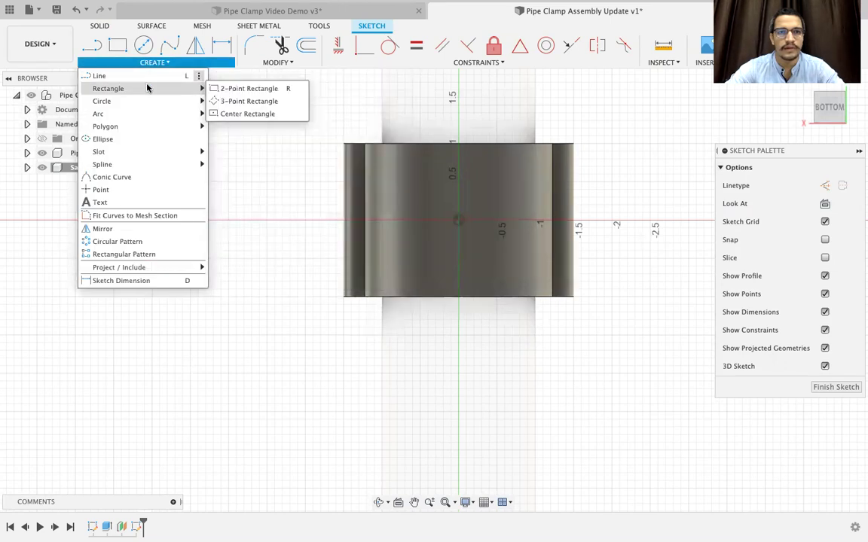
click(278, 270)
key(r)
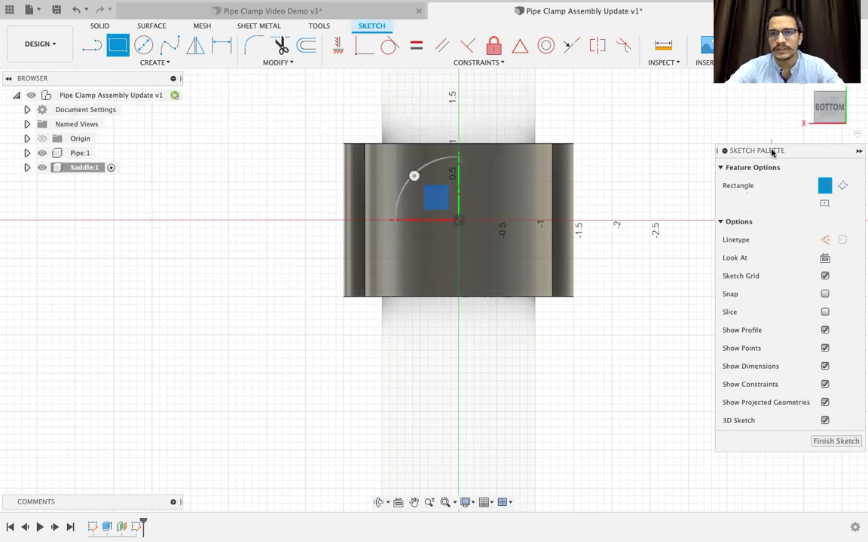
click(825, 203)
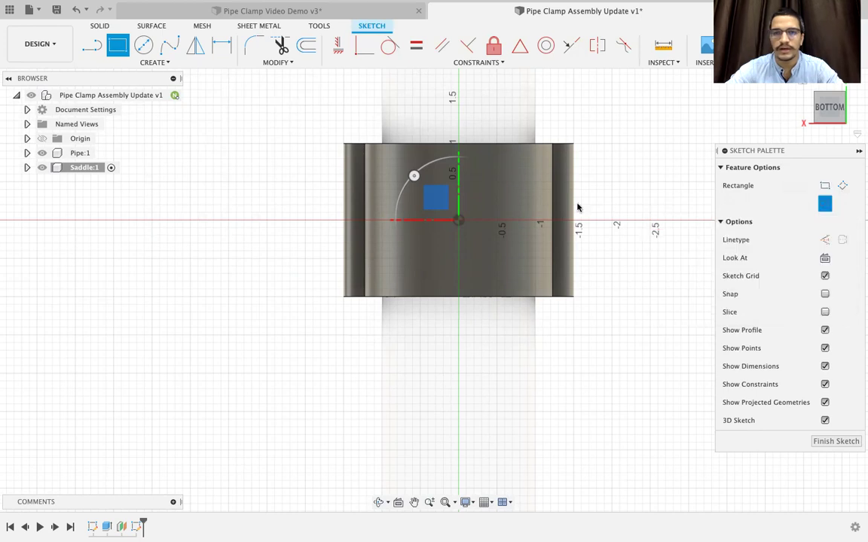
click(460, 221)
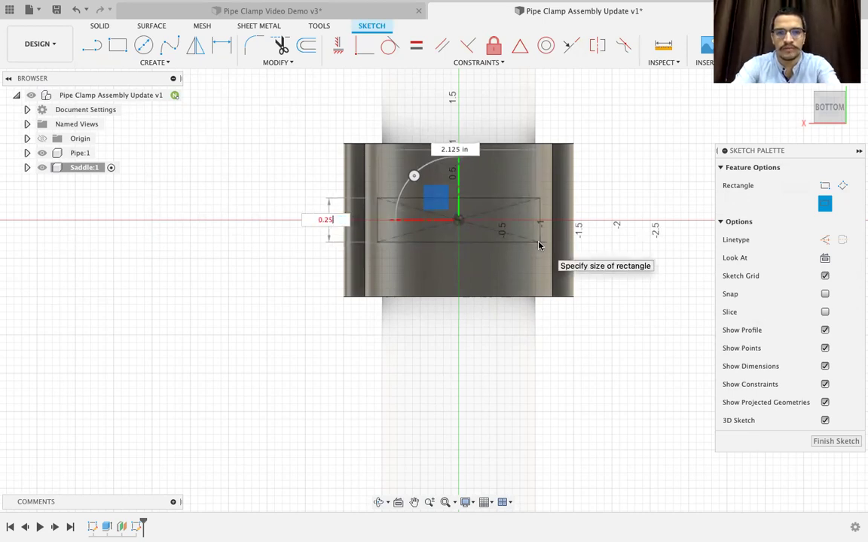
text(0.25)
key(Tab)
text(2)
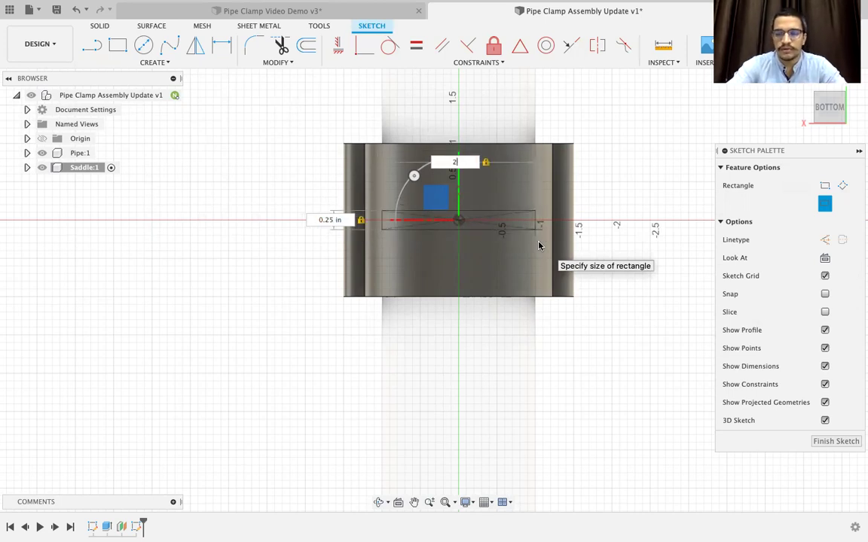
key(Return)
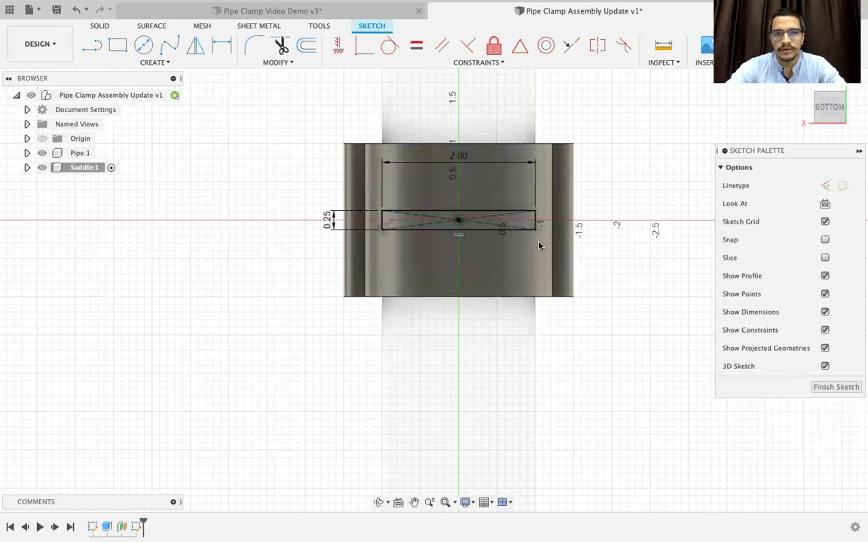
- Finish the sketch and extrude the rectangle up to the saddle's curved outer face, using the To Object extent and the Join operation
click(803, 86)
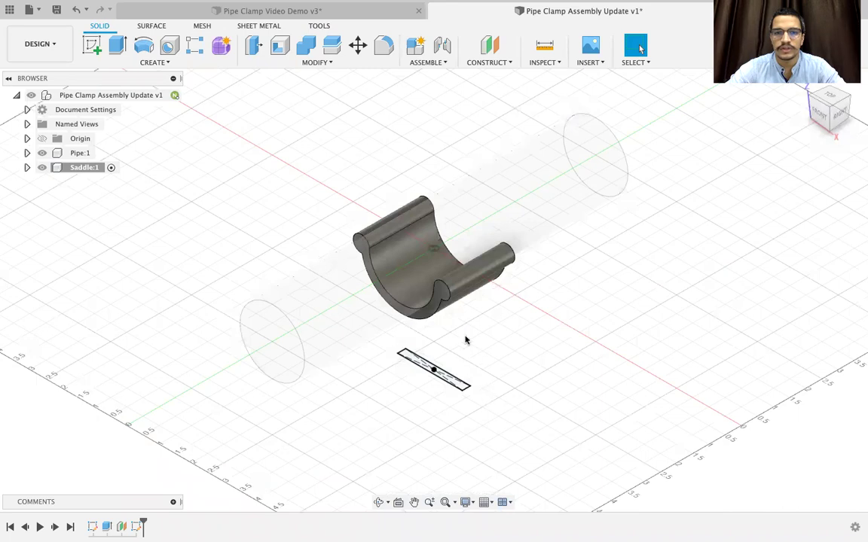
click(116, 44)
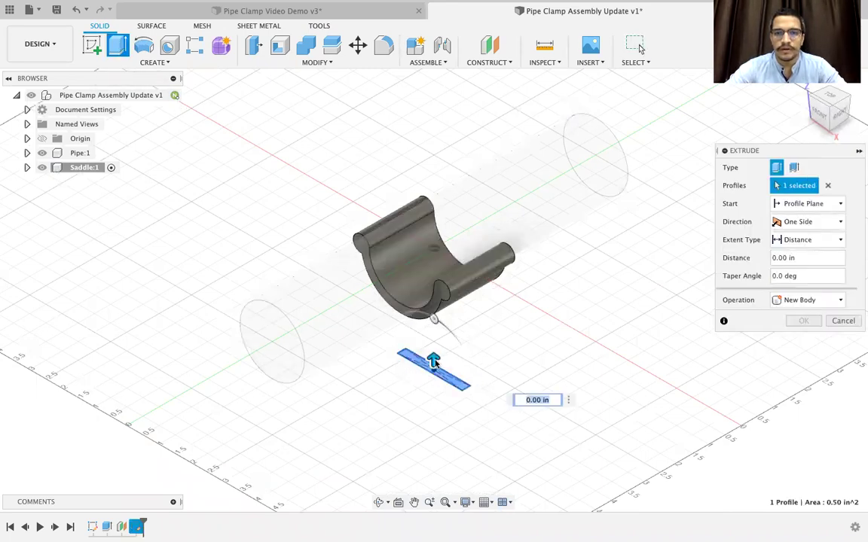
drag(433, 361, 434, 285)
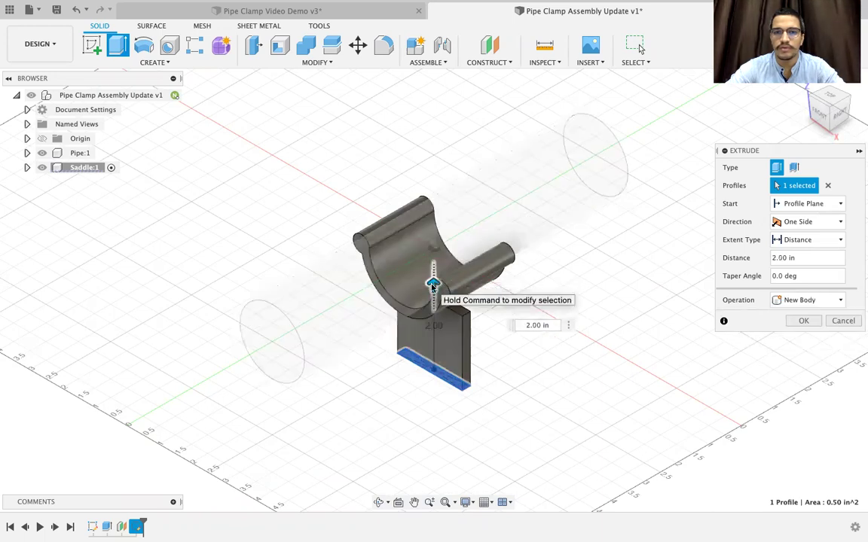
click(801, 241)
click(800, 268)
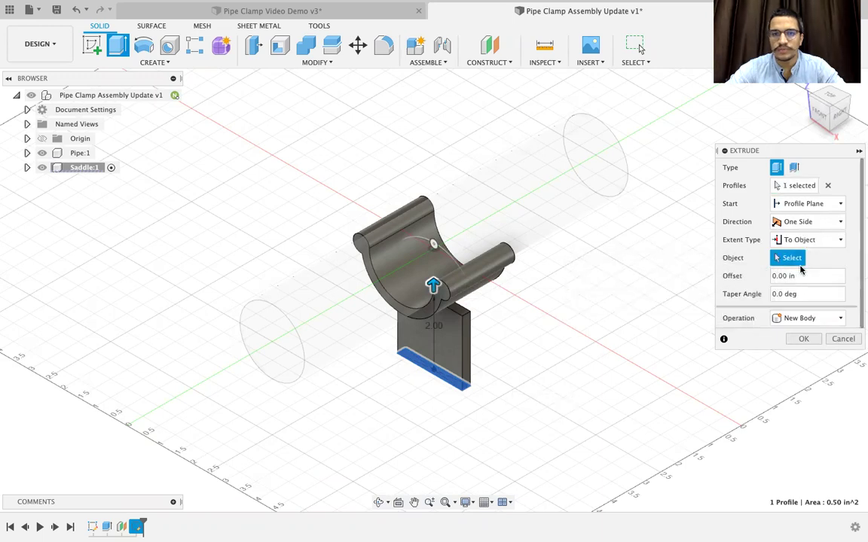
click(454, 302)
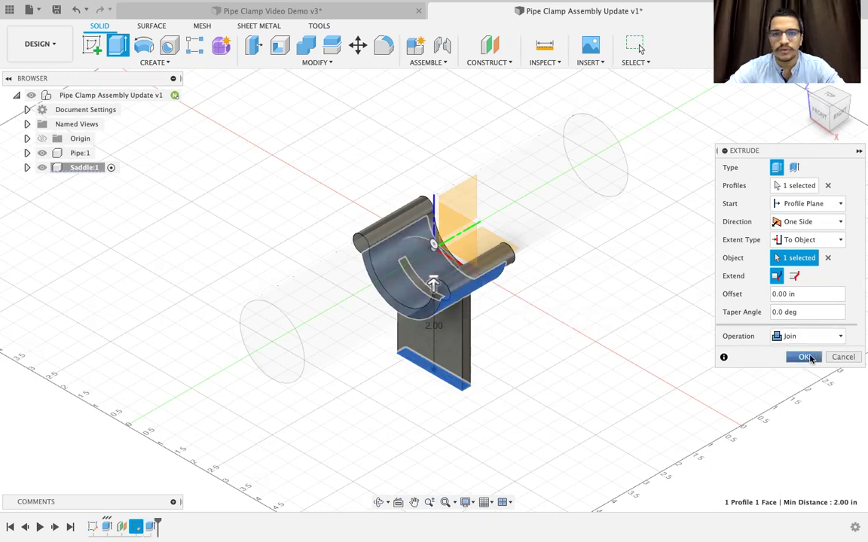
click(804, 357)
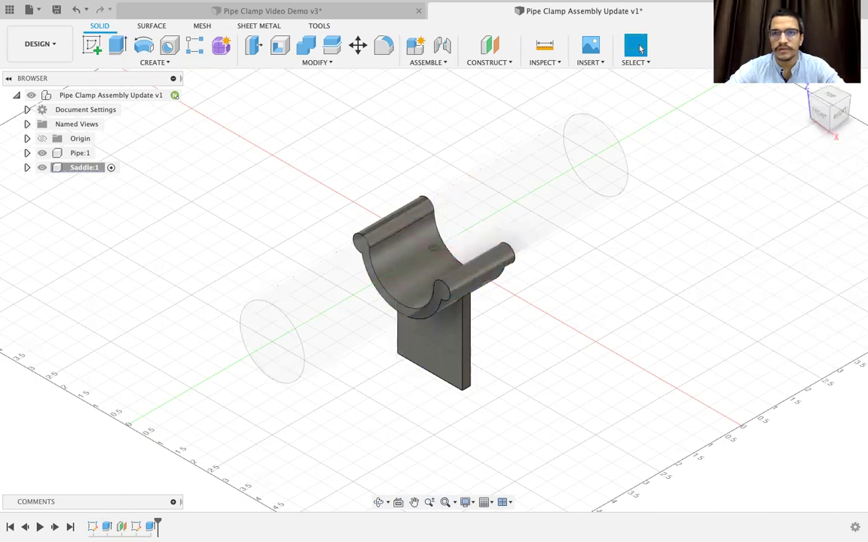
- Fillet the two short lower corner edges of the plate beneath the saddle with a 1 in radius
click(378, 502)
drag(434, 372, 482, 296)
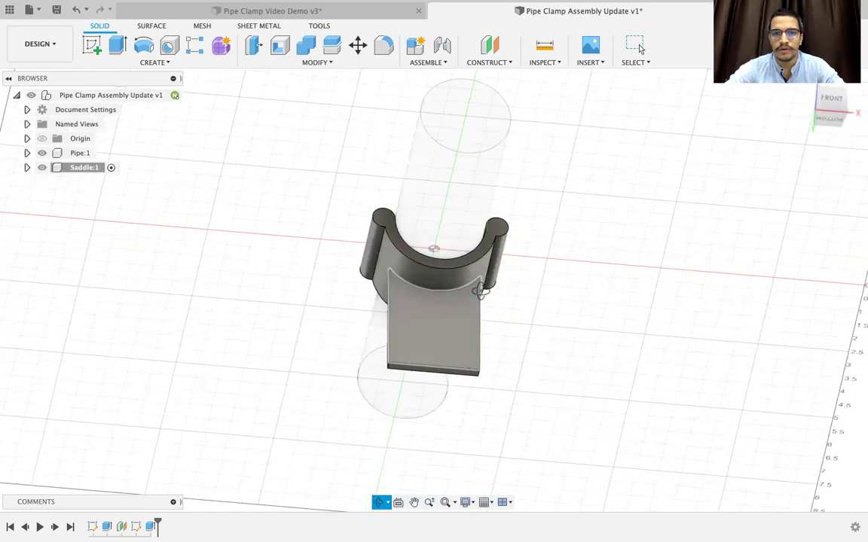
key(Escape)
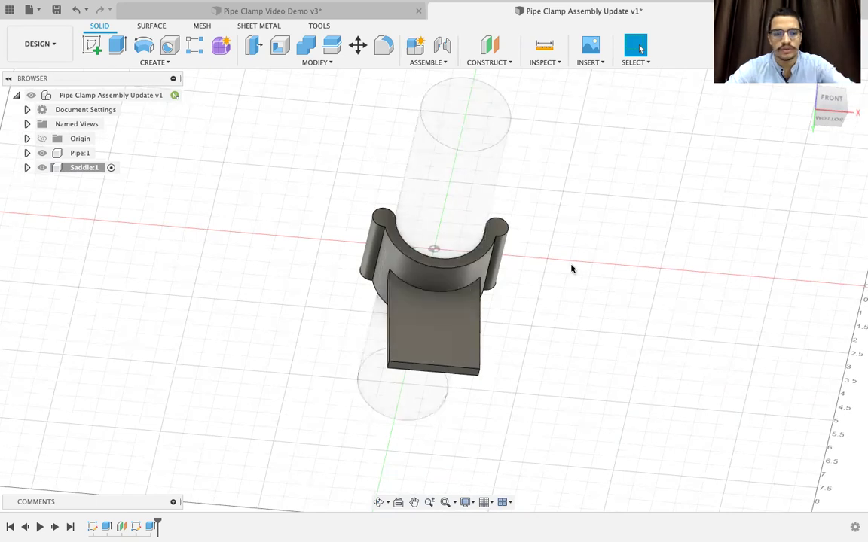
key(f)
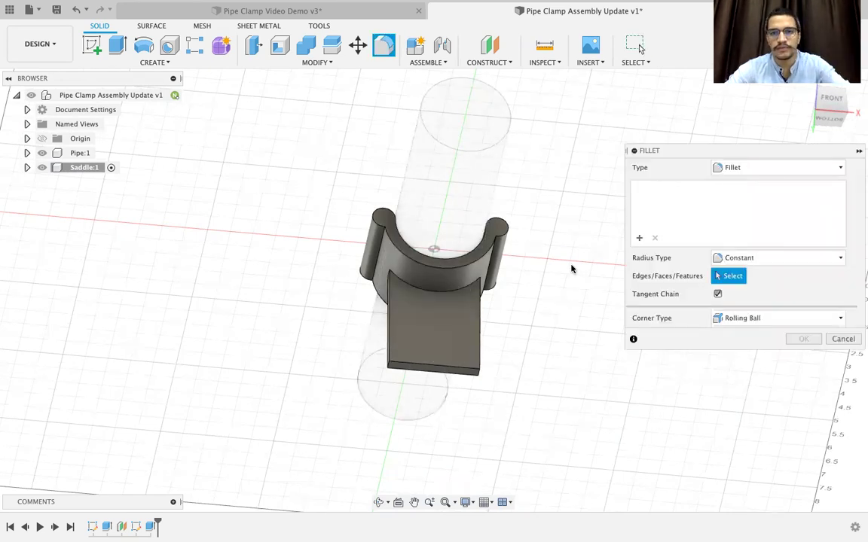
click(387, 368)
scroll(386, 369, up, 3)
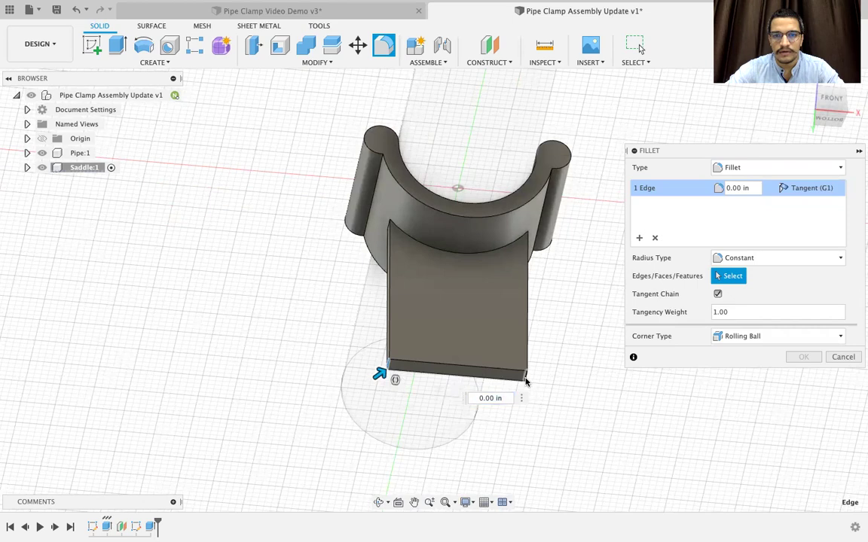
click(527, 381)
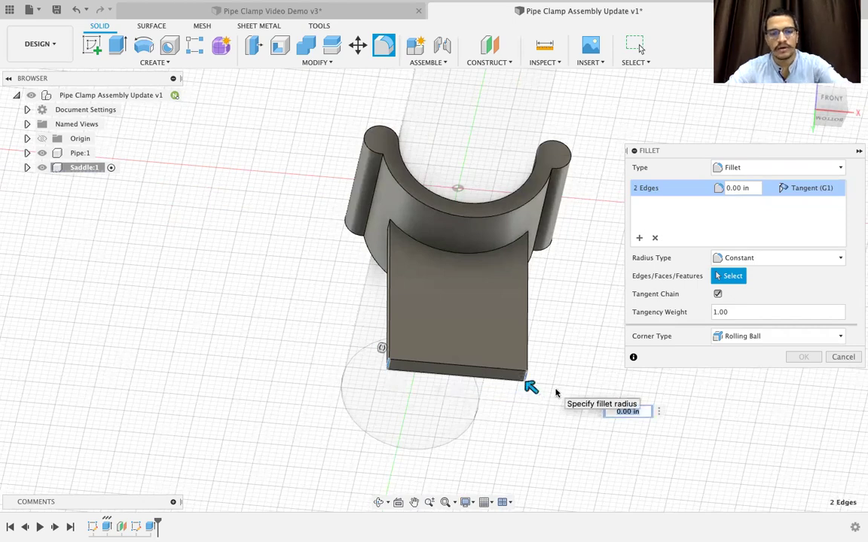
text(1)
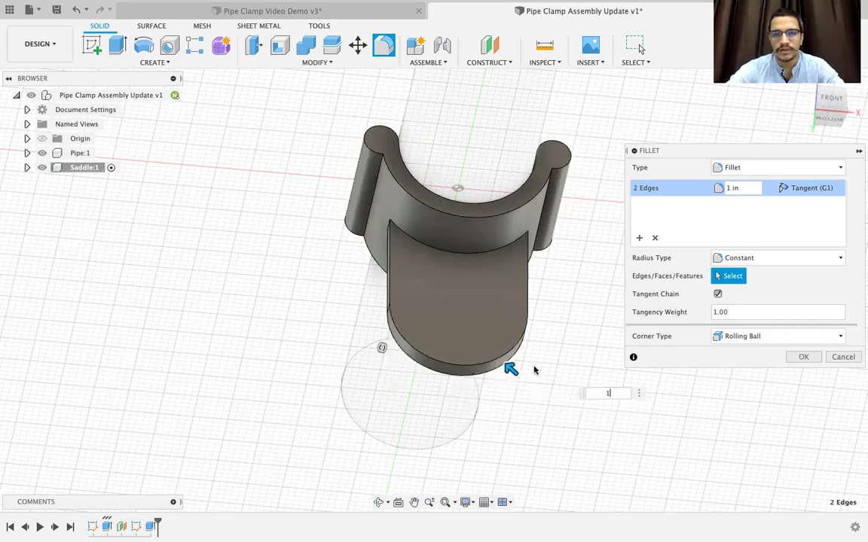
click(803, 358)
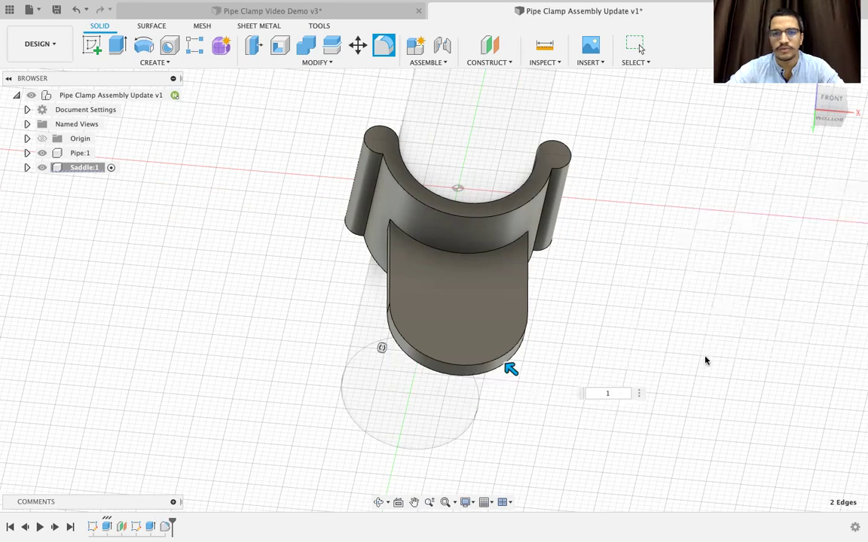
- Examine the finished clamp in the Pipe Clamp Video Demo design and return to the Pipe Clamp Assembly Update design
click(804, 81)
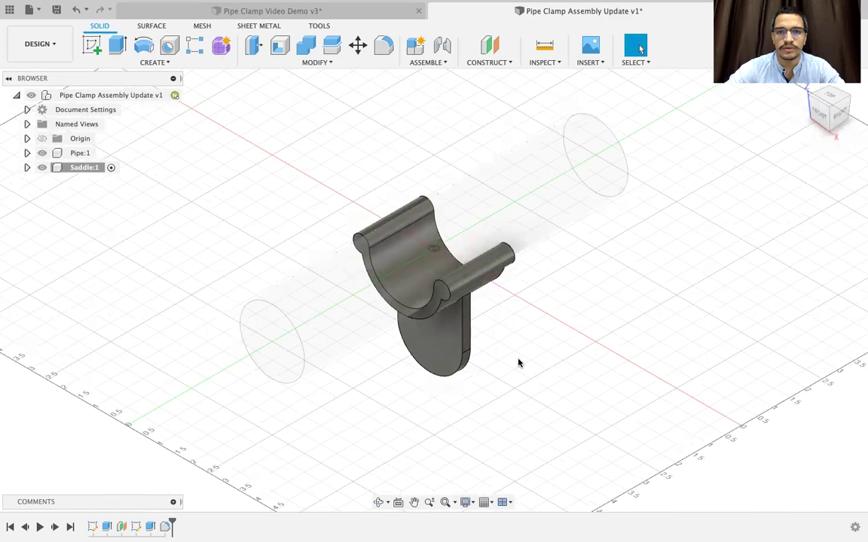
scroll(522, 358, up, 3)
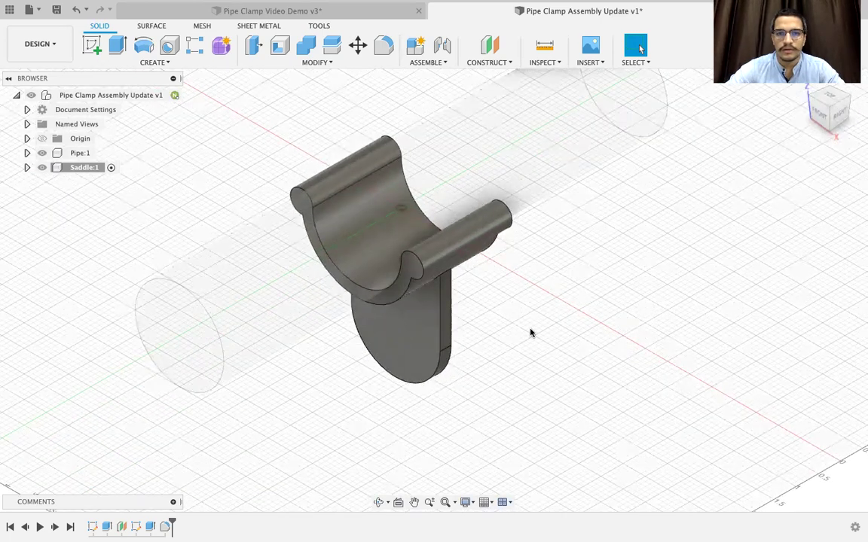
middle_drag(512, 329, 574, 330)
click(339, 15)
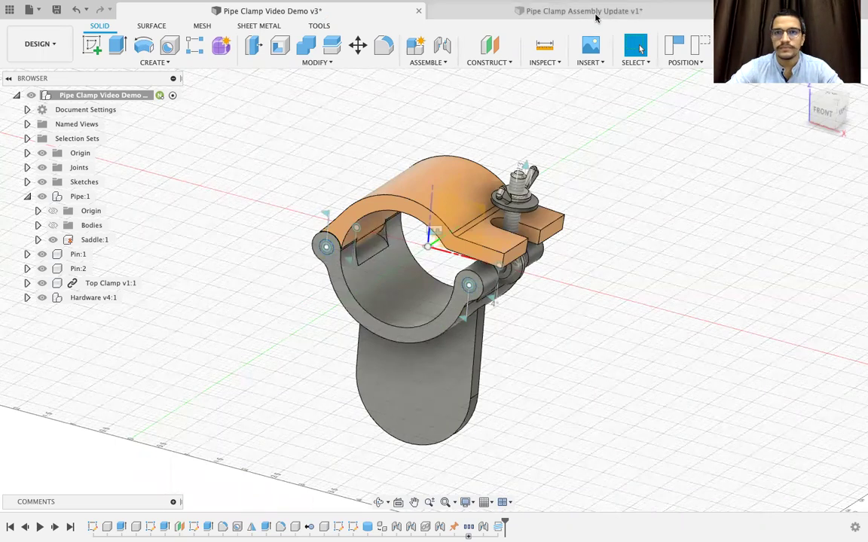
click(595, 12)
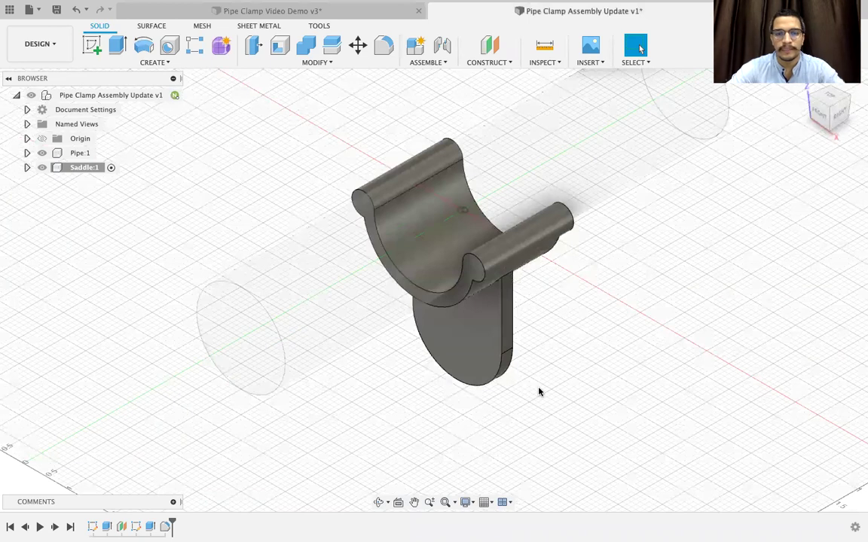
- Start a simple hole on the saddle's front end face and centre it on the right-hand hinge circle
key(h)
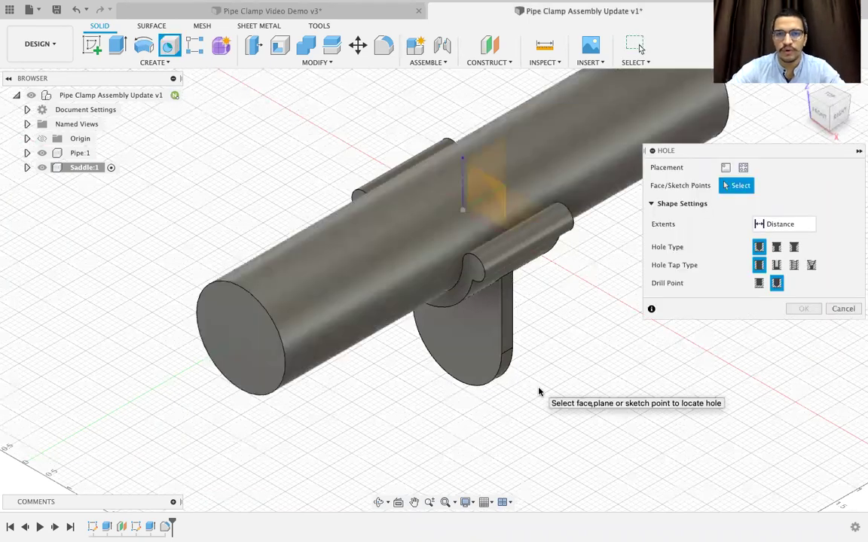
click(466, 282)
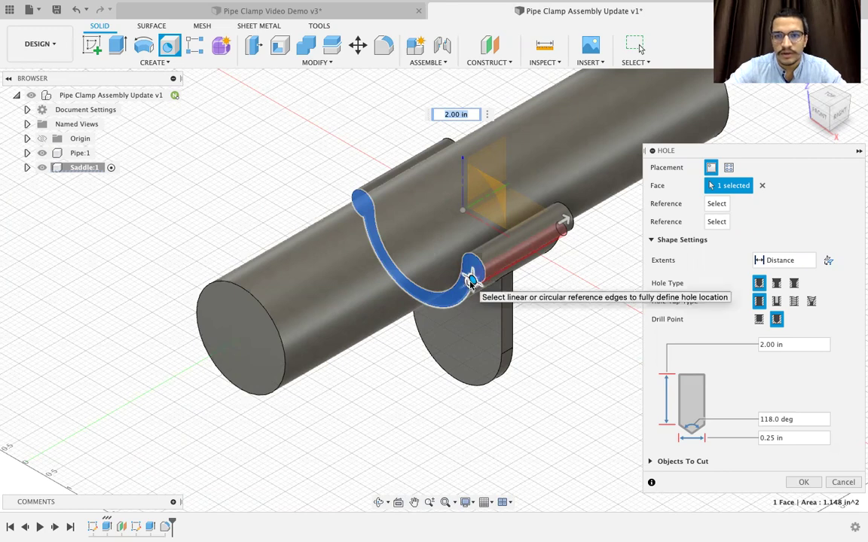
mouse_move(471, 283)
mouse_down()
mouse_move(468, 270)
mouse_move(512, 290)
mouse_move(484, 335)
mouse_move(473, 331)
mouse_move(467, 280)
mouse_up()
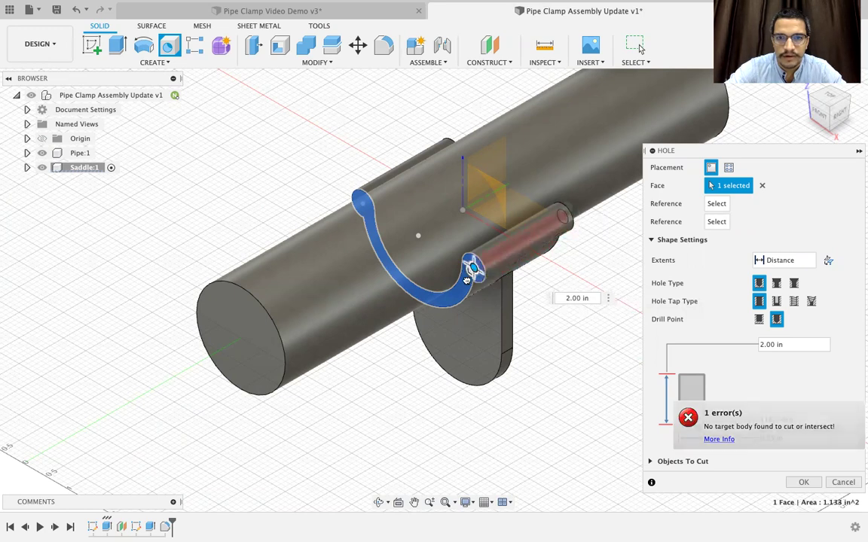
scroll(467, 280, up, 4)
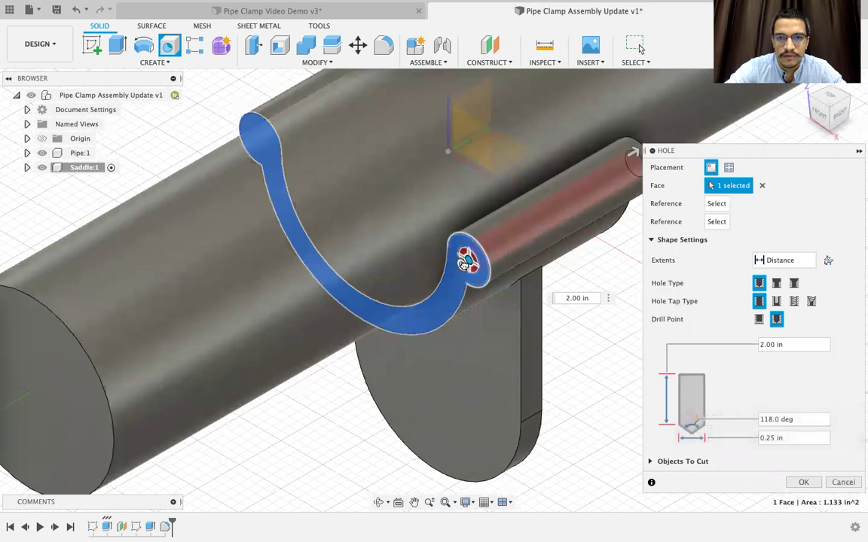
drag(453, 285, 468, 263)
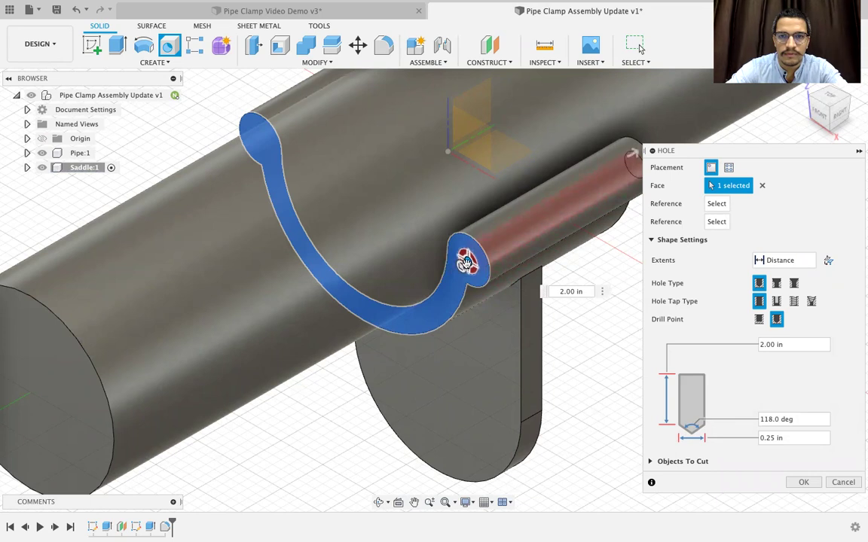
drag(470, 282, 466, 259)
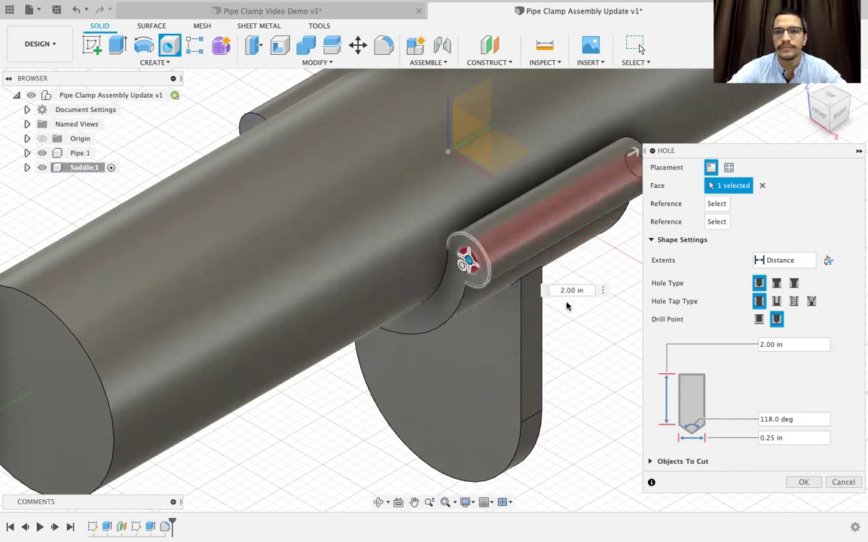
scroll(547, 329, down, 3)
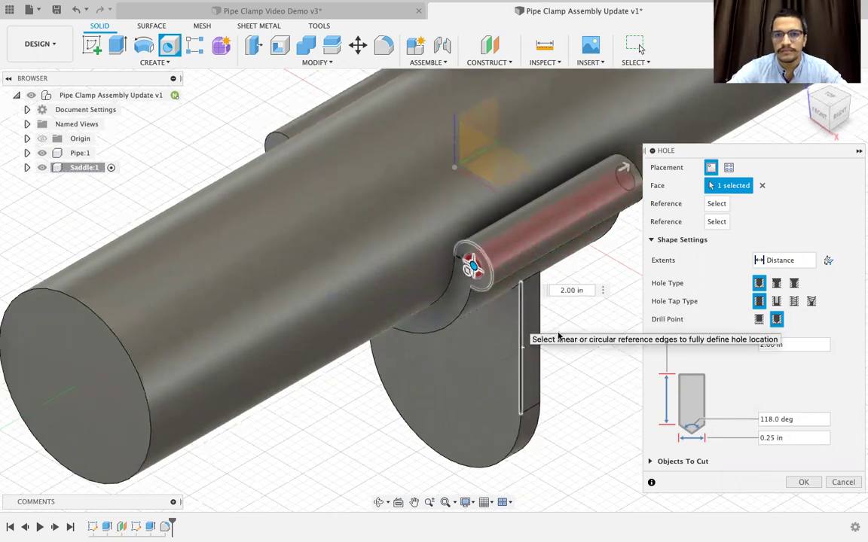
middle_drag(562, 341, 411, 315)
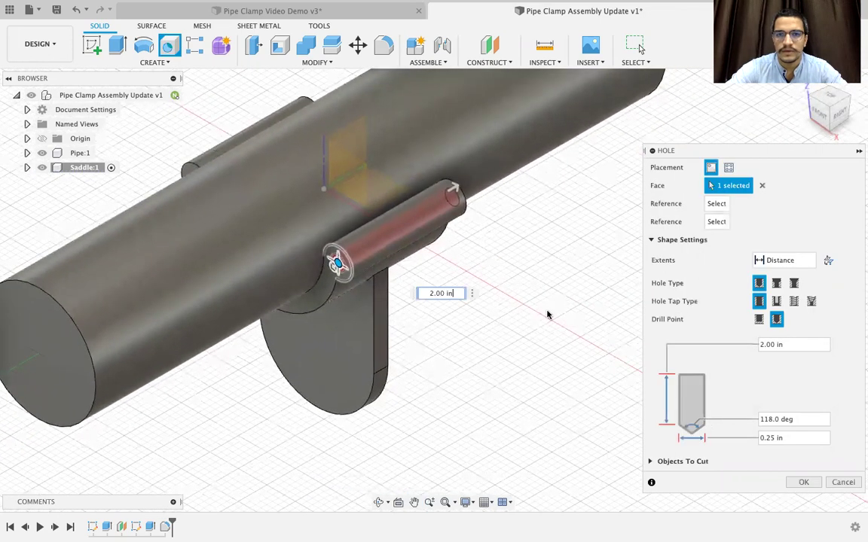
- Try the All extent for the saddle's hinge hole and return the extent to Distance
drag(777, 152, 763, 125)
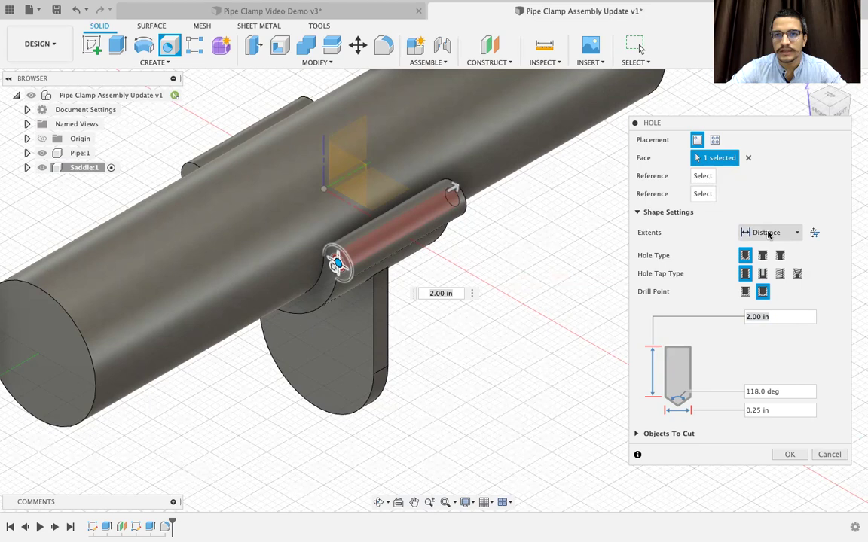
click(768, 233)
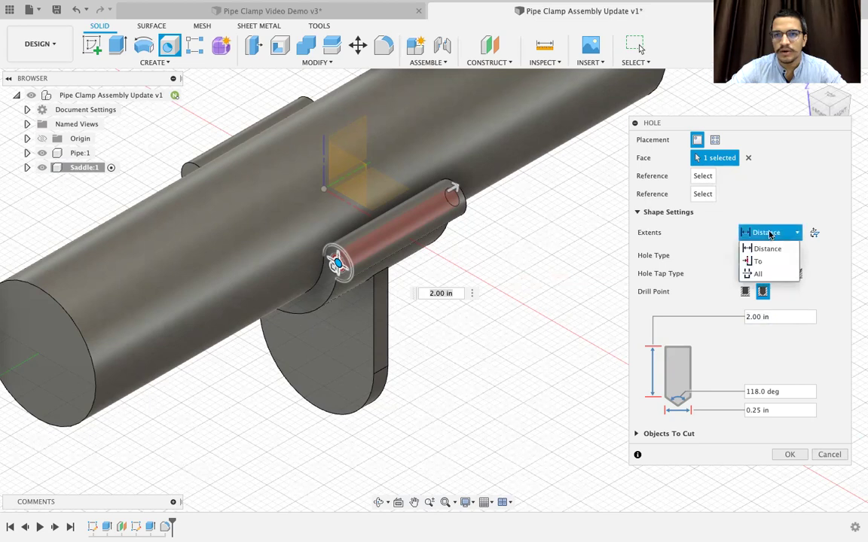
click(769, 274)
click(768, 232)
click(764, 248)
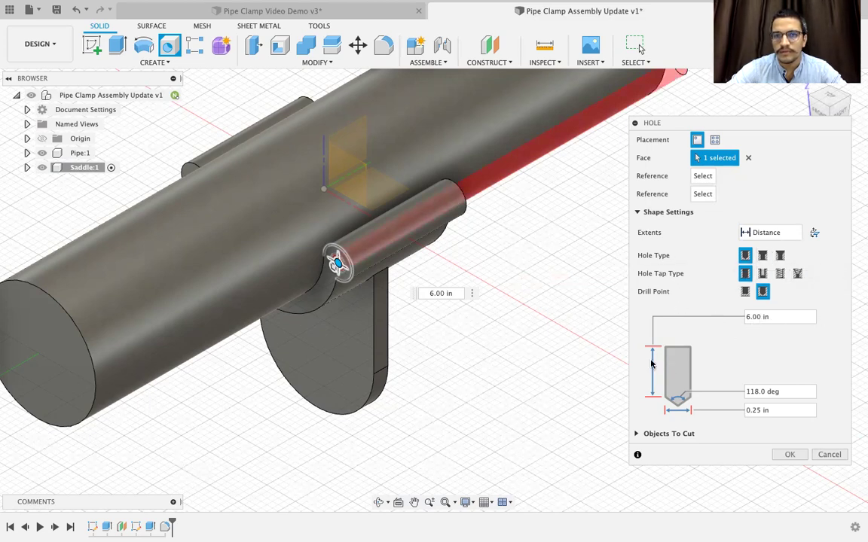
click(768, 232)
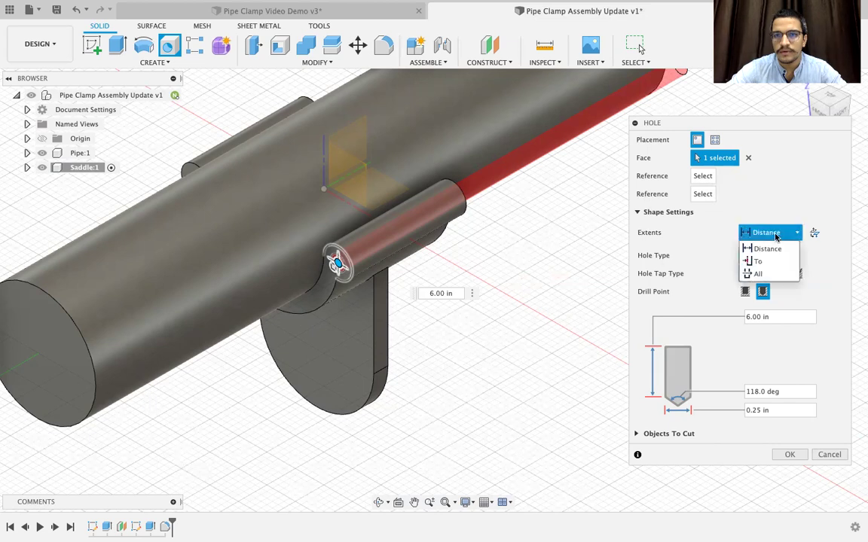
click(762, 273)
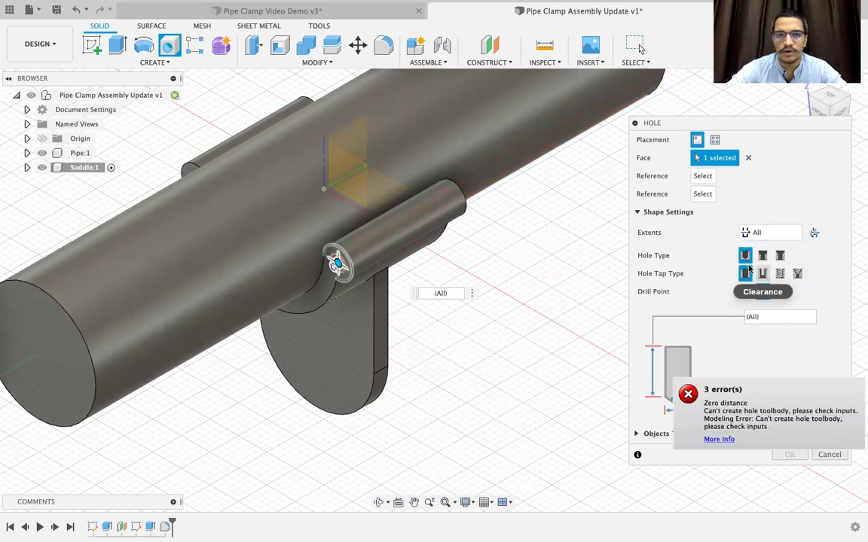
click(687, 396)
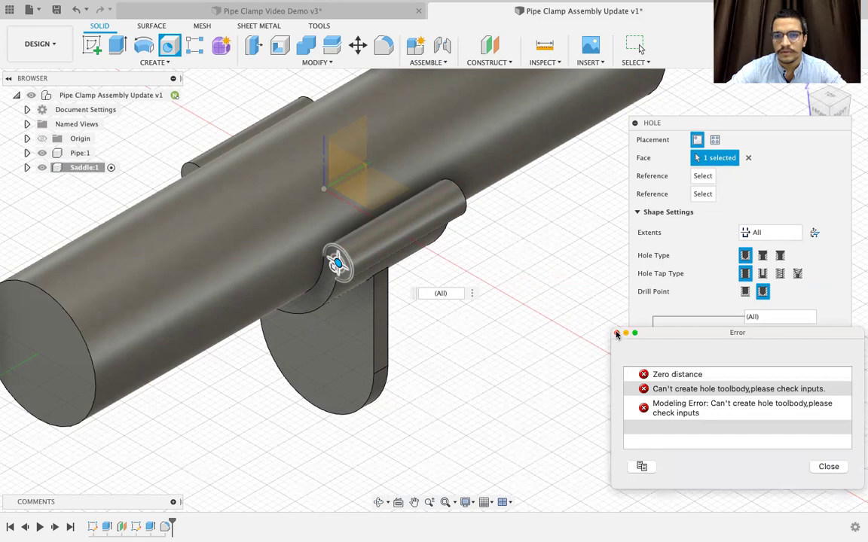
click(616, 333)
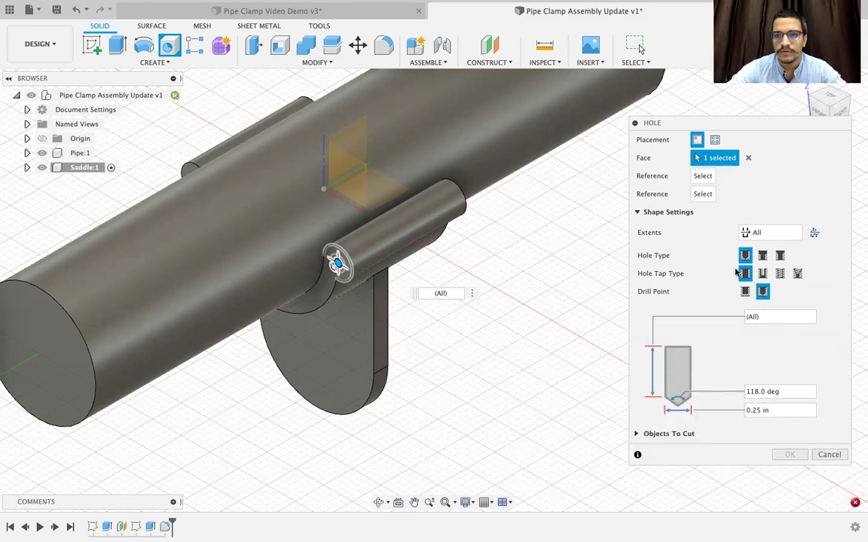
click(772, 235)
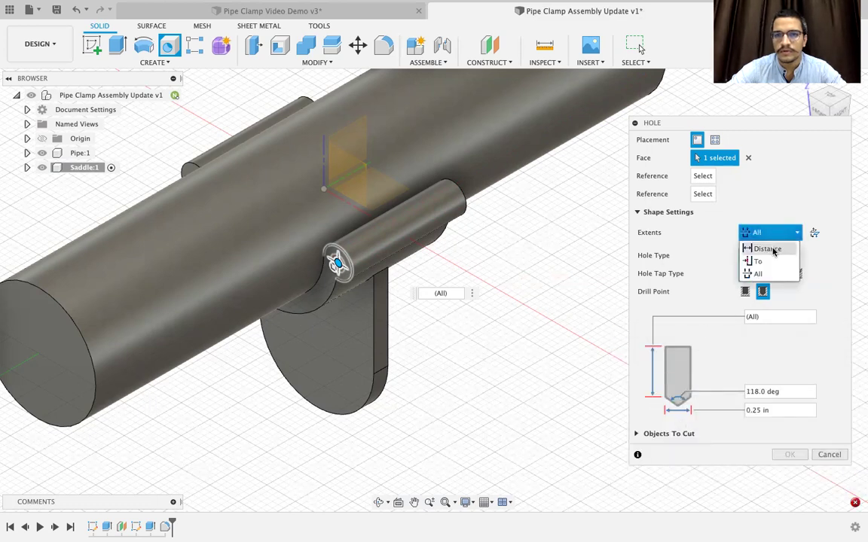
click(767, 250)
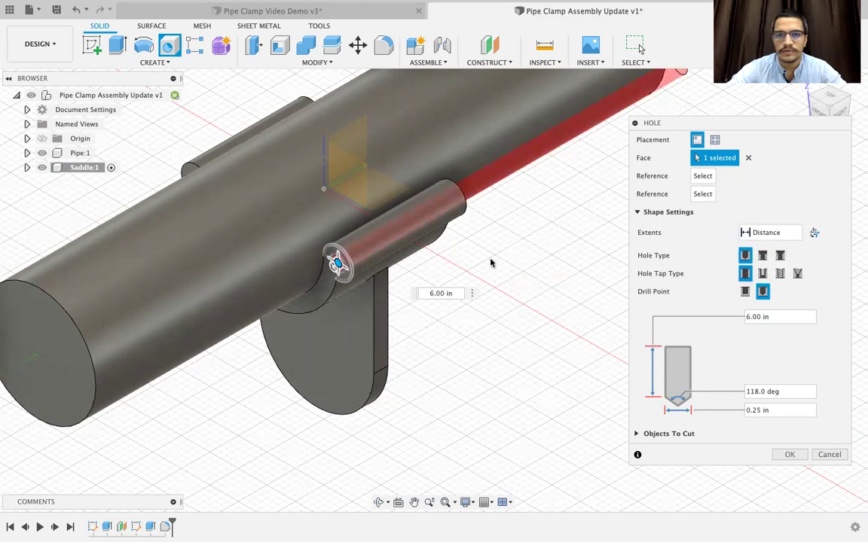
- Set the hole depth to 2 in and create the hole through the saddle's right-hand hinge
click(433, 294)
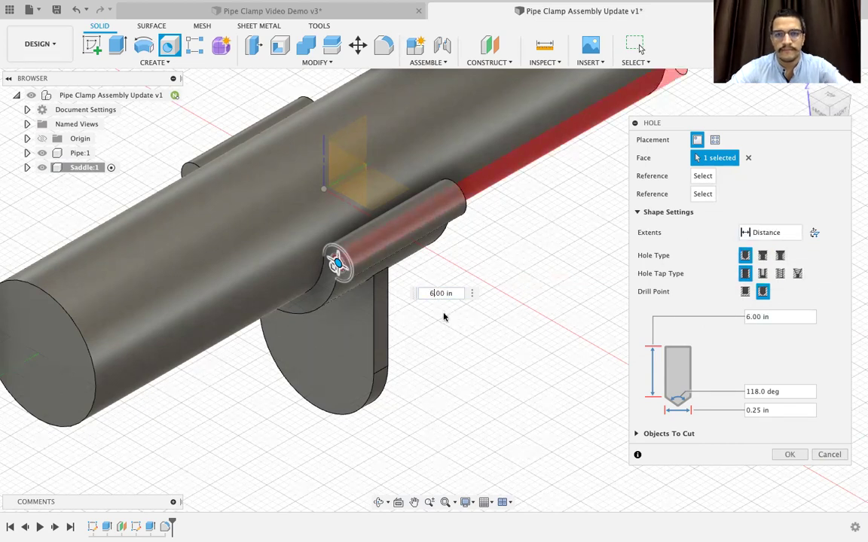
key(BackSpace)
text(2)
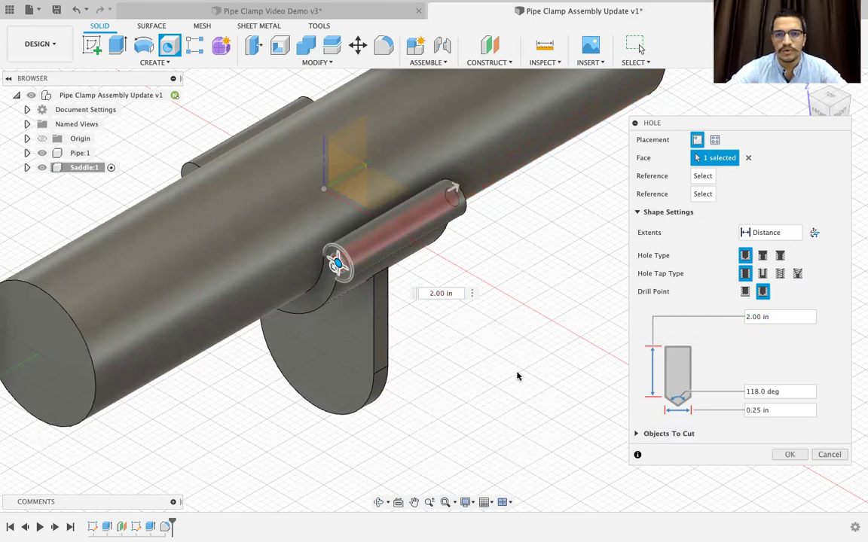
click(784, 456)
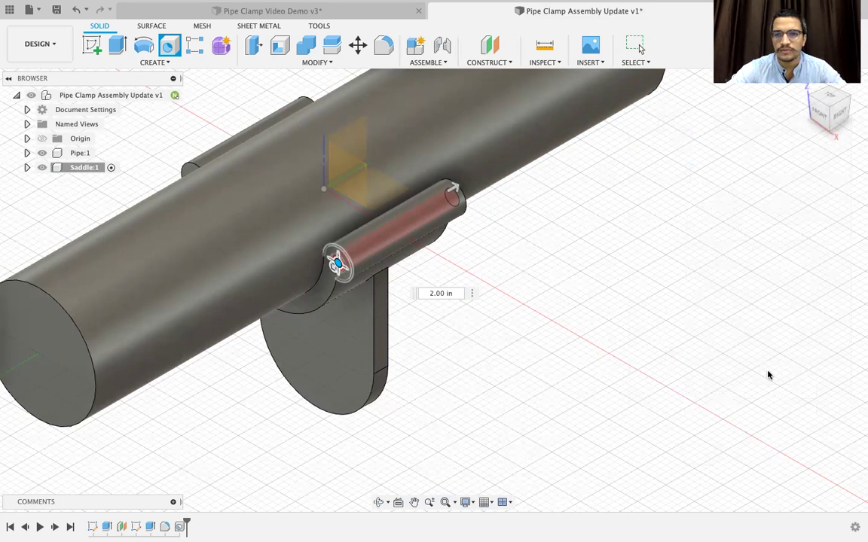
click(379, 502)
drag(392, 264, 360, 256)
key(Escape)
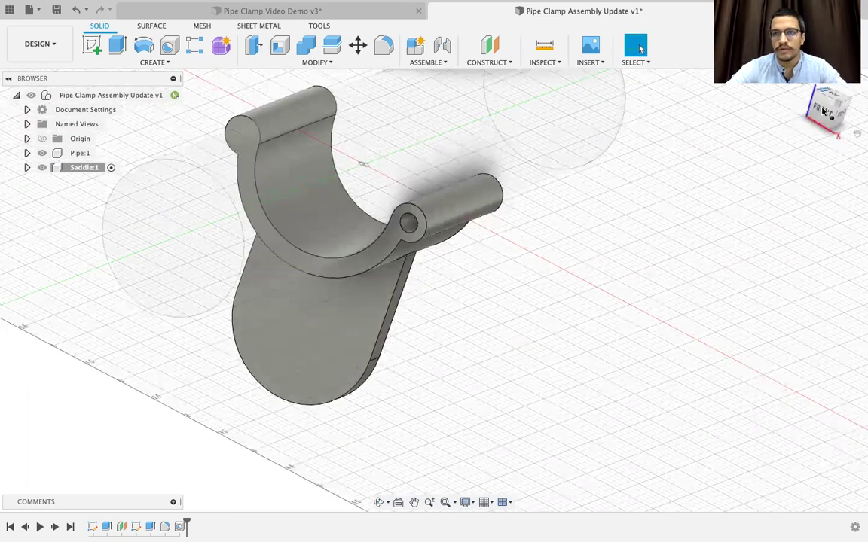
click(803, 81)
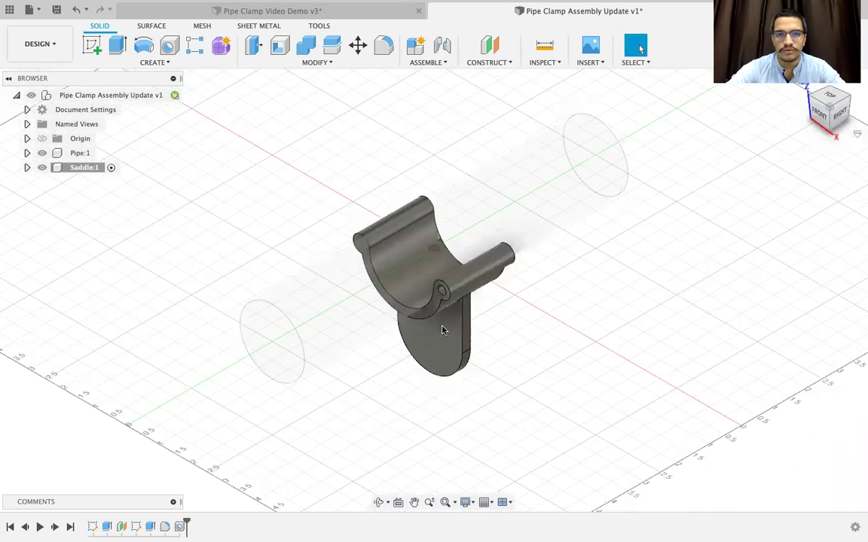
- Mirror the hinge hole's inner face across the vertical origin plane midway between the hinges onto the opposite hinge
scroll(442, 329, up, 2)
scroll(442, 329, up, 3)
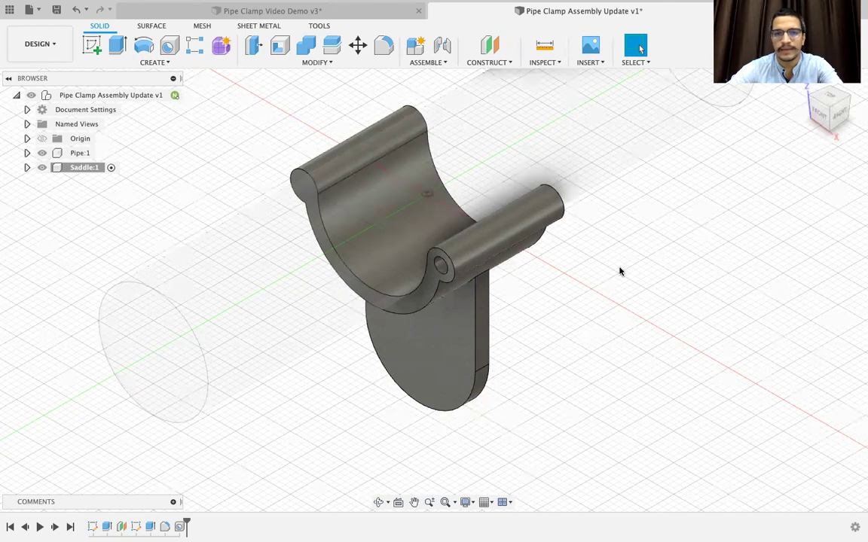
key(s)
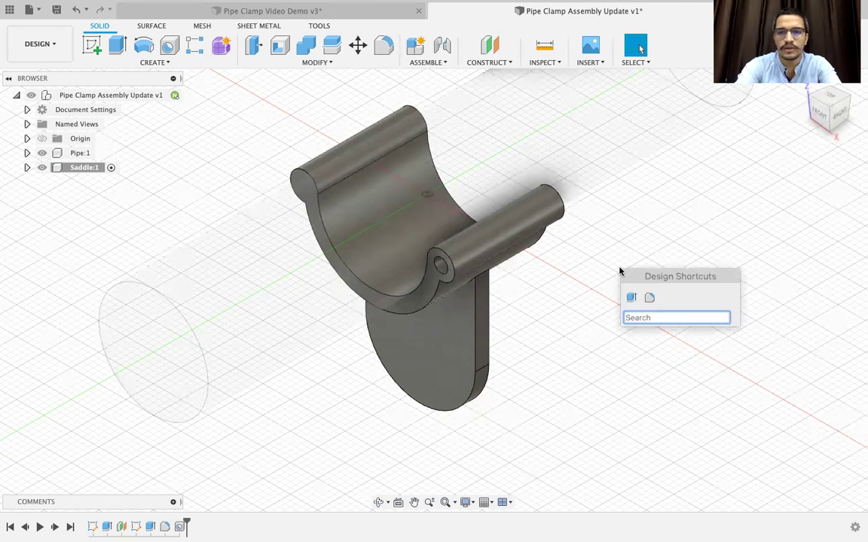
text(mir)
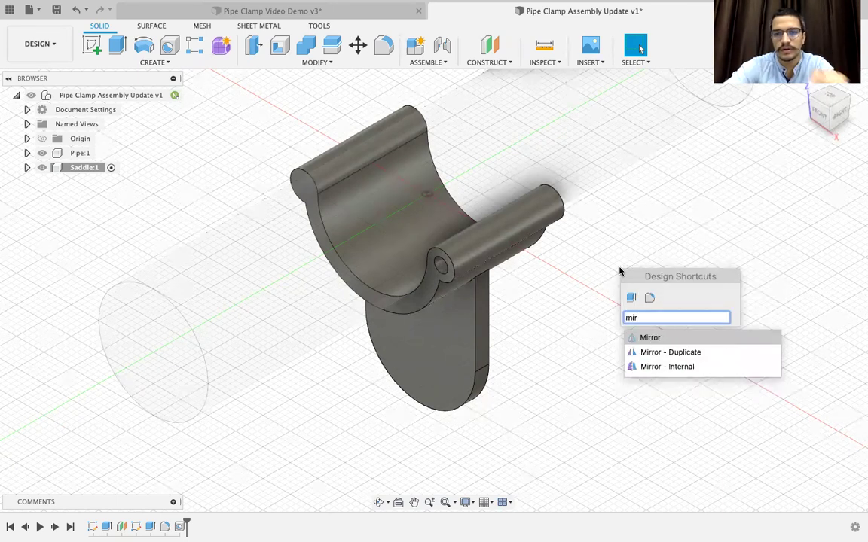
click(652, 338)
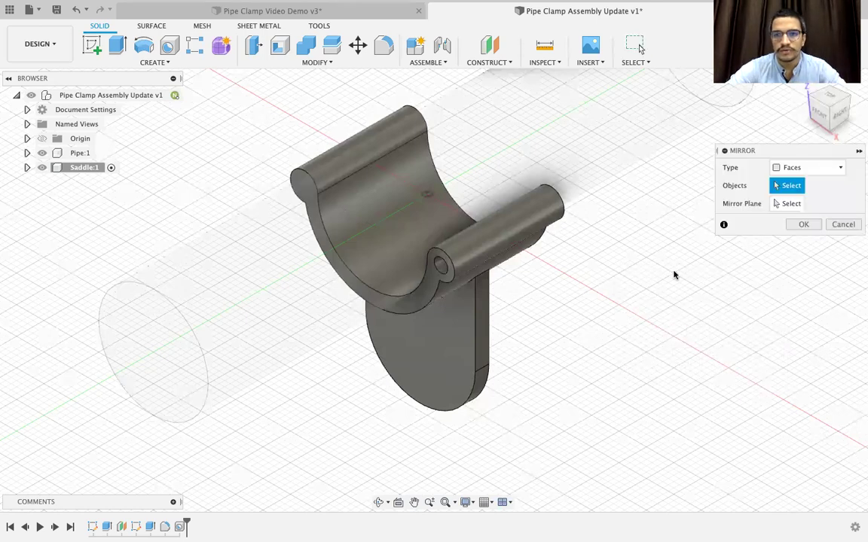
click(443, 273)
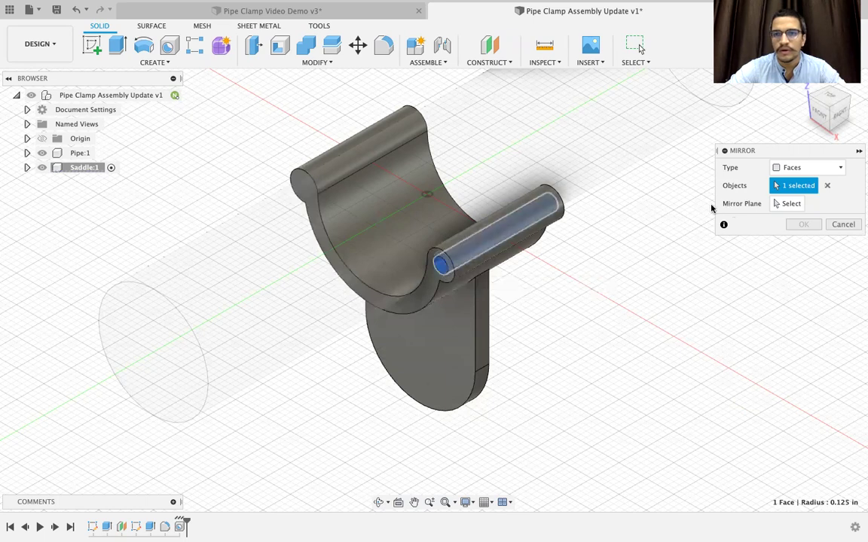
click(790, 204)
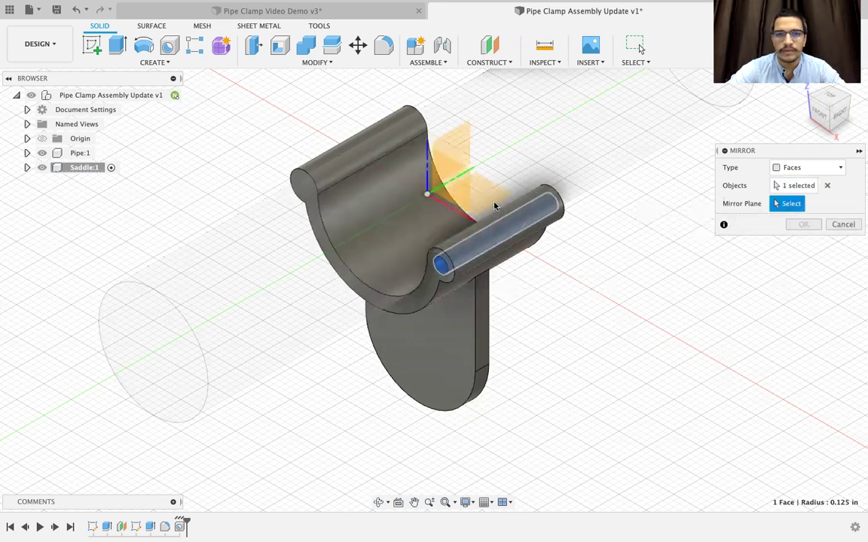
click(452, 154)
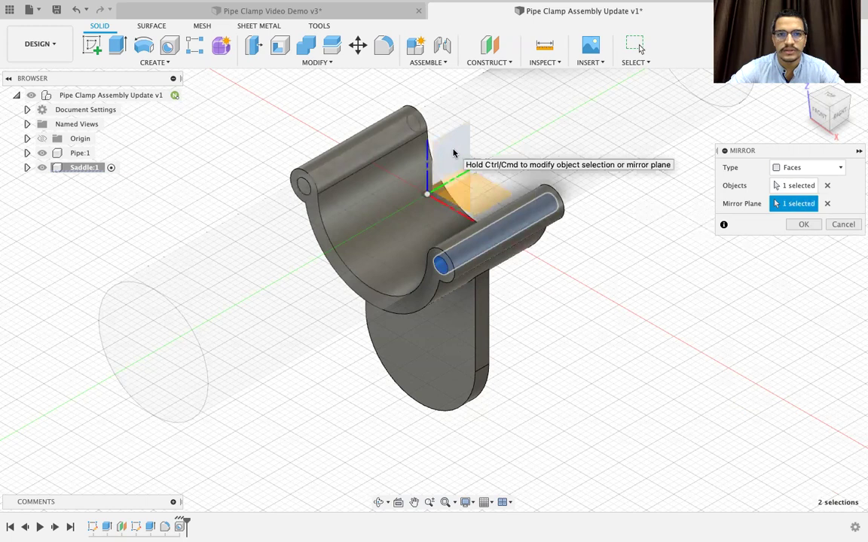
click(795, 224)
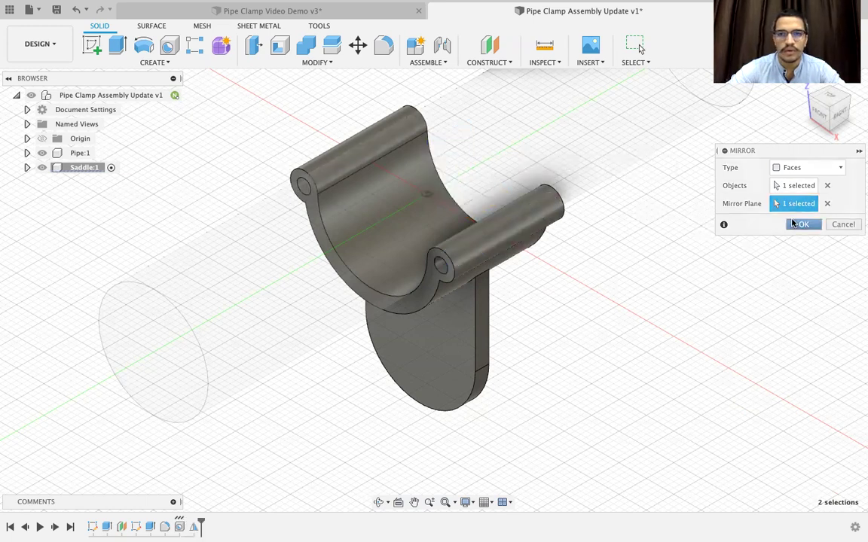
- Examine the saddle's two hinge holes and the finished clamp in the Pipe Clamp Video Demo design, and return to the Pipe Clamp Assembly Update design
click(382, 508)
drag(337, 319, 319, 316)
key(Escape)
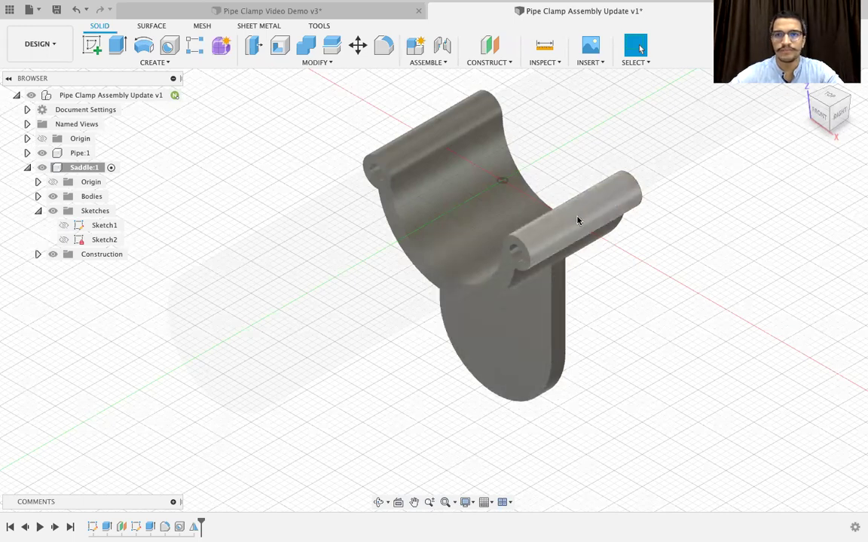
click(294, 15)
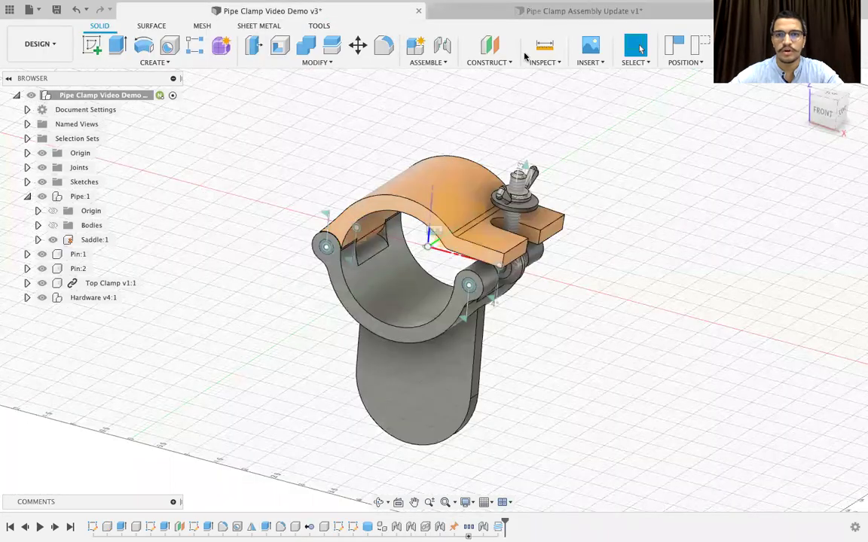
click(530, 12)
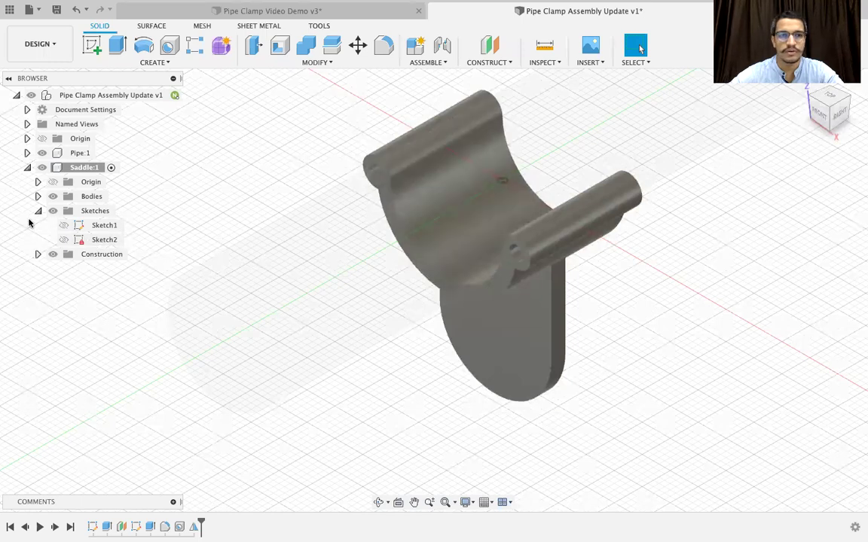
- Show the saddle's Sketch1 and start an extrusion with every region of both small hinge circles as profiles
click(64, 225)
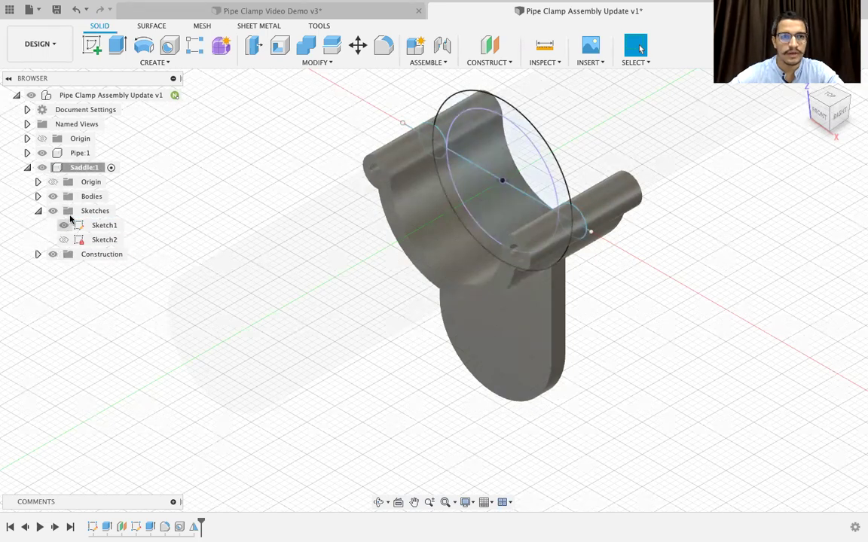
middle_drag(643, 274, 541, 312)
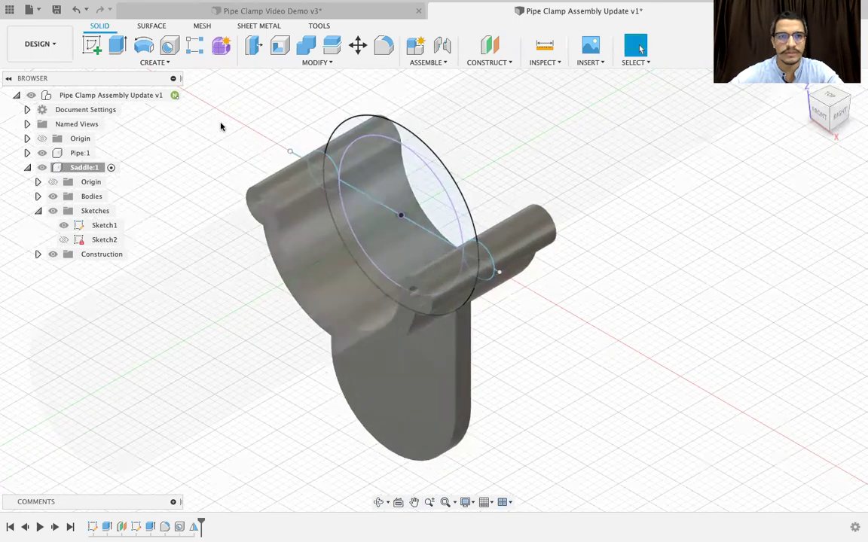
click(117, 45)
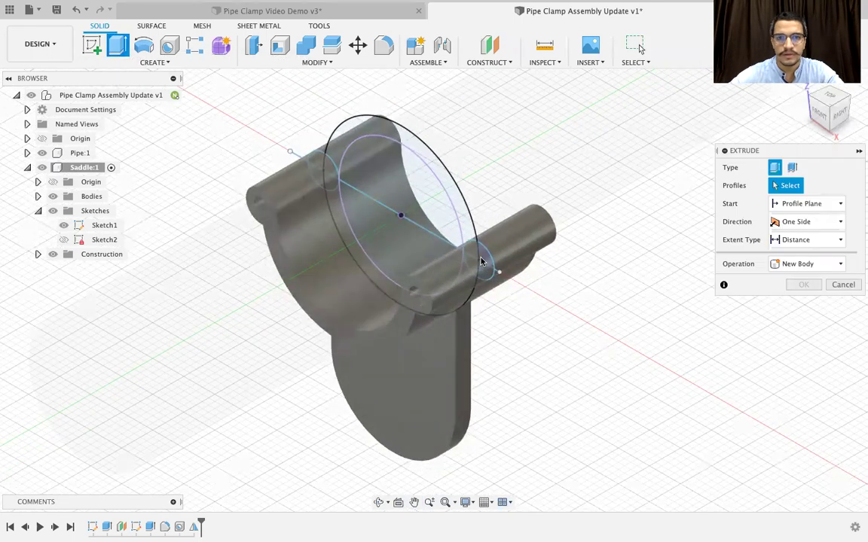
click(480, 260)
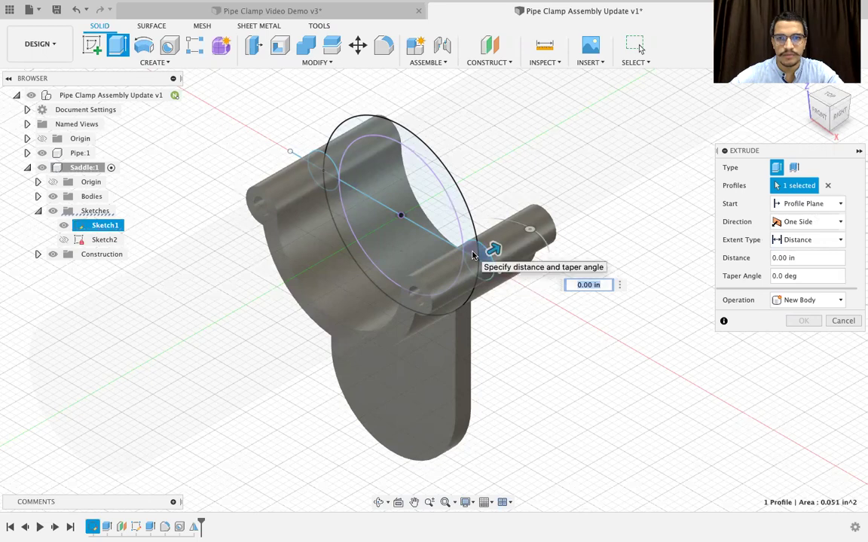
click(471, 265)
click(472, 269)
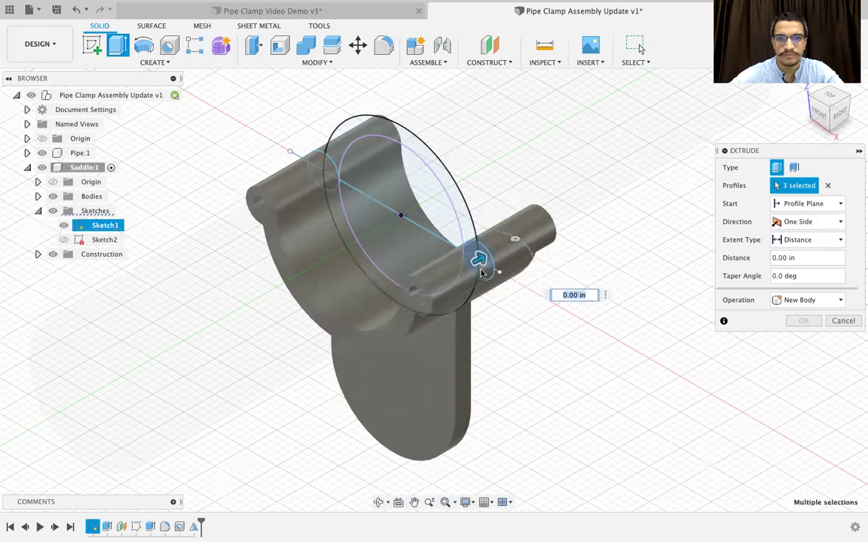
click(485, 272)
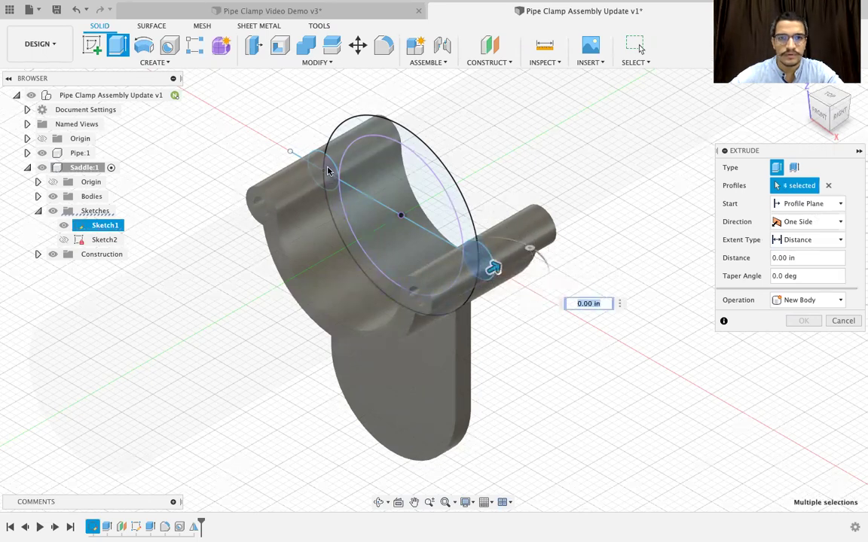
click(328, 172)
click(329, 184)
click(330, 184)
click(326, 177)
- Extrude the hinge circle profiles symmetrically with a distance of 0.5 in per side as a Cut through the middle of both hinges
click(778, 223)
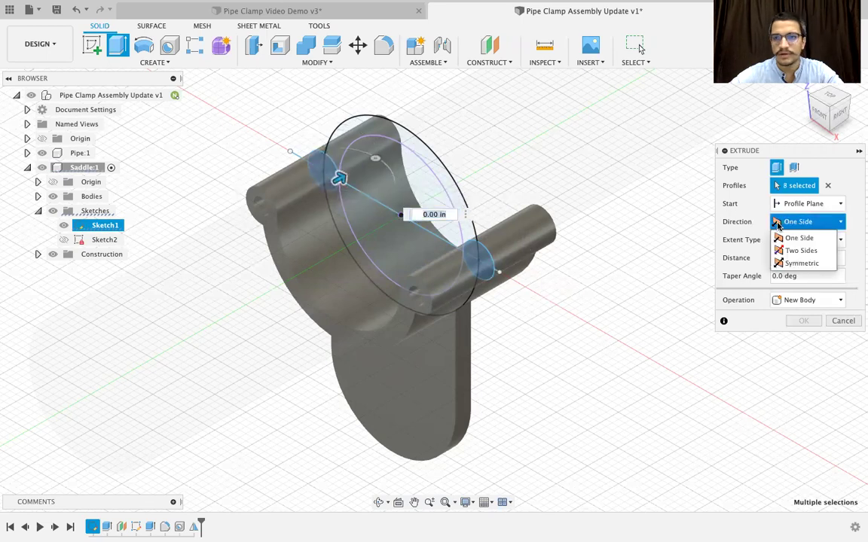
click(801, 262)
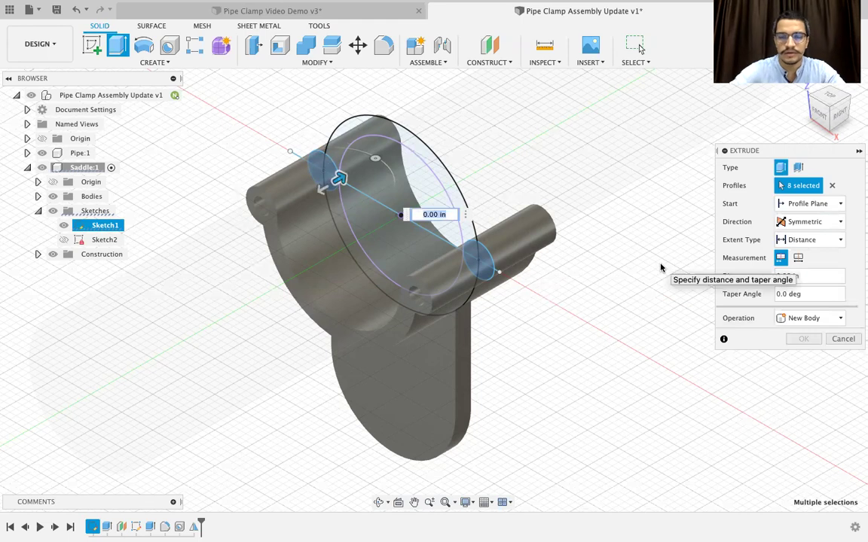
text(0.5)
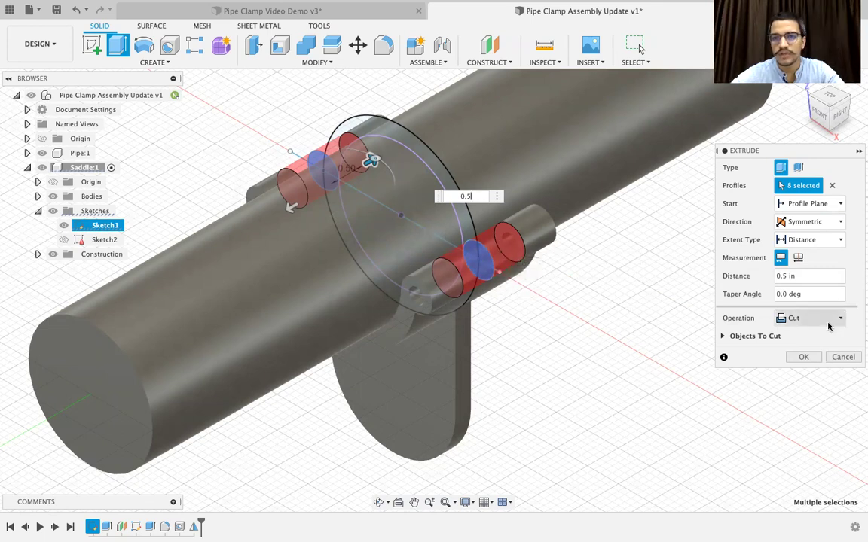
click(803, 357)
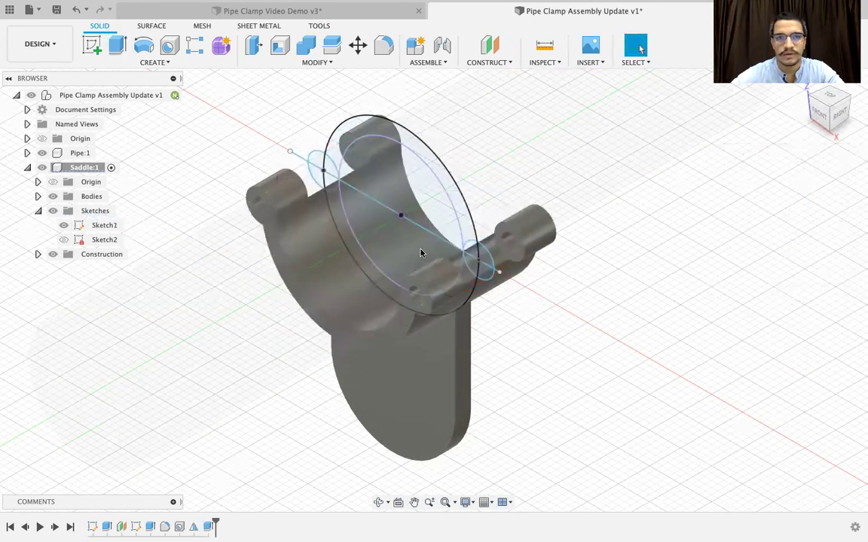
- Hide the saddle's Sketch1 and collapse its list of sketches
click(64, 225)
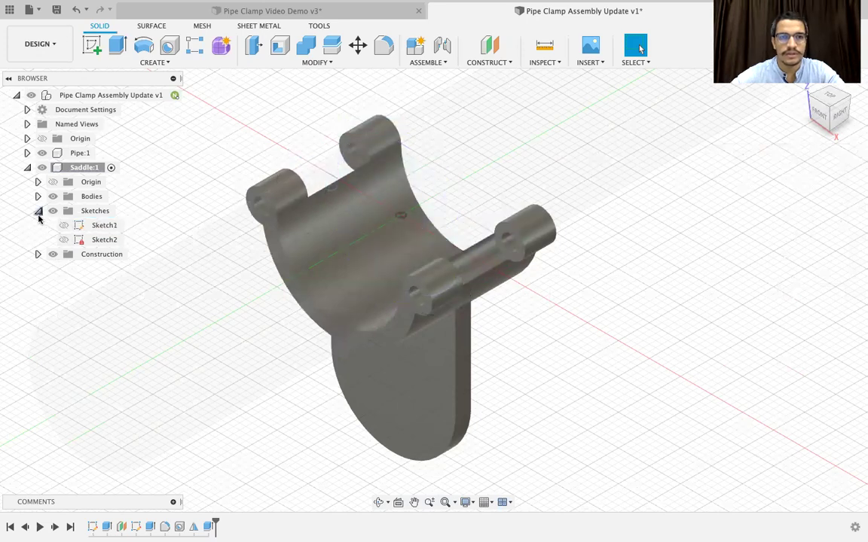
click(38, 211)
middle_drag(546, 319, 616, 312)
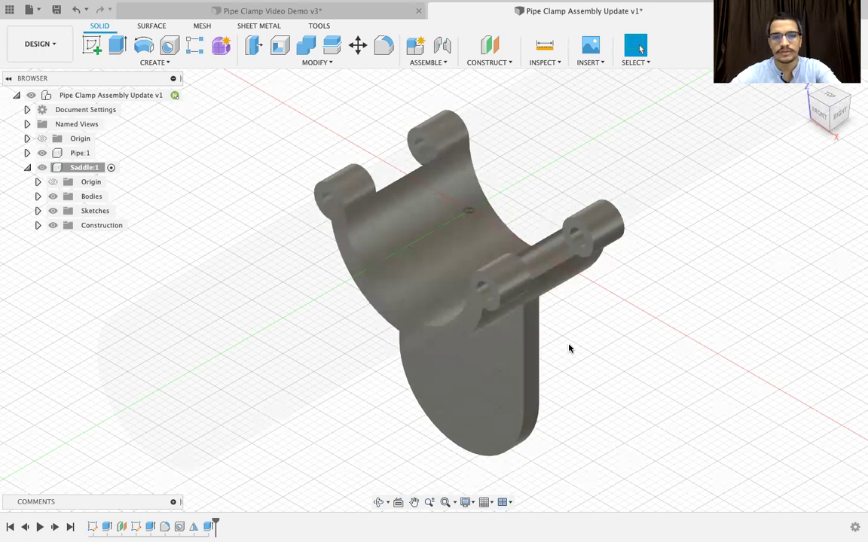
- Fillet six saddle edges: the edge along each central hinge gap and the four seams where the hinge knuckles meet the outer curved surface
key(f)
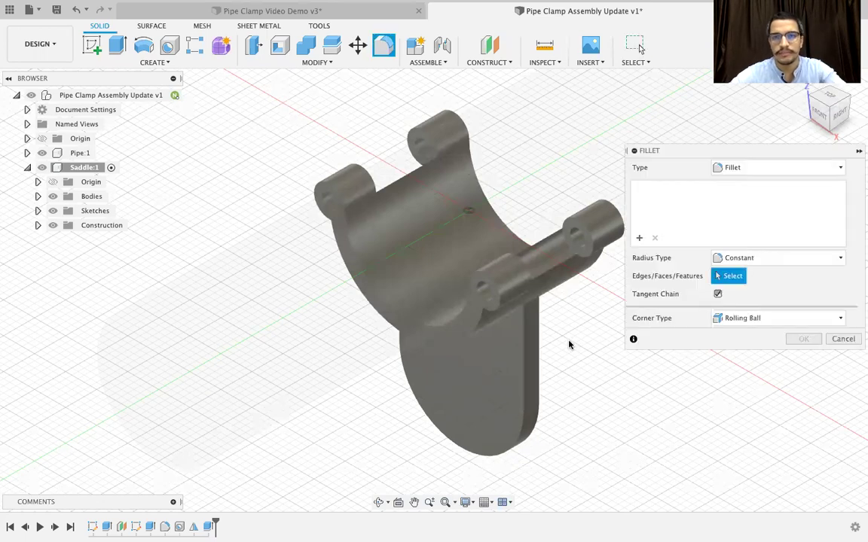
click(558, 263)
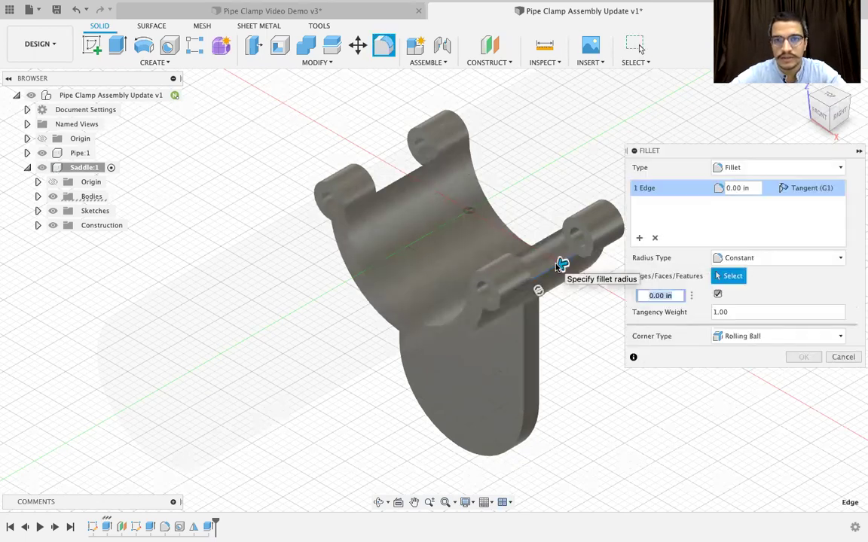
click(397, 181)
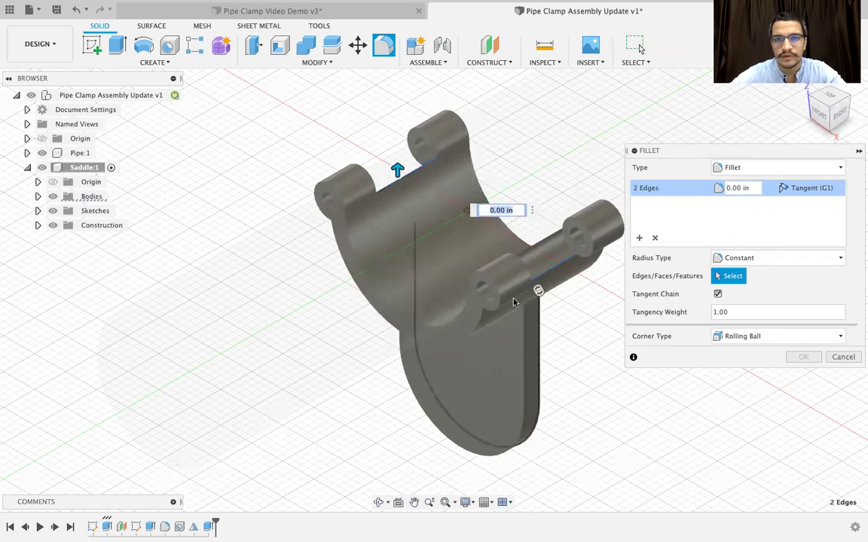
click(381, 502)
drag(594, 343, 529, 311)
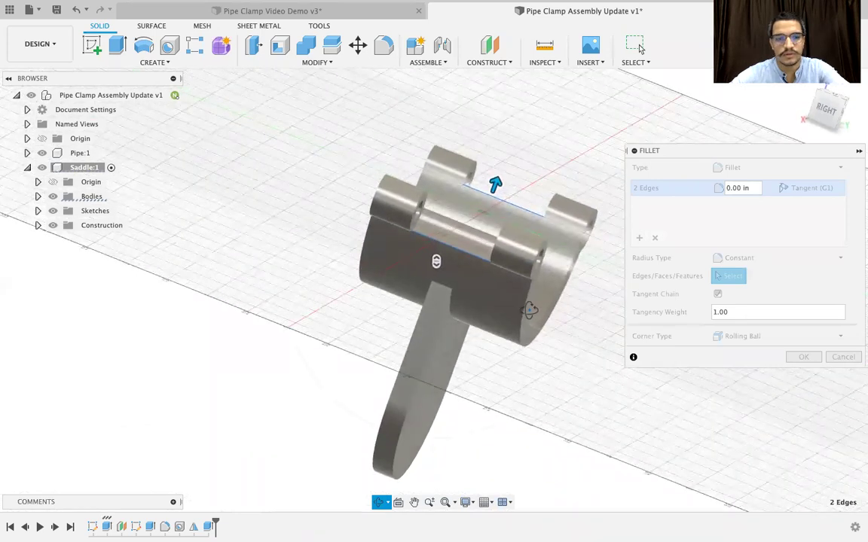
key(Escape)
click(504, 268)
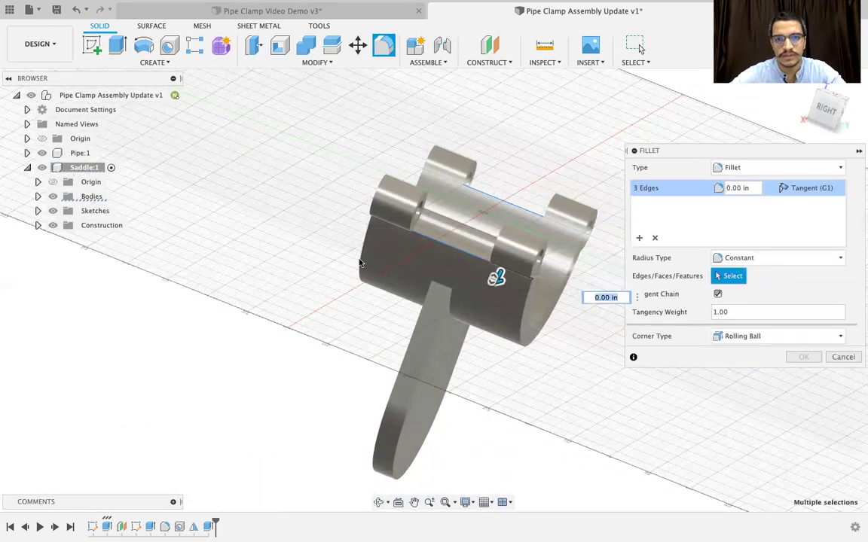
click(381, 220)
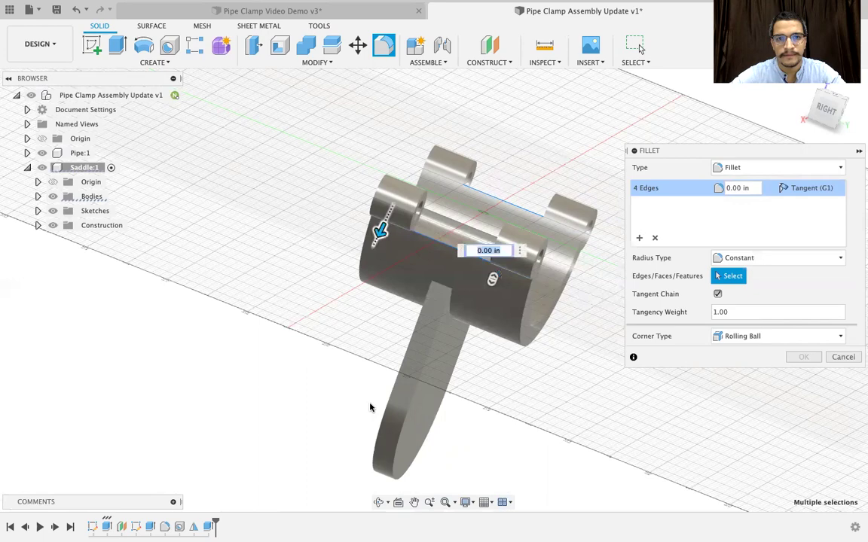
click(381, 502)
drag(482, 361, 537, 258)
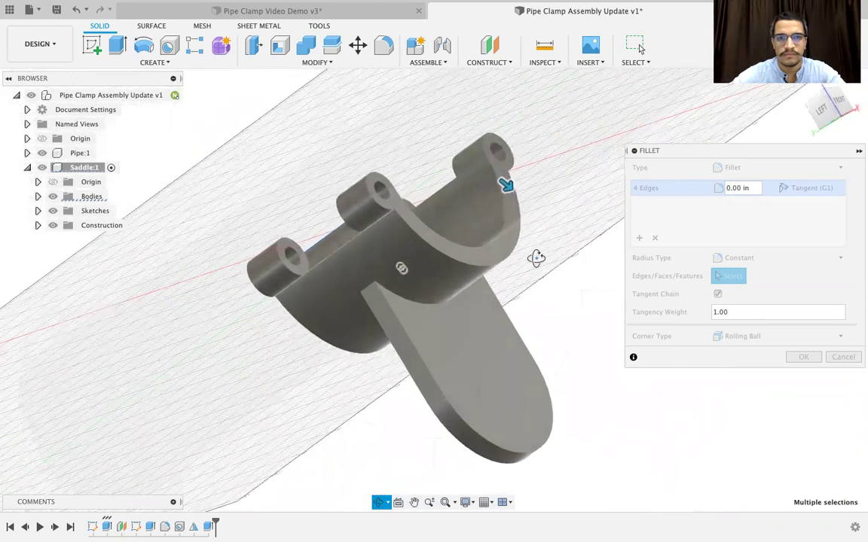
key(Escape)
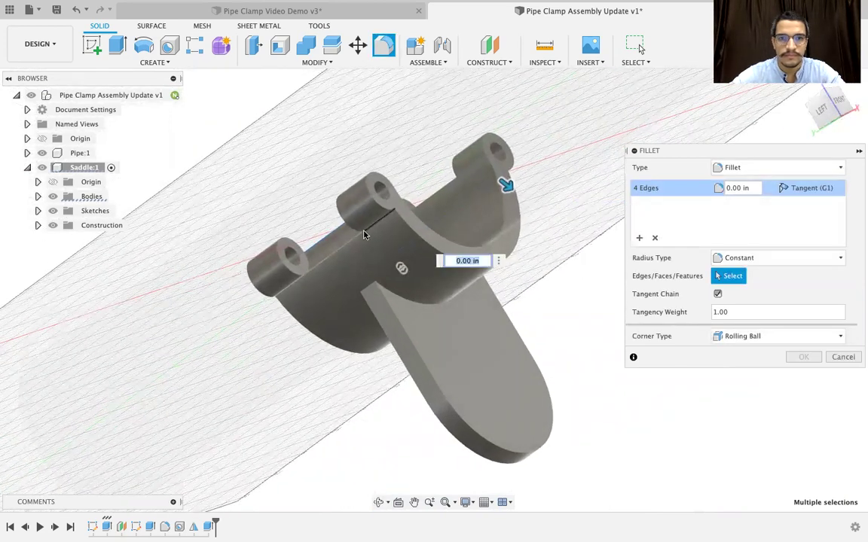
click(364, 235)
click(290, 288)
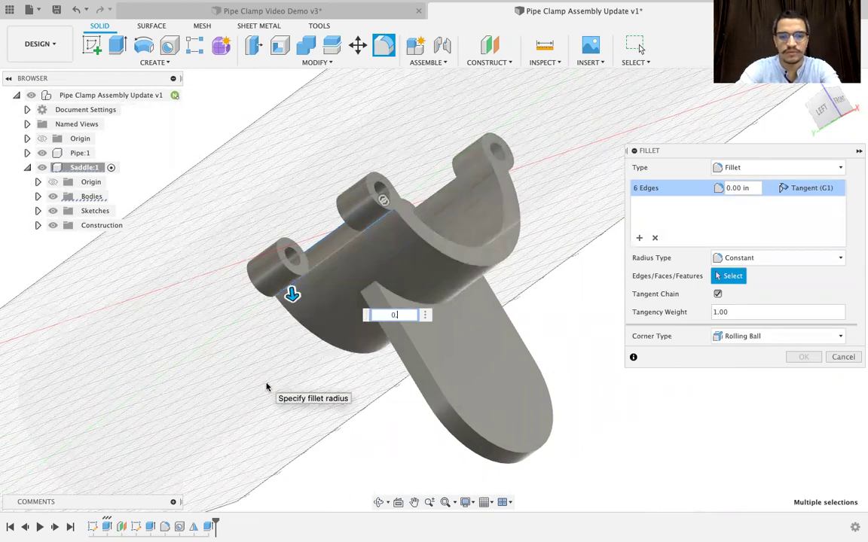
click(797, 359)
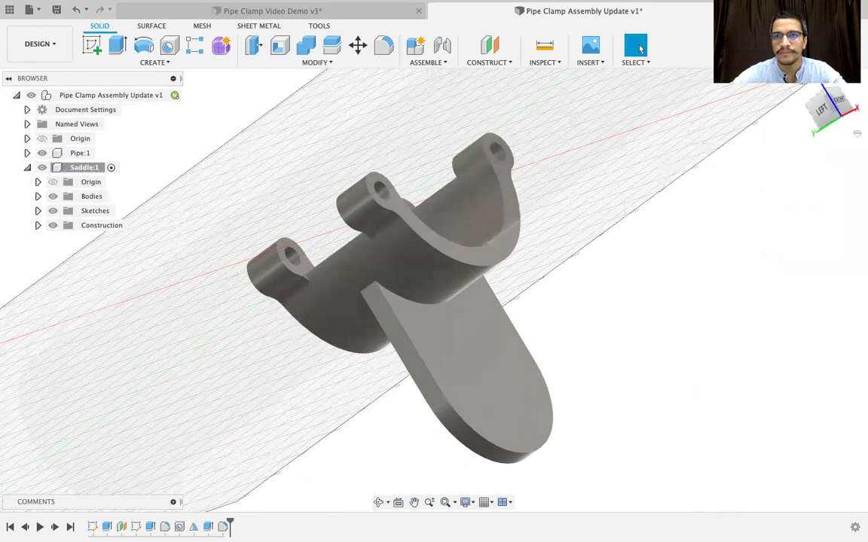
- Activate the top-level assembly and create a standard internal component named Pin inside it, made active
click(804, 78)
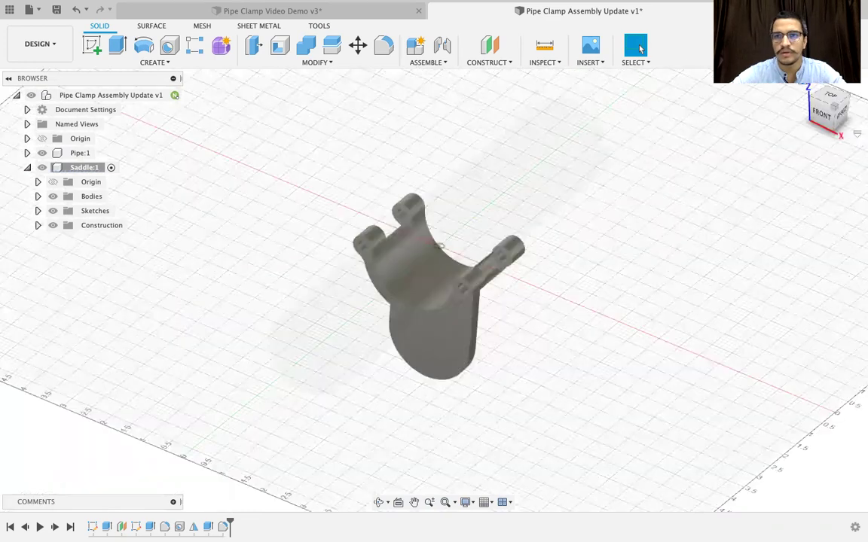
scroll(473, 265, up, 5)
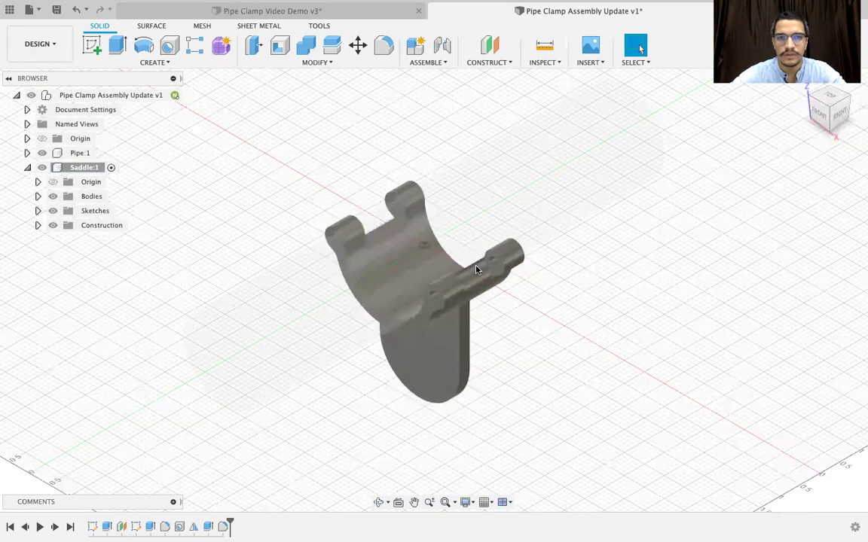
scroll(553, 198, down, 1)
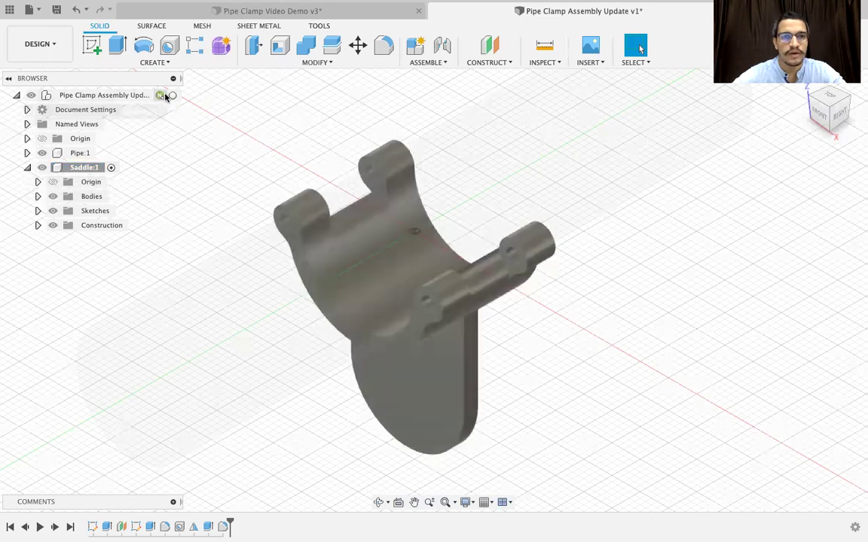
click(172, 96)
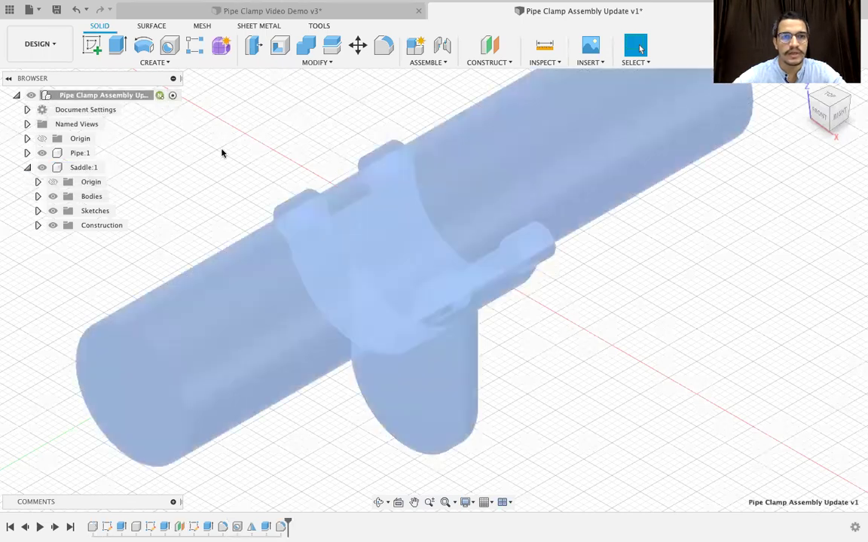
click(444, 63)
click(441, 77)
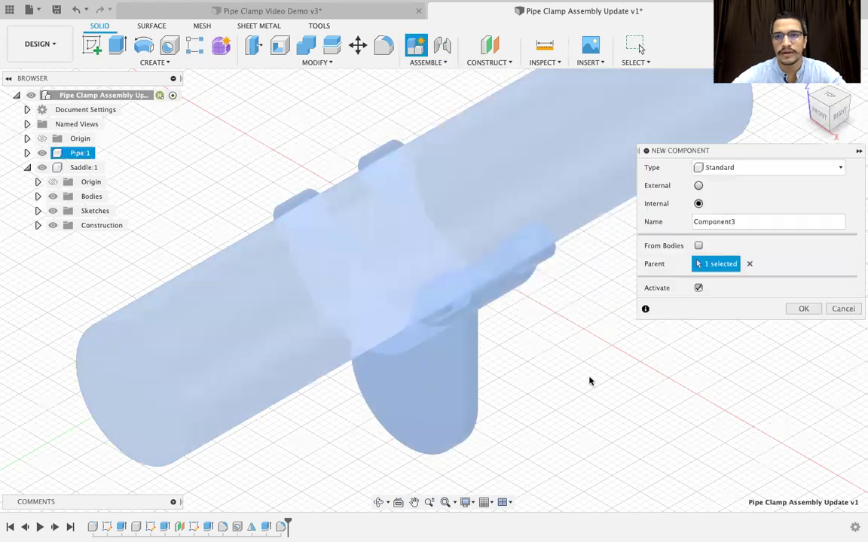
drag(740, 224, 692, 228)
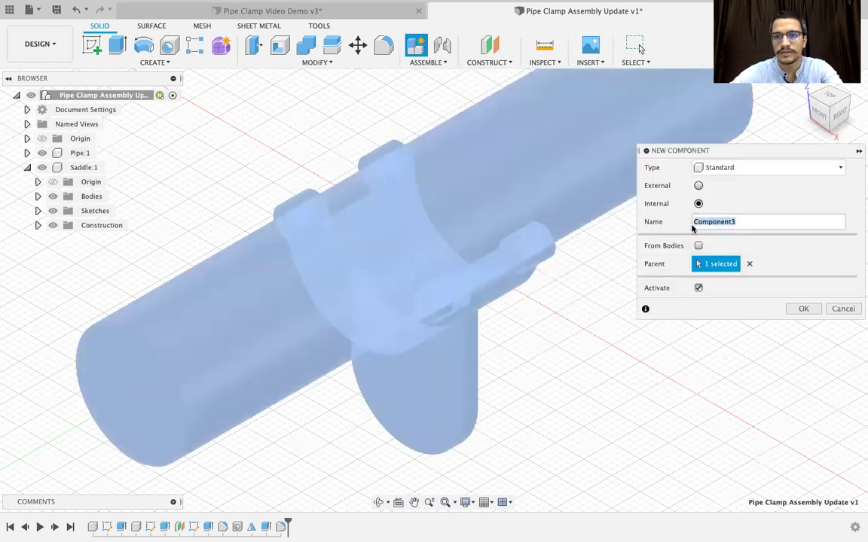
text(Pin)
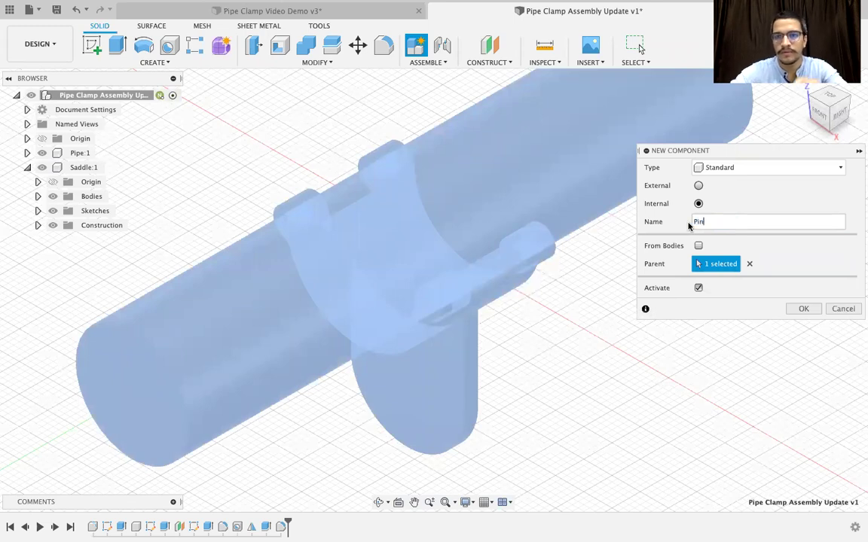
click(802, 309)
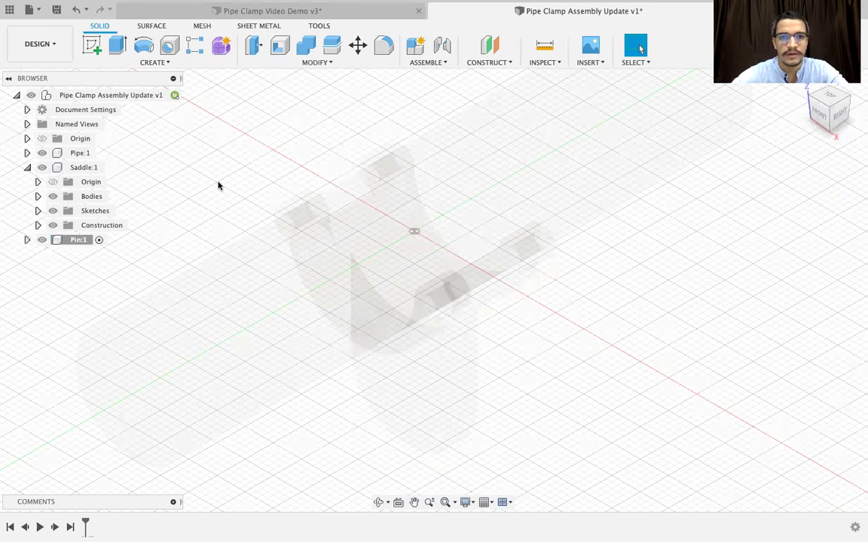
- Create a cylinder of 0.25 in diameter and 2 in height as a new body, placed on the vertical XZ plane near the saddle hinge
click(154, 62)
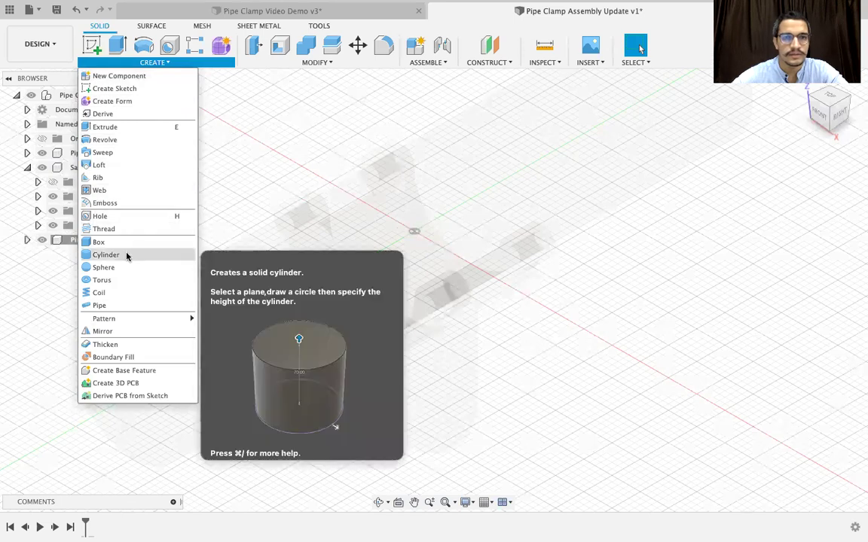
click(125, 254)
scroll(424, 307, up, 5)
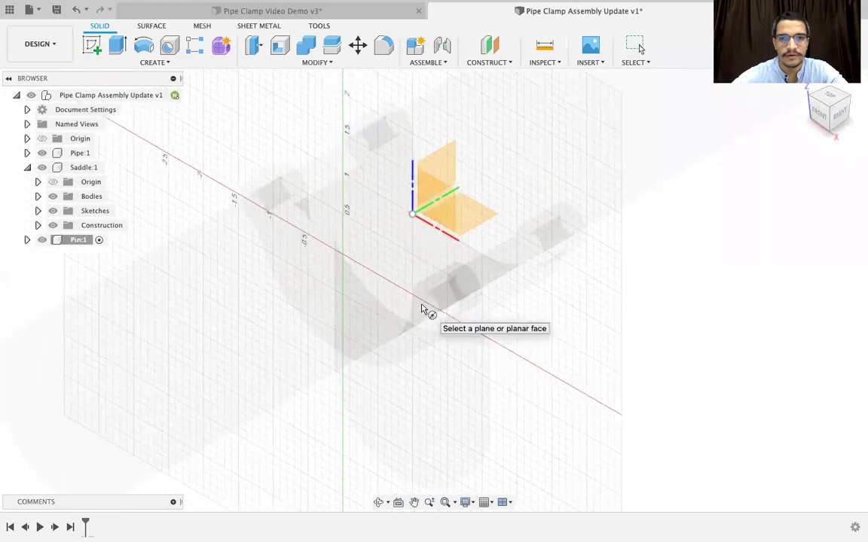
scroll(427, 303, up, 1)
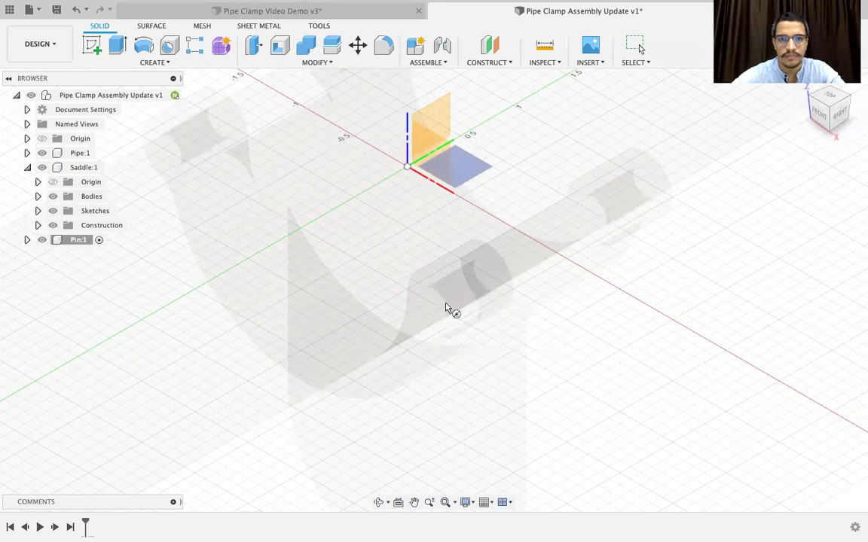
click(440, 169)
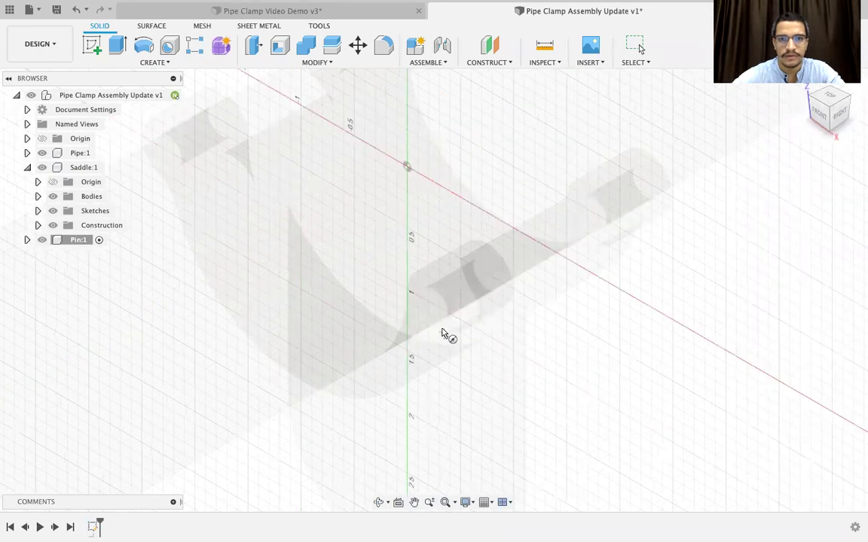
click(432, 304)
text(0.25)
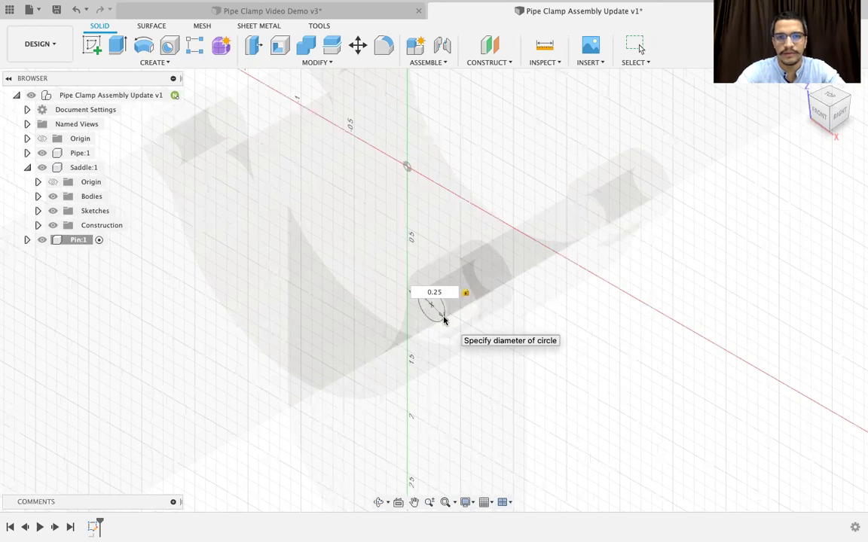
key(Return)
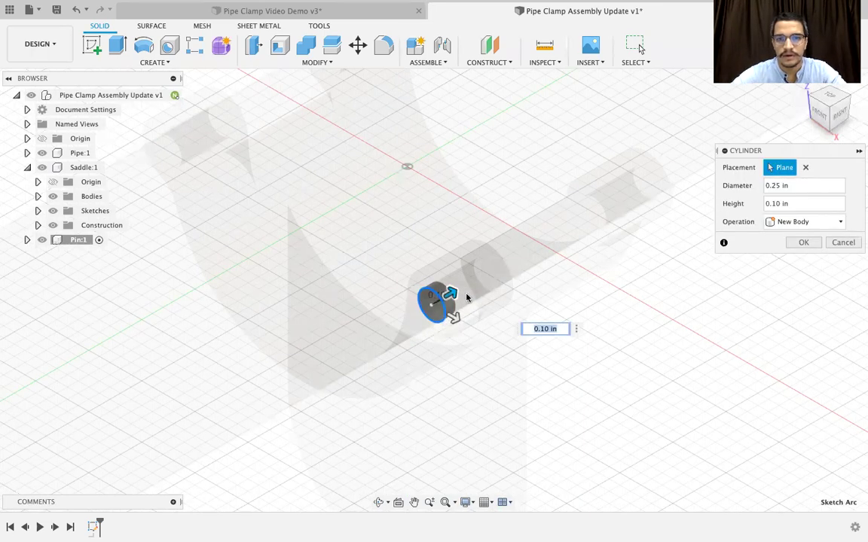
drag(452, 293, 645, 231)
text(2)
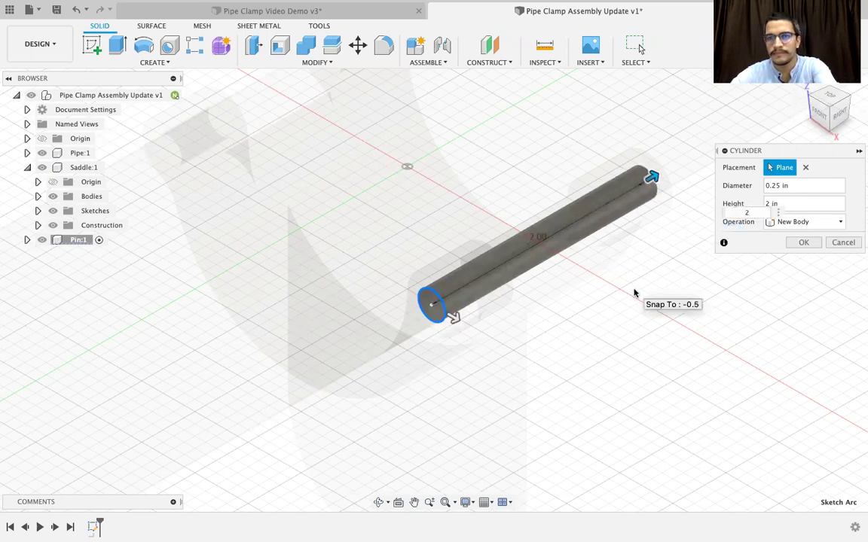
click(802, 243)
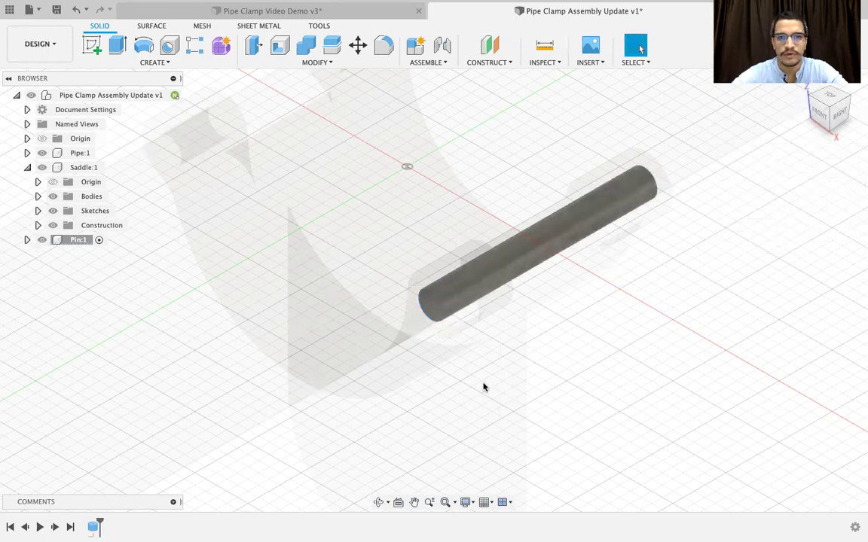
- Collapse the Saddle component, leave Pin as the active component and move the pin out of the hinge into open space beside the saddle
scroll(483, 387, down, 4)
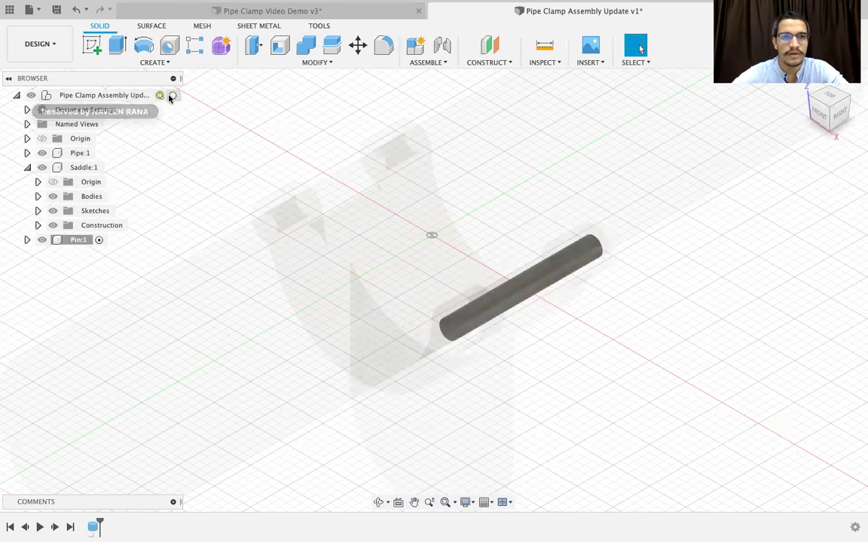
click(171, 96)
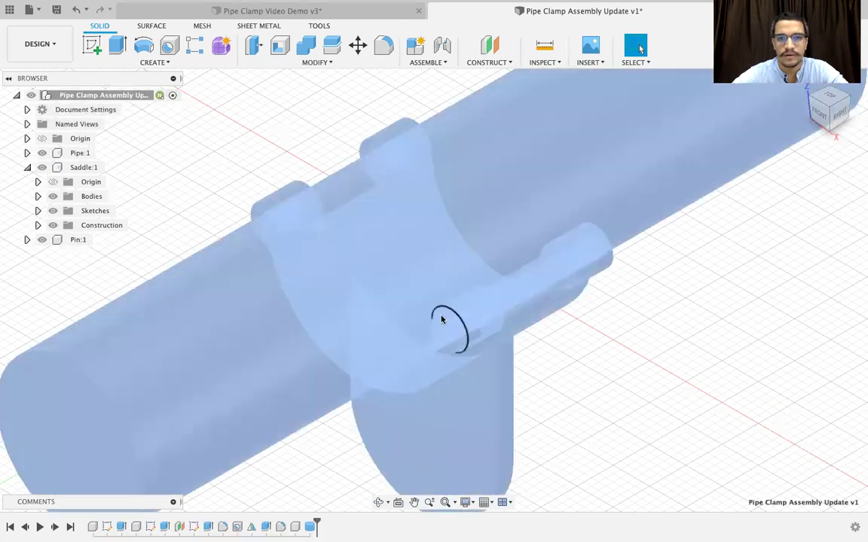
click(27, 168)
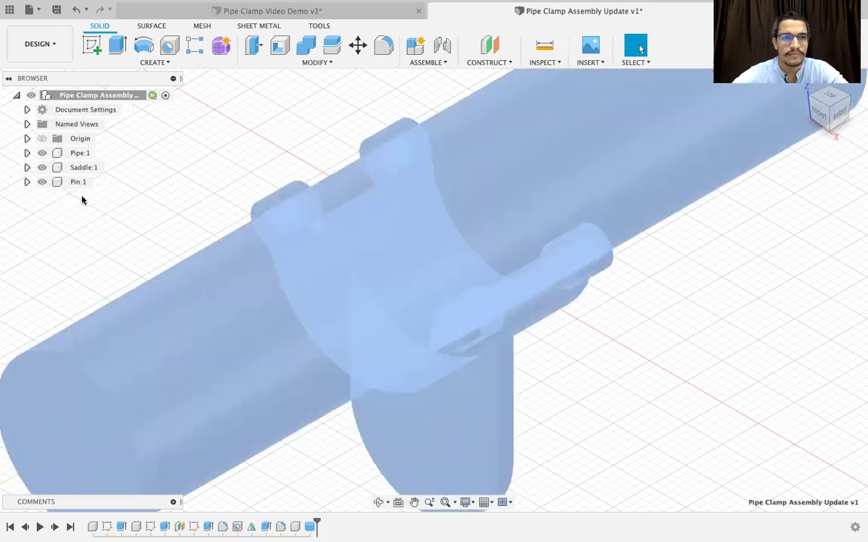
click(98, 182)
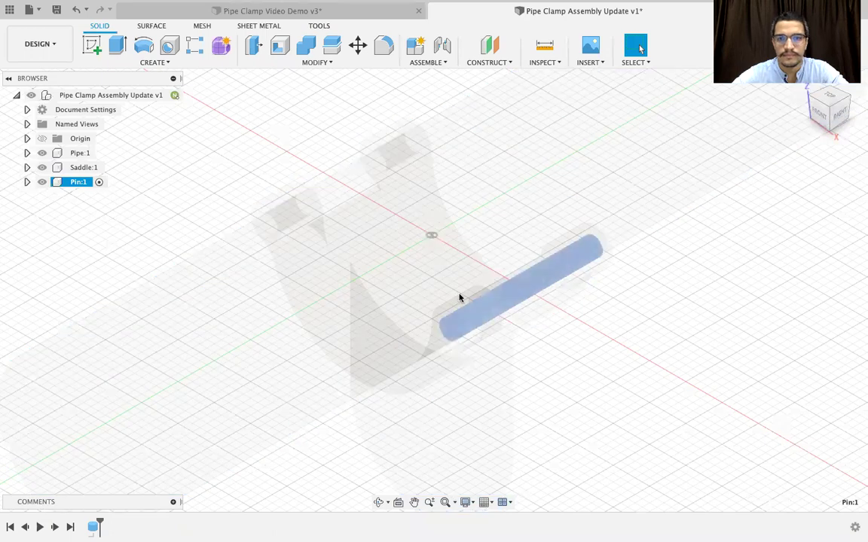
drag(526, 297, 602, 330)
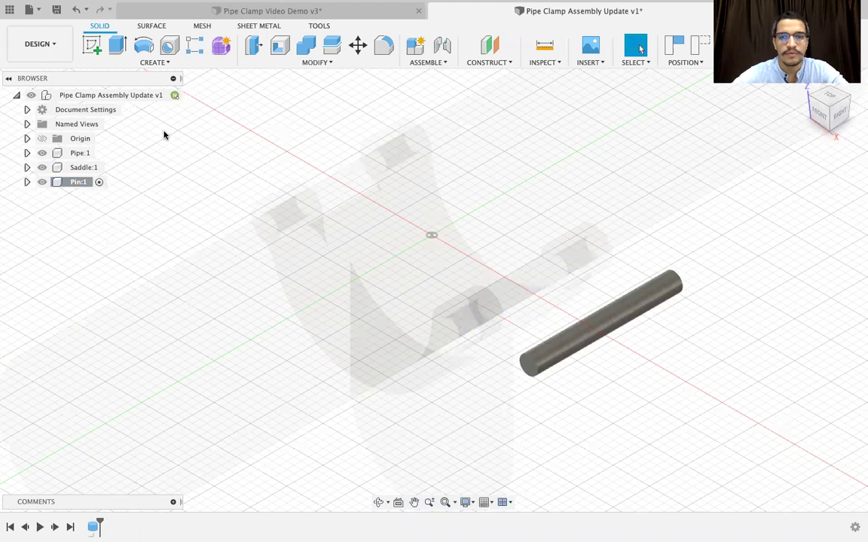
- Create a rigid joint that seats the pin's front end centre in the outer hole of the saddle's front hinge knuckle
click(441, 63)
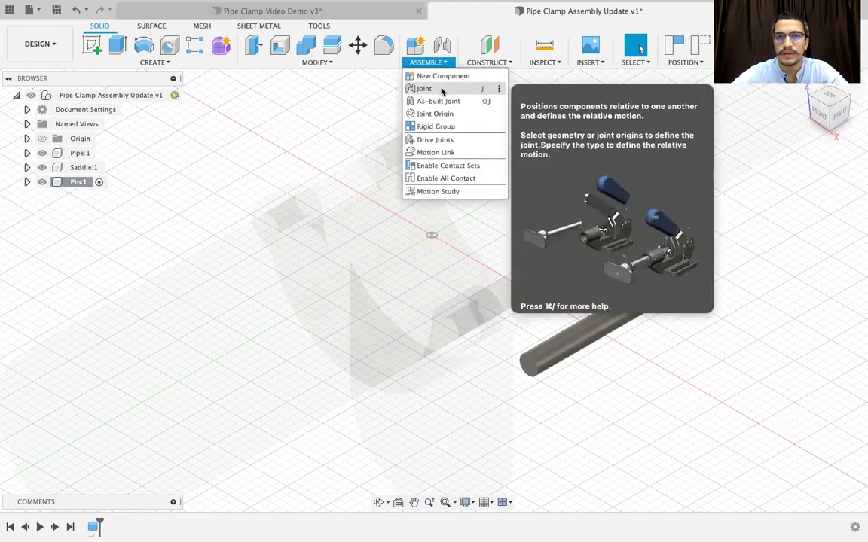
click(442, 90)
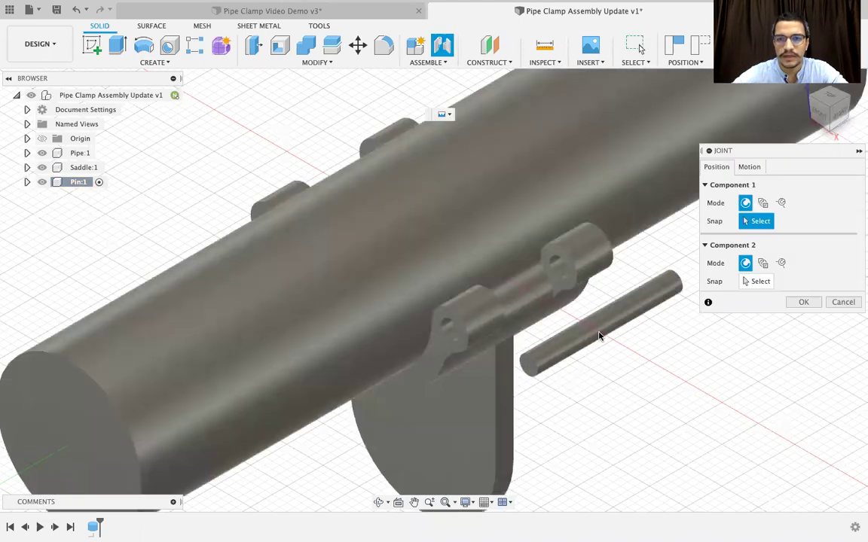
click(528, 368)
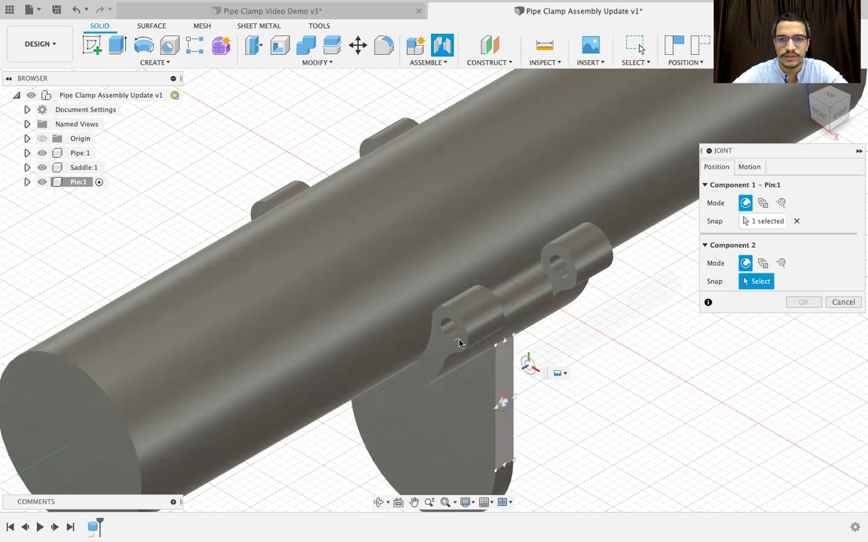
click(450, 333)
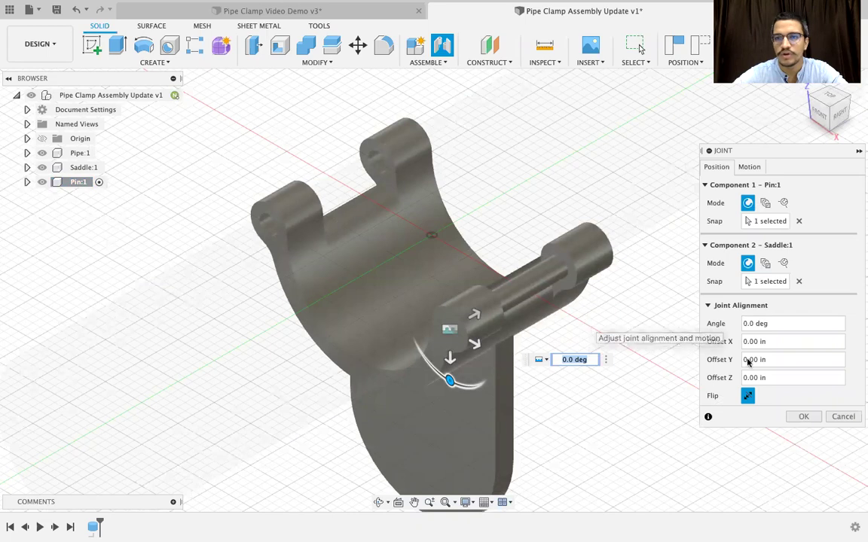
click(800, 418)
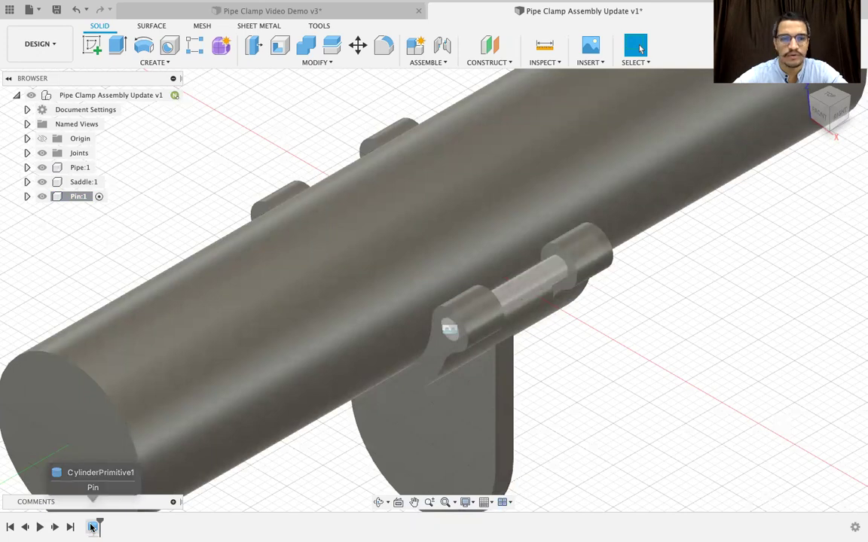
- Activate the top-level assembly and change the motion type of the joint between pin and saddle to Revolute about the Z axis
double_click(91, 527)
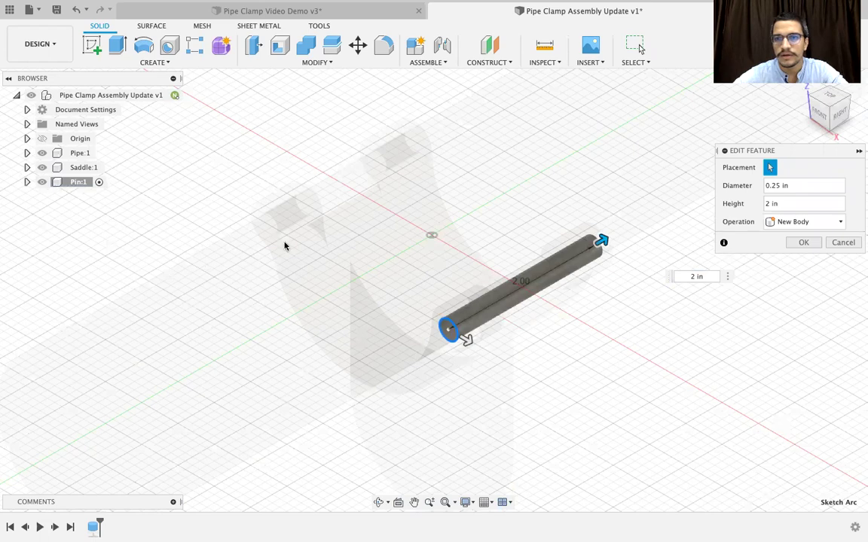
click(843, 243)
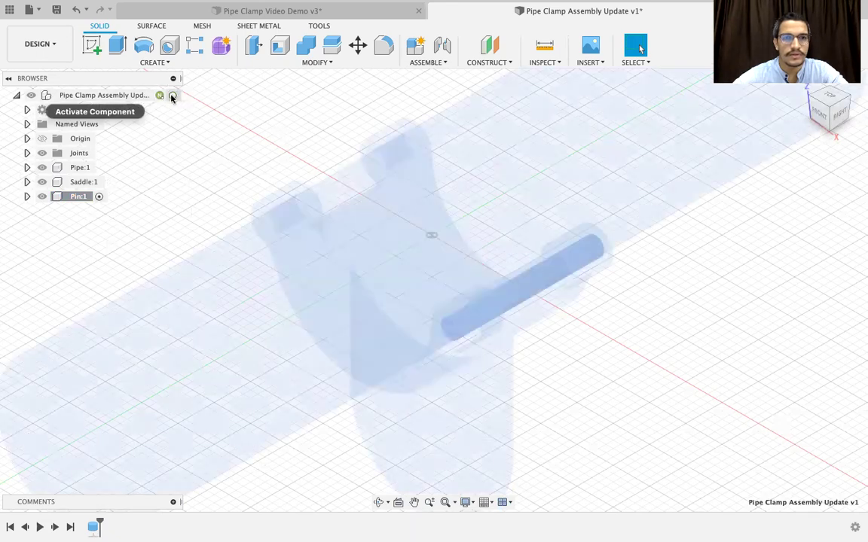
click(172, 97)
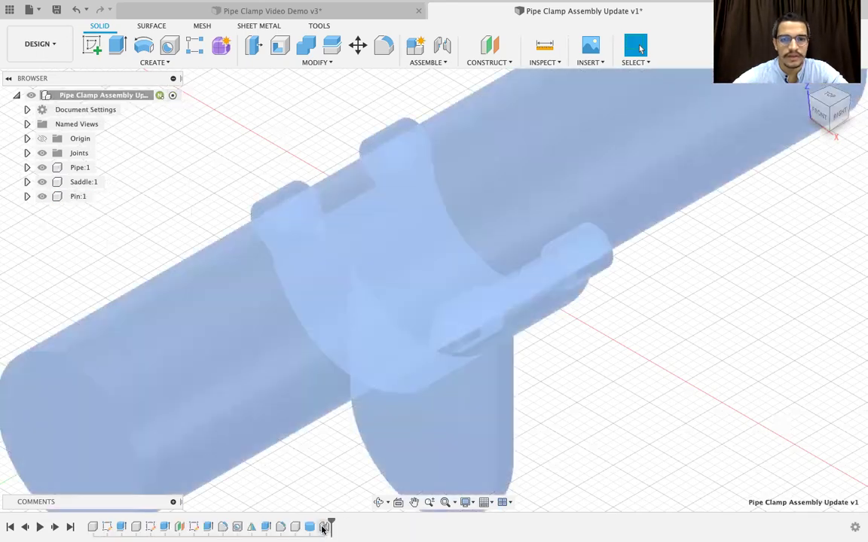
double_click(322, 530)
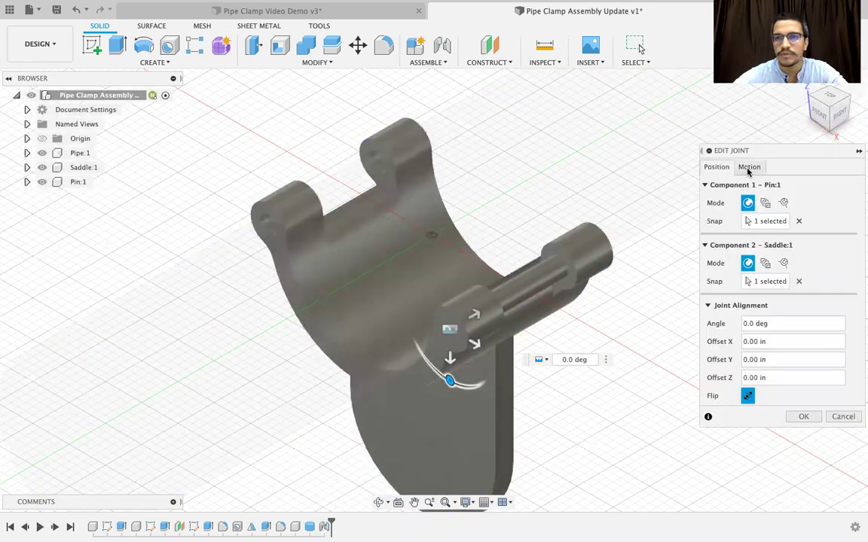
click(747, 169)
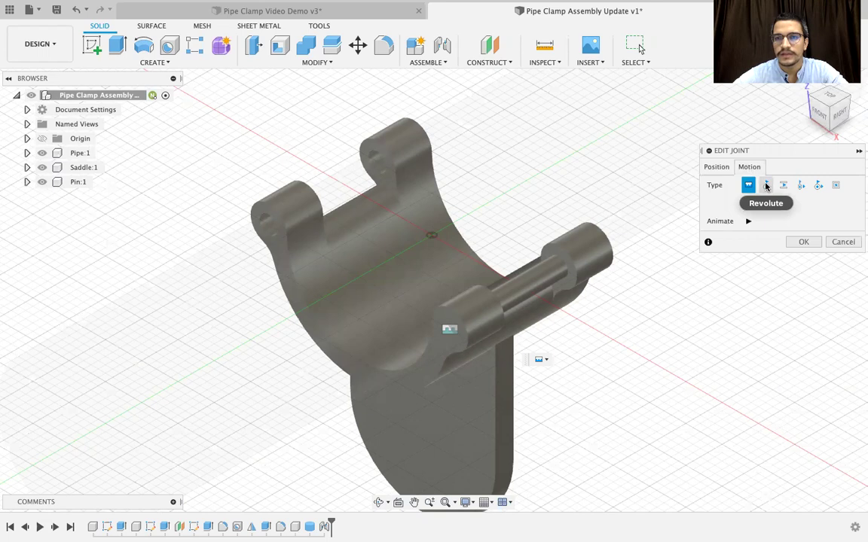
click(766, 186)
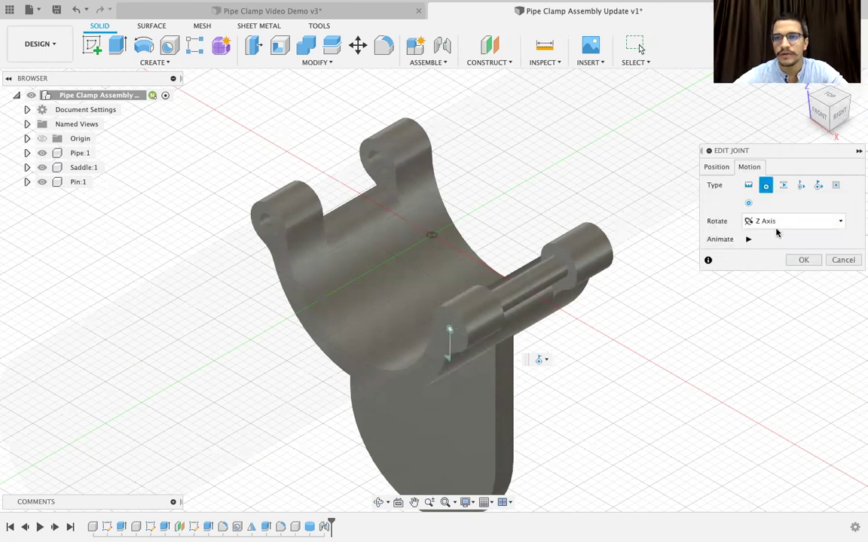
click(804, 261)
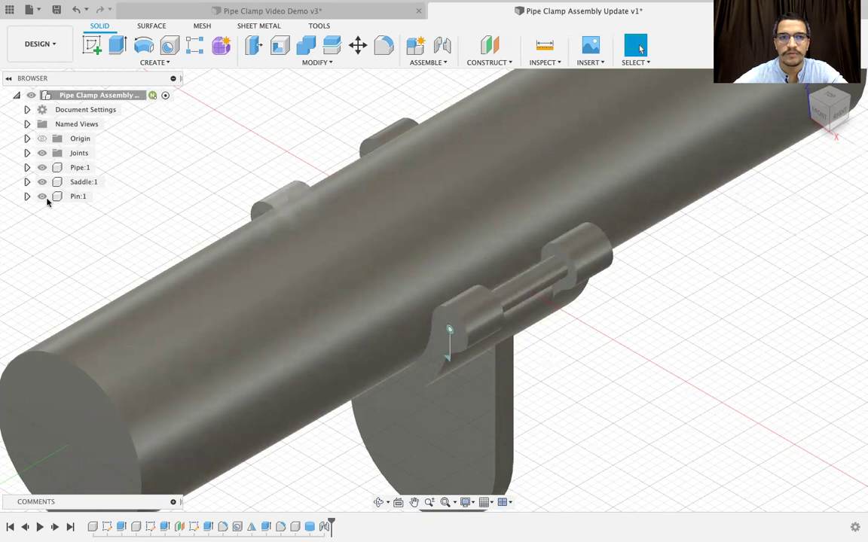
- Paste a copy of the Pin component into the top-level assembly and move it -3.40 in along X, beyond the opposite hinge
click(79, 196)
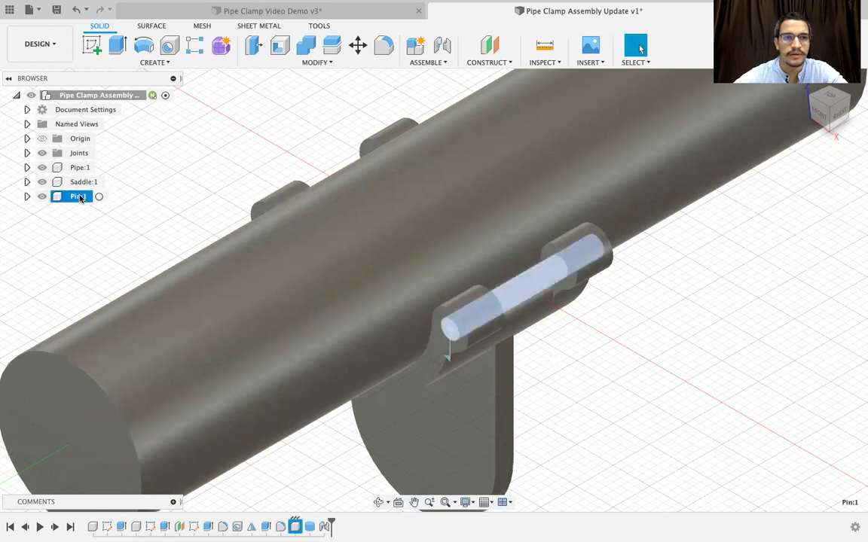
right_click(79, 197)
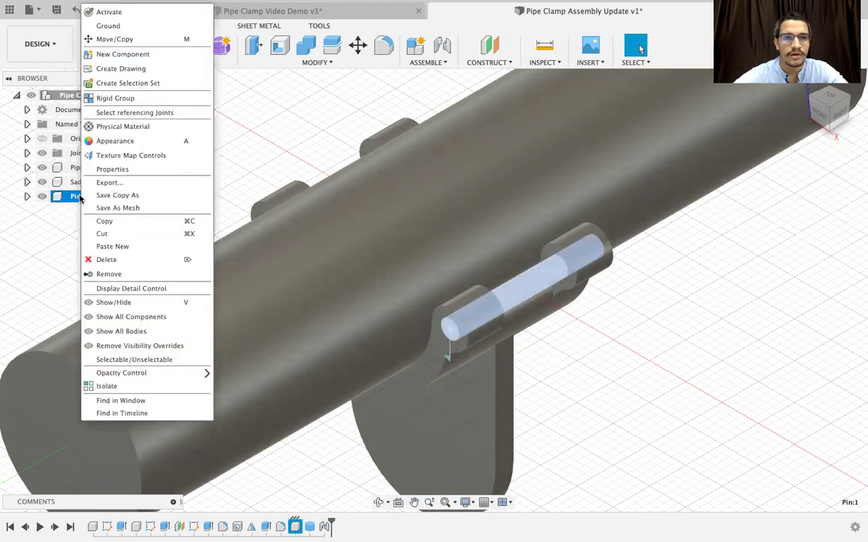
click(110, 222)
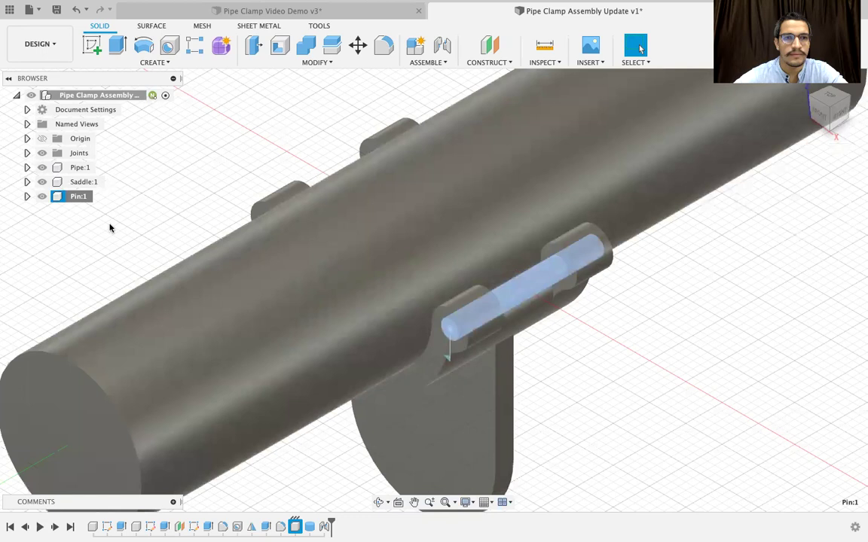
click(129, 102)
right_click(130, 101)
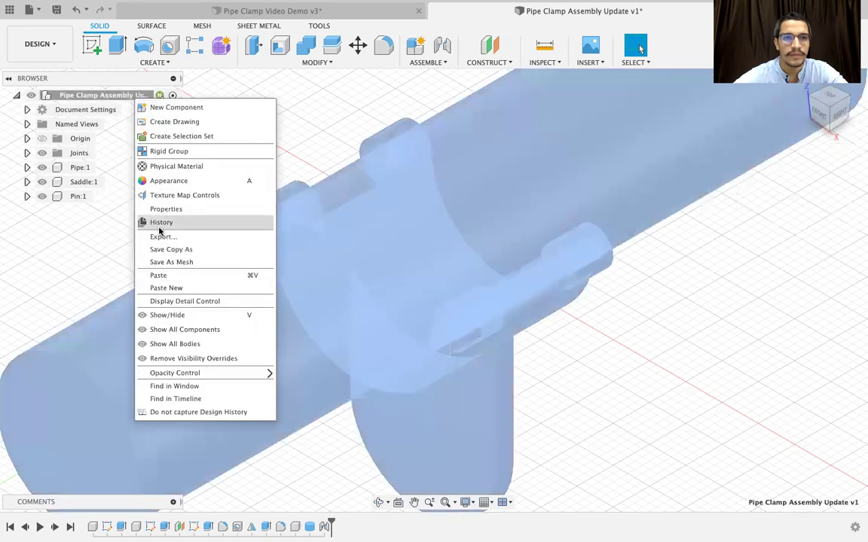
click(162, 276)
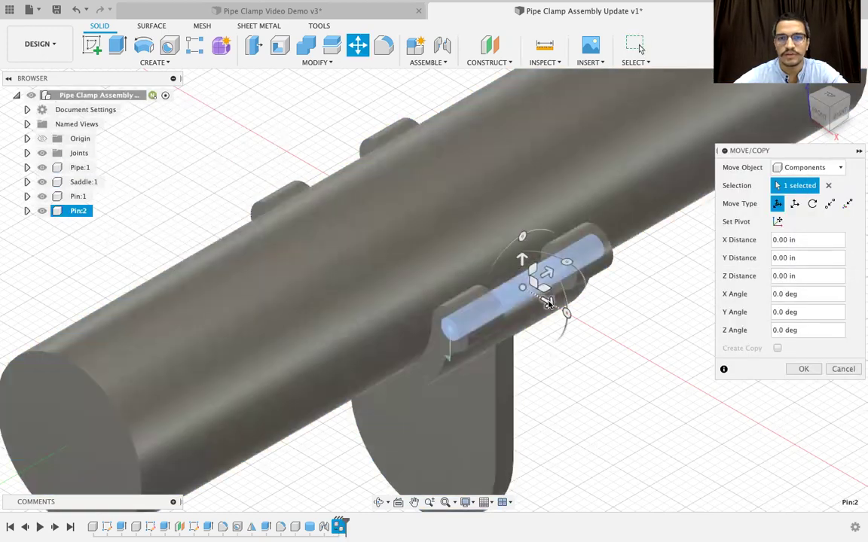
click(549, 303)
drag(548, 302, 291, 192)
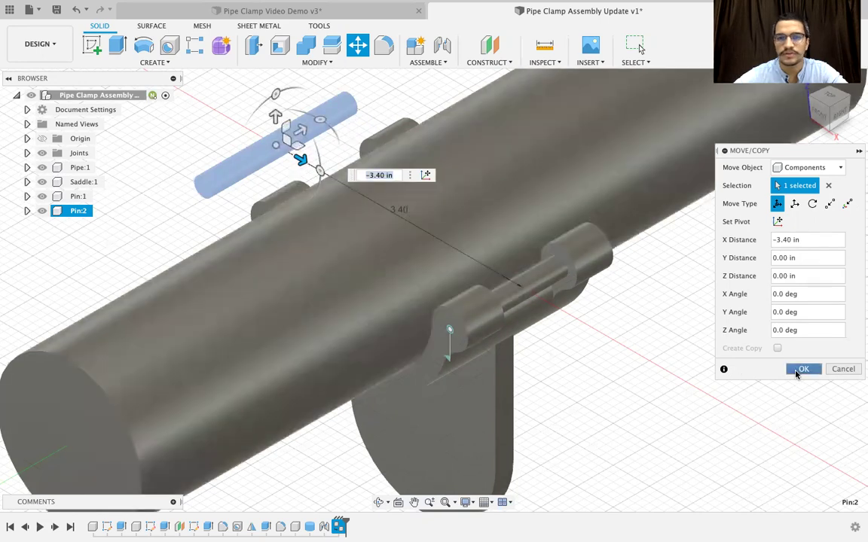
click(796, 372)
- Join the second pin's front end centre to the hole of the opposite saddle hinge with a Revolute joint about the Z axis
scroll(615, 327, down, 3)
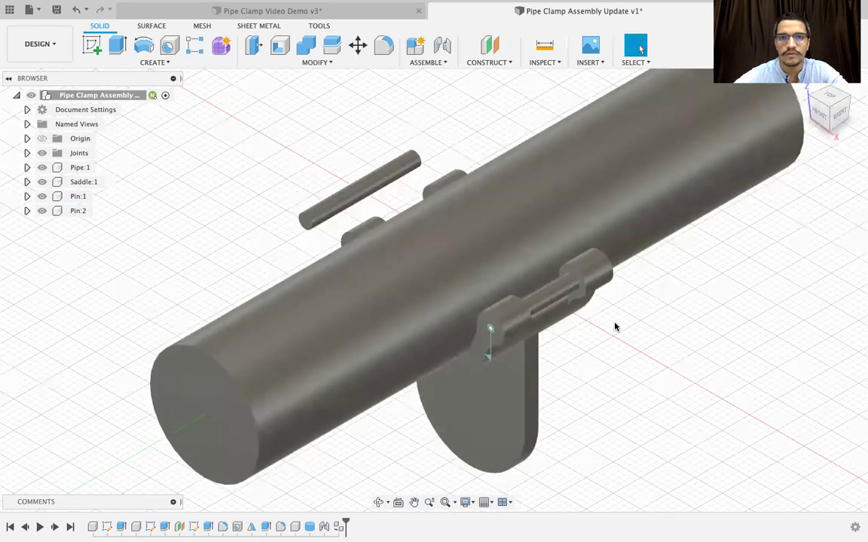
scroll(615, 327, down, 2)
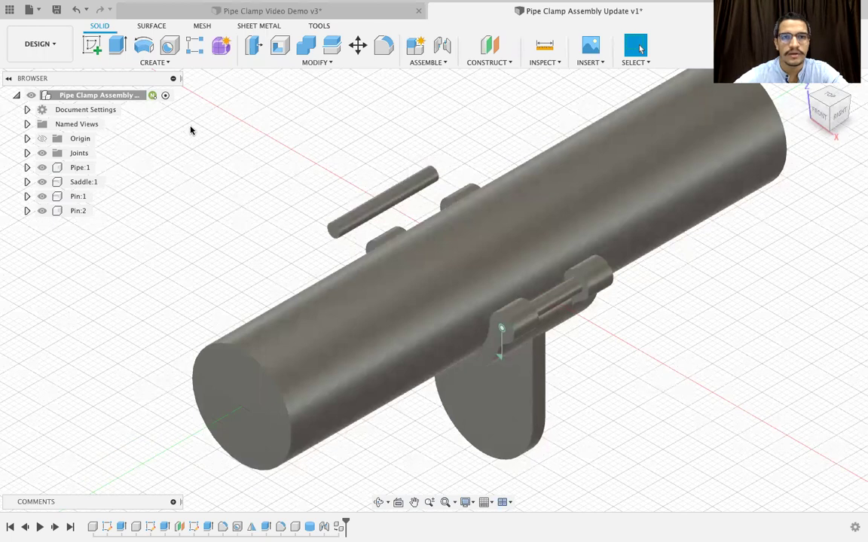
click(429, 63)
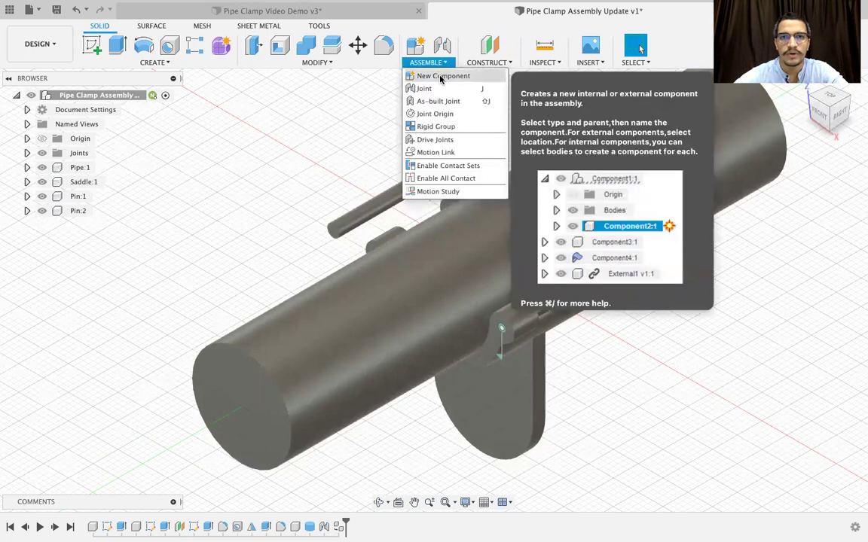
click(425, 89)
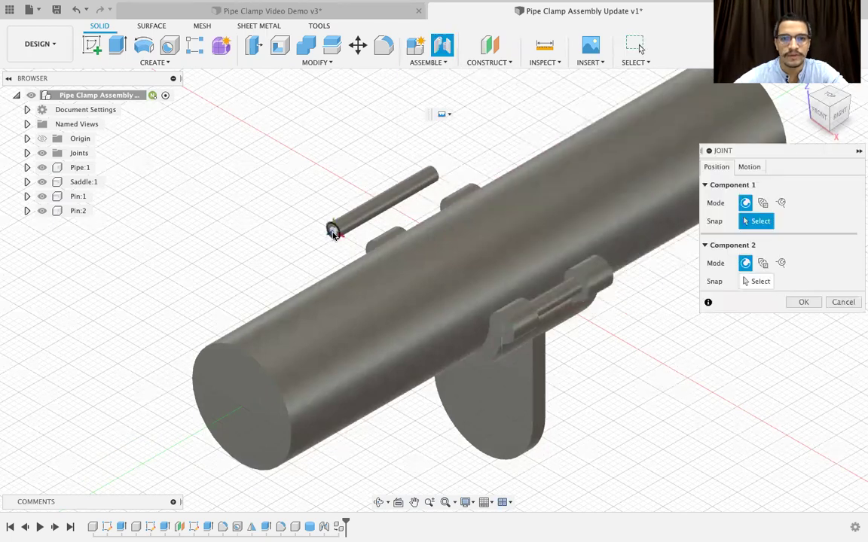
shift+middle_drag(304, 329, 382, 328)
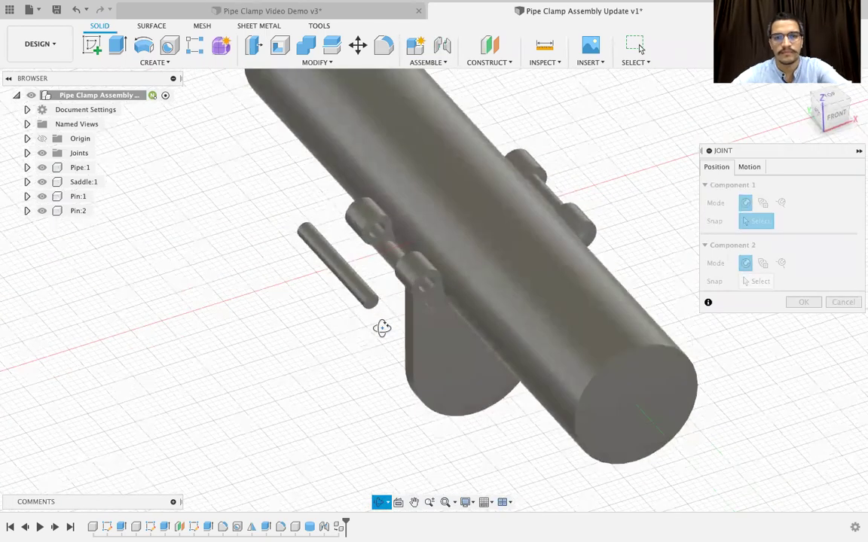
click(370, 300)
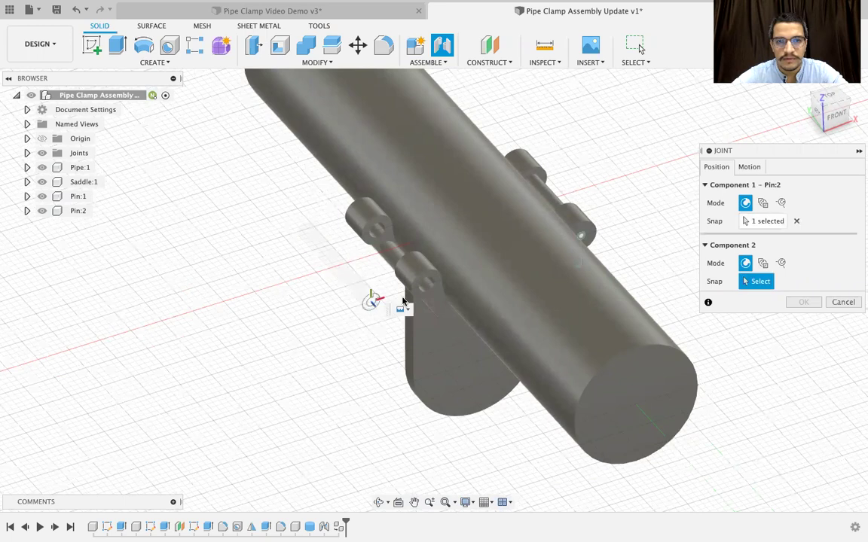
click(427, 287)
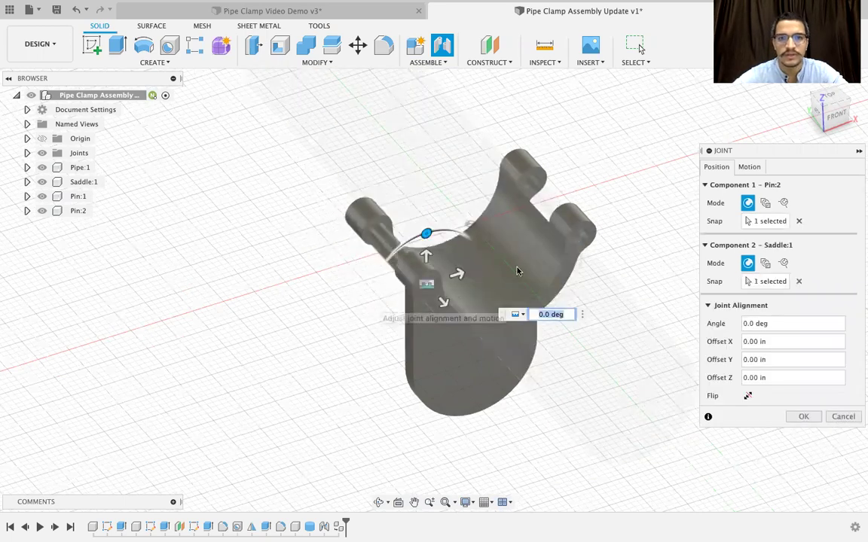
click(750, 167)
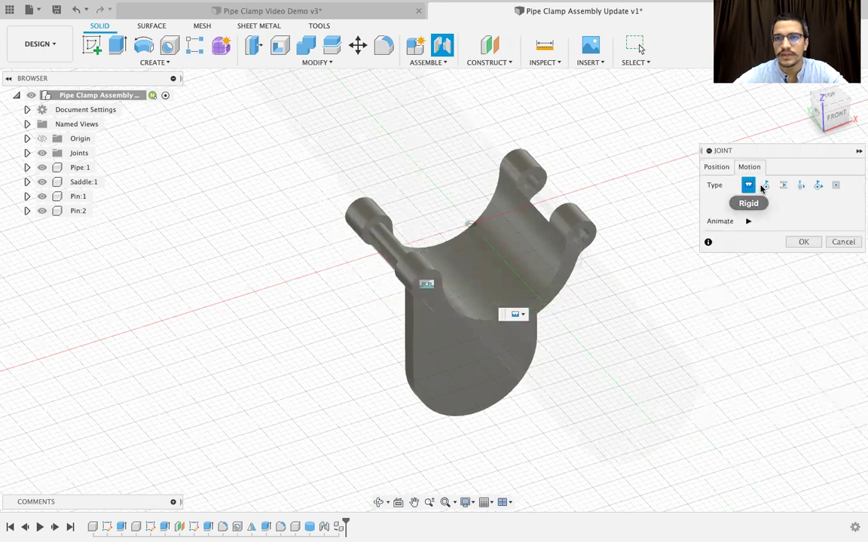
click(764, 186)
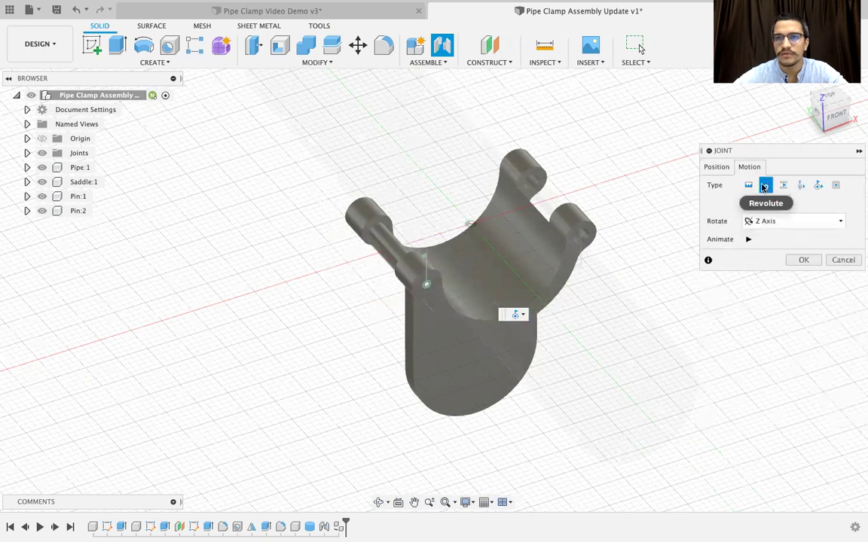
click(802, 260)
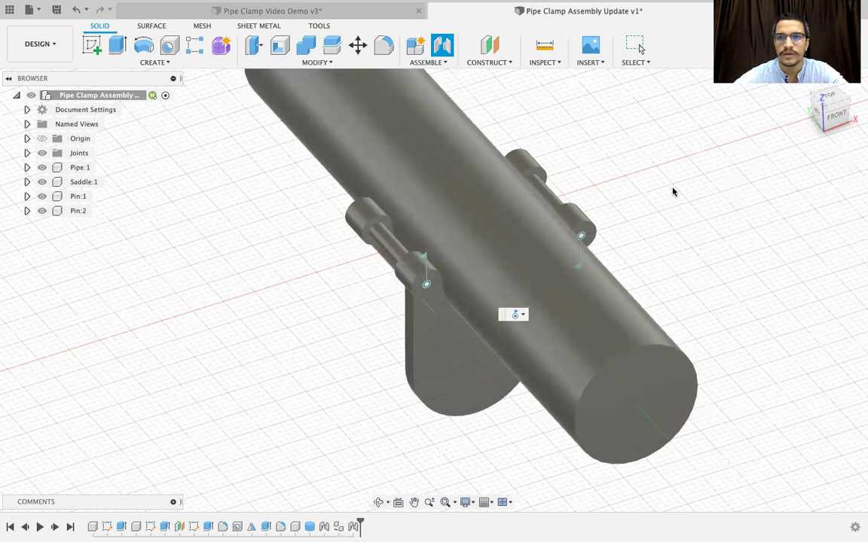
click(639, 47)
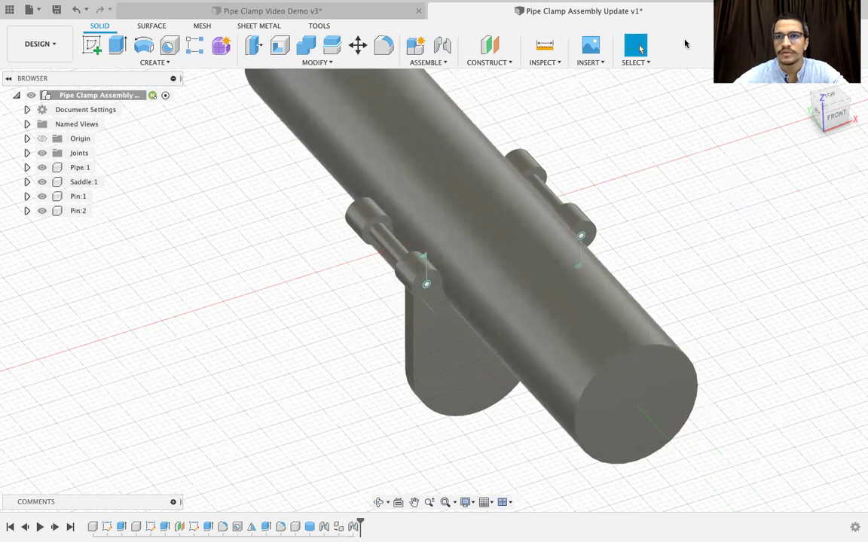
- Insert the existing Top Clamp design from the Pipe Clamp folder into the current assembly
click(806, 85)
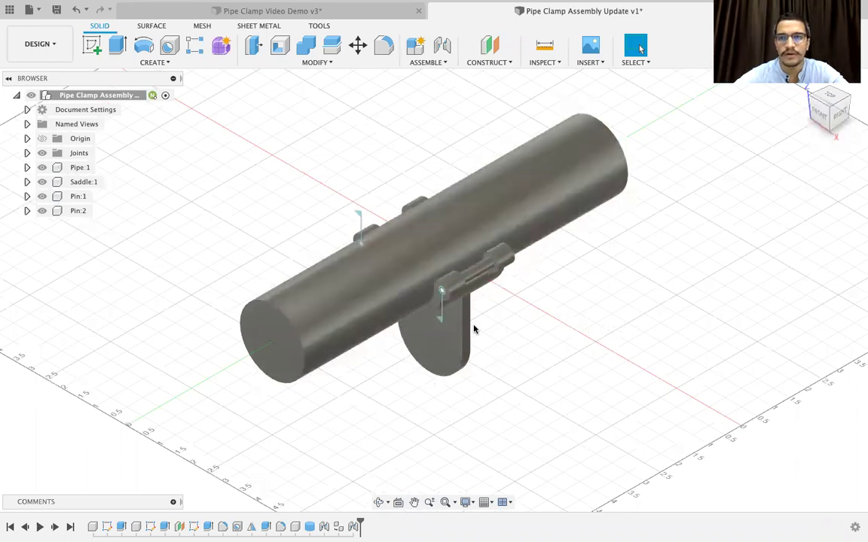
scroll(479, 317, up, 2)
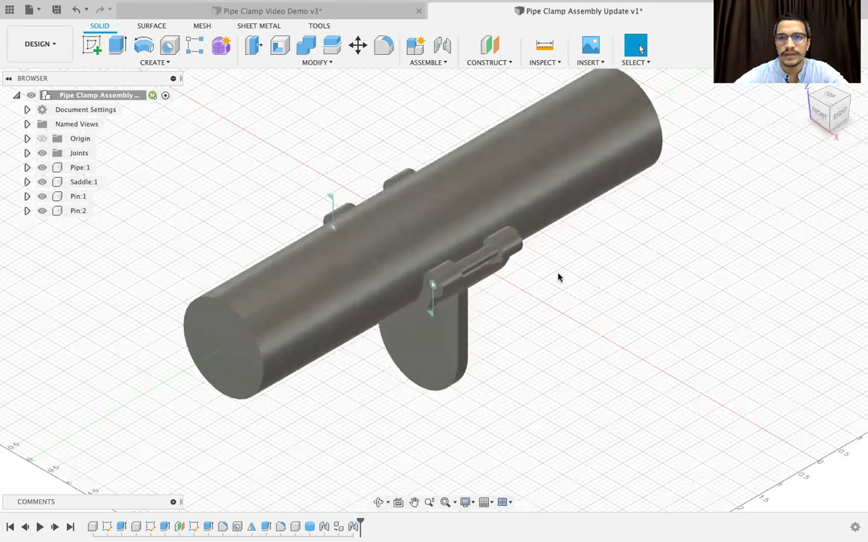
mouse_move(557, 278)
middle_down()
mouse_move(536, 292)
mouse_move(545, 300)
mouse_move(548, 289)
middle_up()
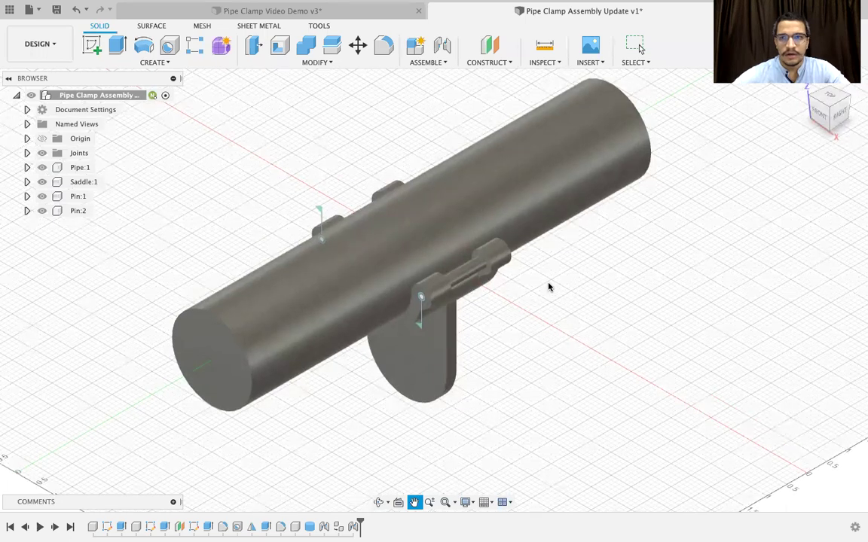
scroll(527, 310, down, 3)
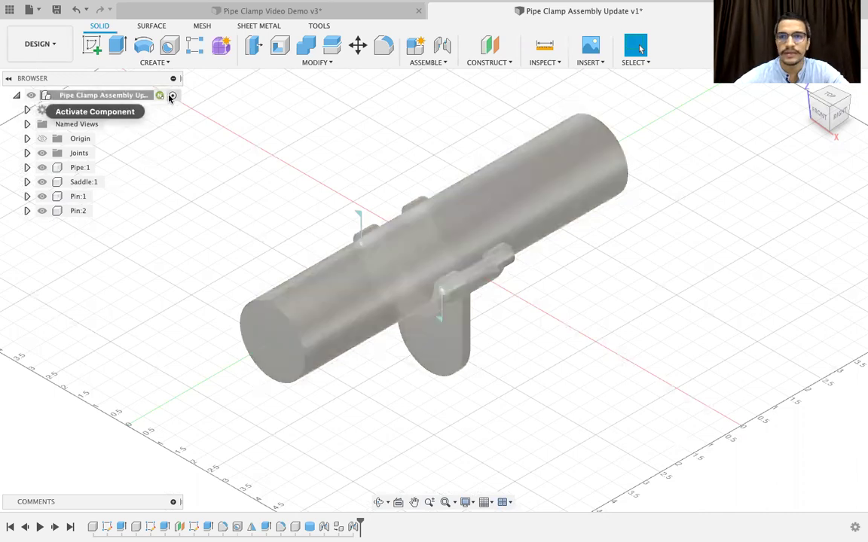
click(9, 9)
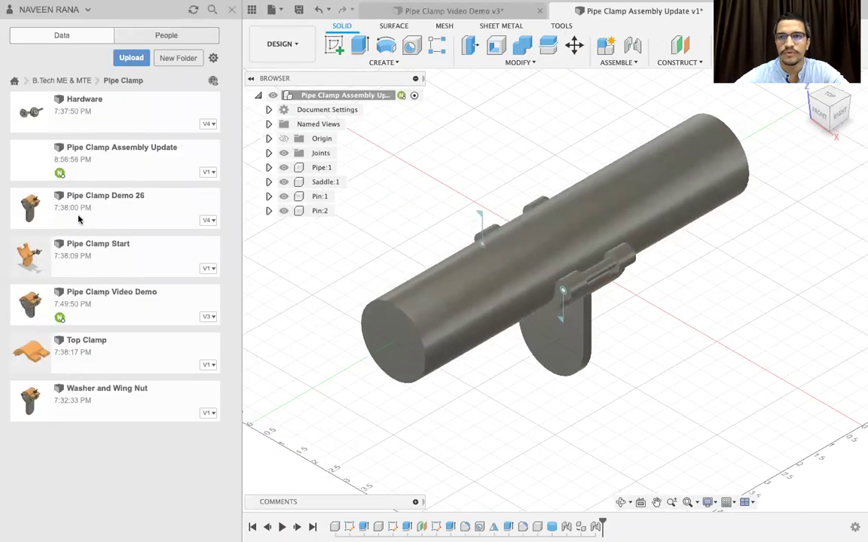
right_click(154, 351)
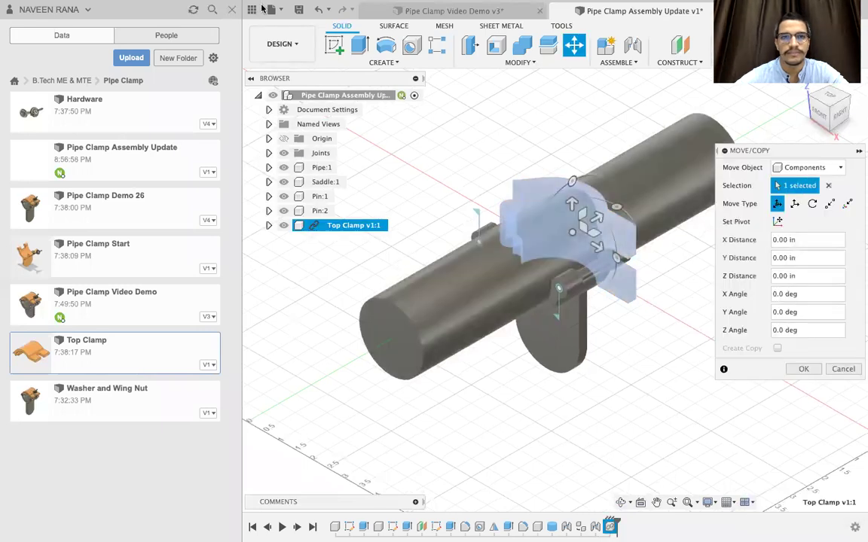
click(232, 10)
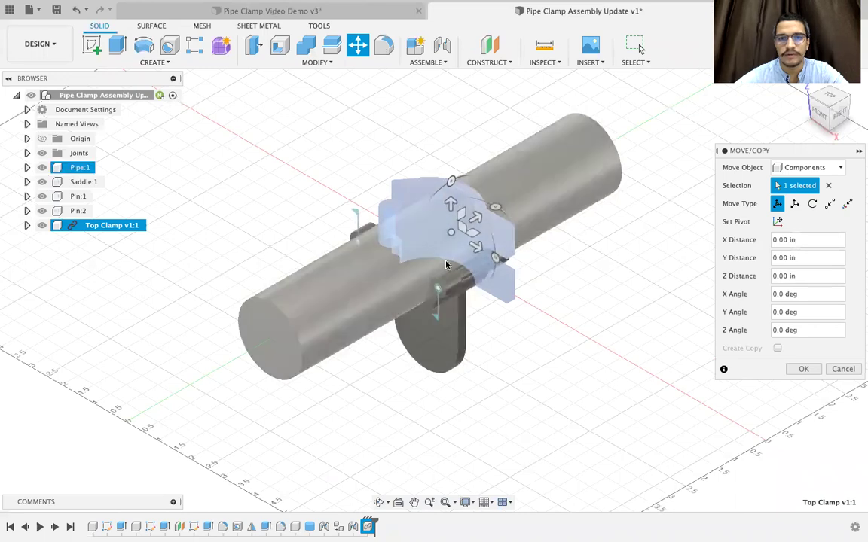
- Rotate the inserted Top Clamp so its arch faces up and raise it 1.70 in along Y above the pipe
scroll(447, 264, up, 2)
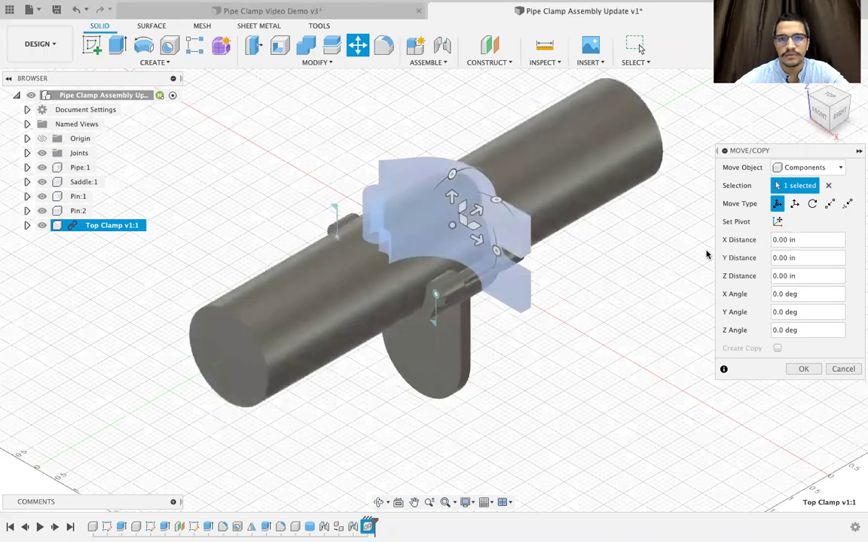
click(446, 179)
drag(446, 181, 435, 239)
drag(452, 196, 451, 118)
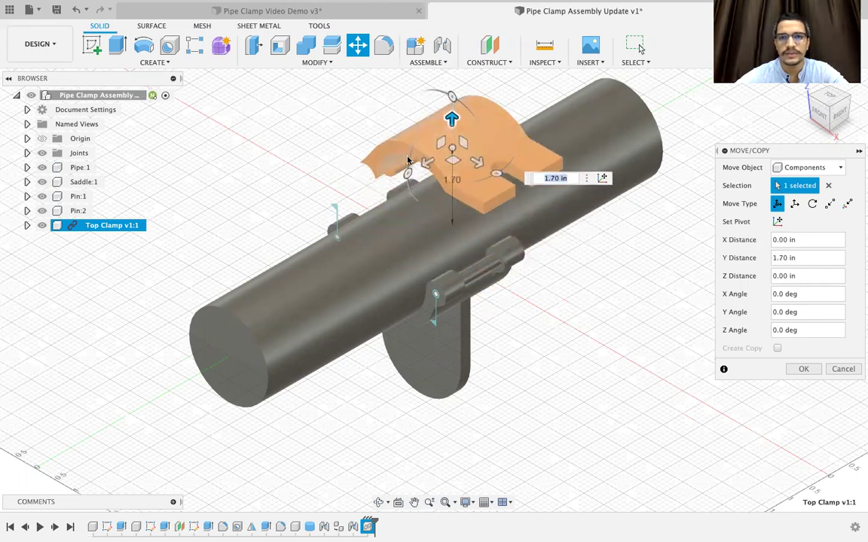
click(803, 370)
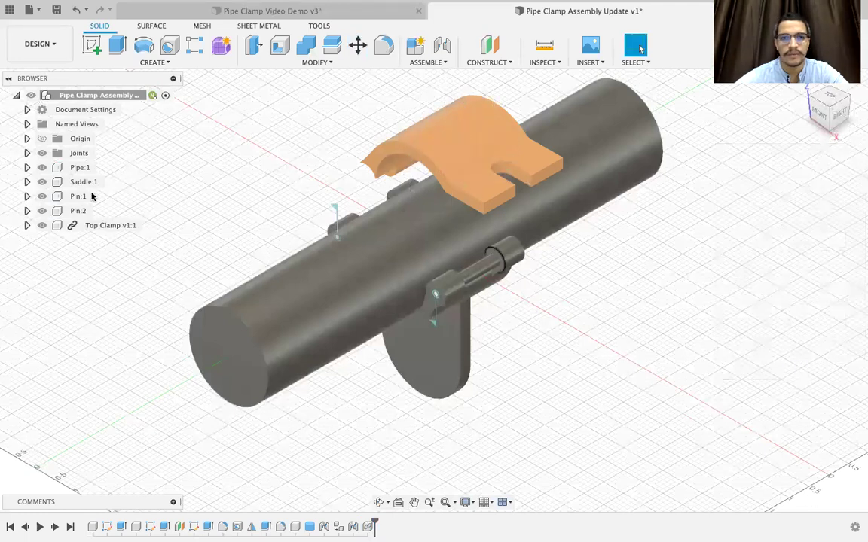
- Hide the Pipe component so the saddle hinges and the Top Clamp's knuckle are exposed
click(41, 168)
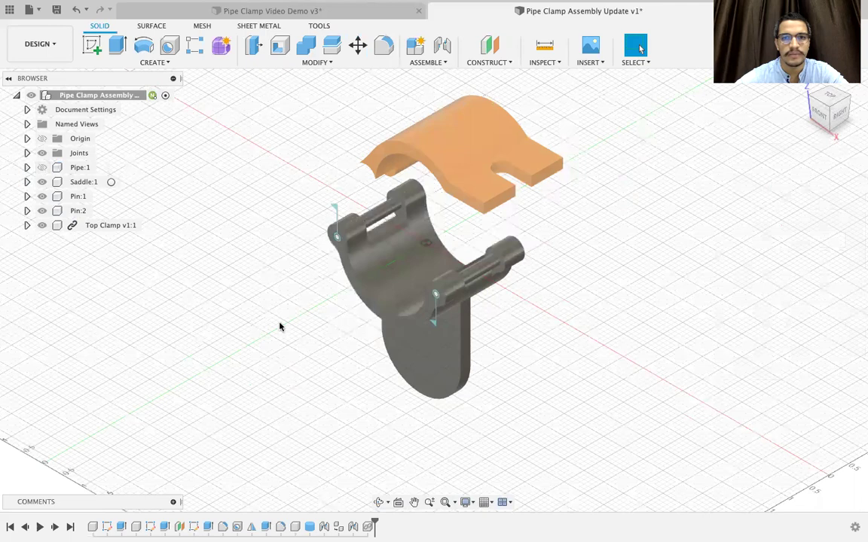
scroll(339, 331, up, 3)
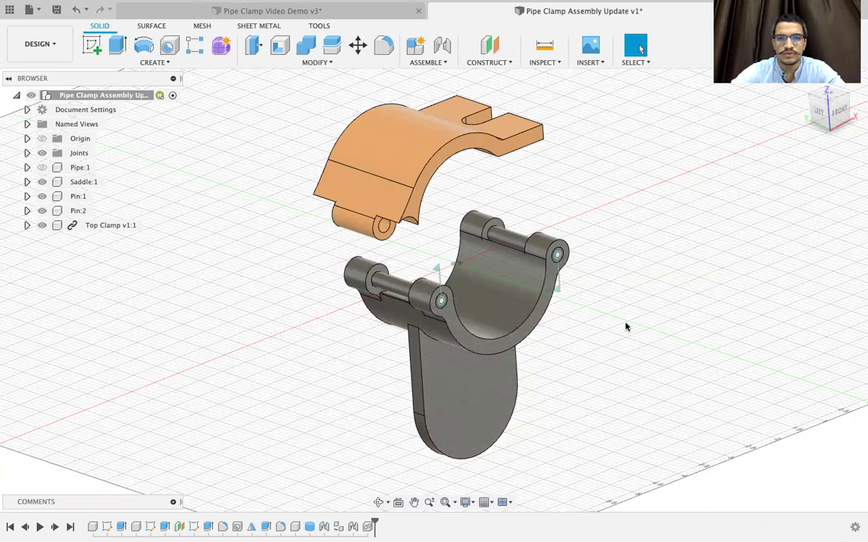
middle_drag(625, 312, 630, 287)
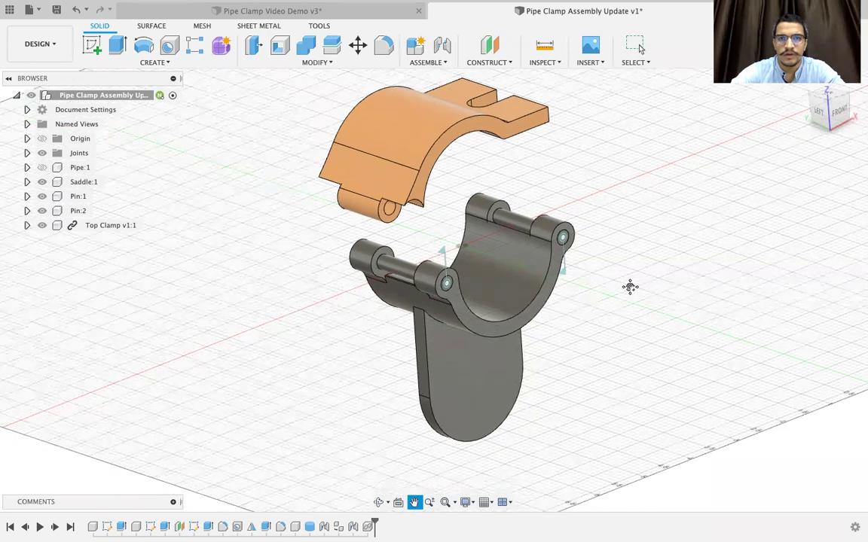
- Join the middle of the Top Clamp's hinge knuckle to the middle of Pin:2 with a Revolute joint about the Z axis
click(429, 64)
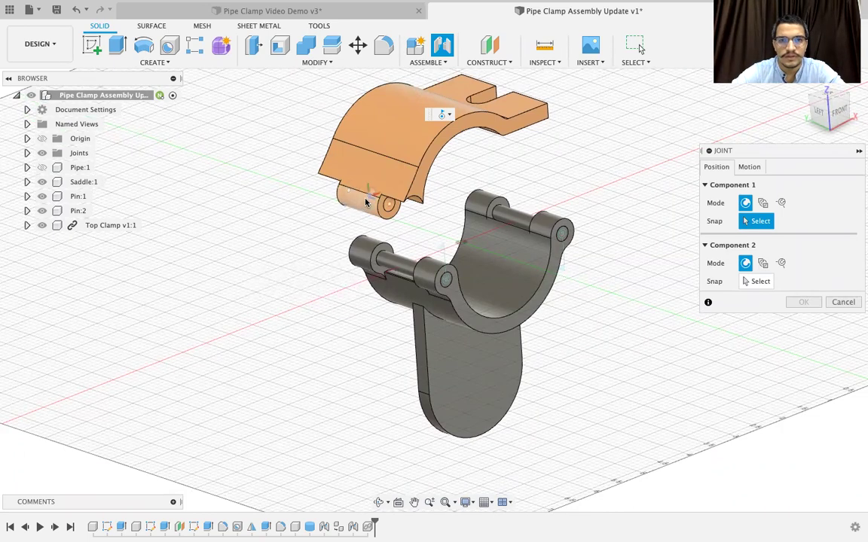
scroll(365, 202, up, 4)
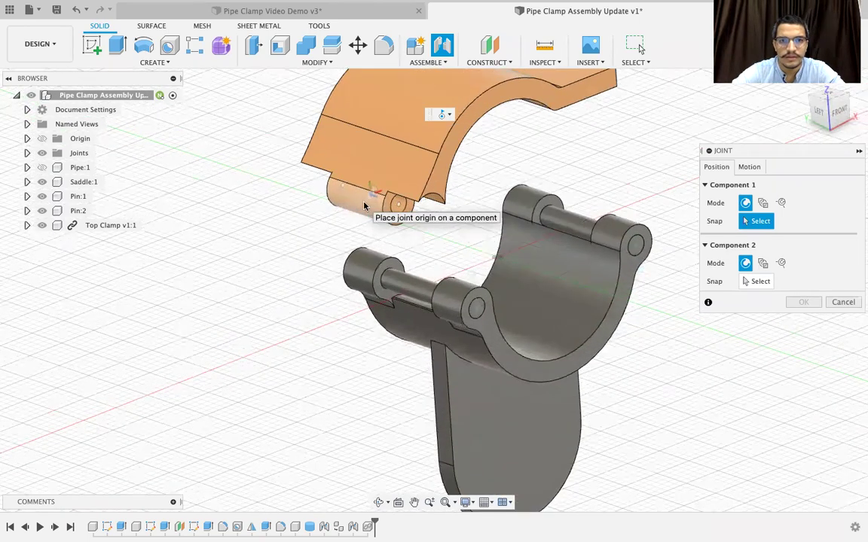
click(371, 195)
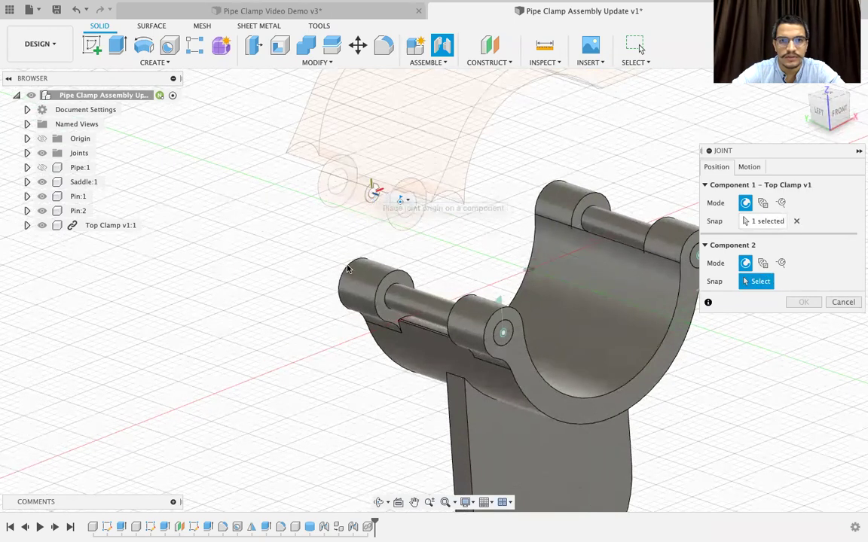
click(423, 314)
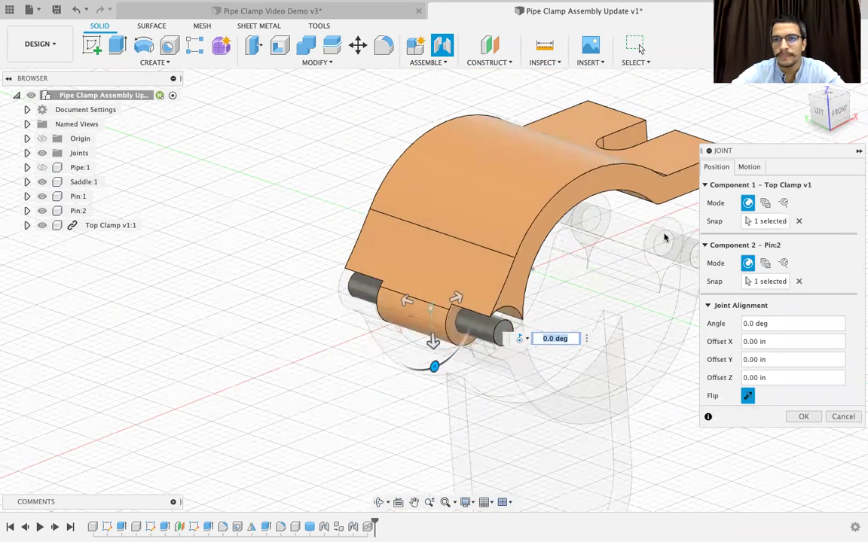
click(749, 167)
click(764, 186)
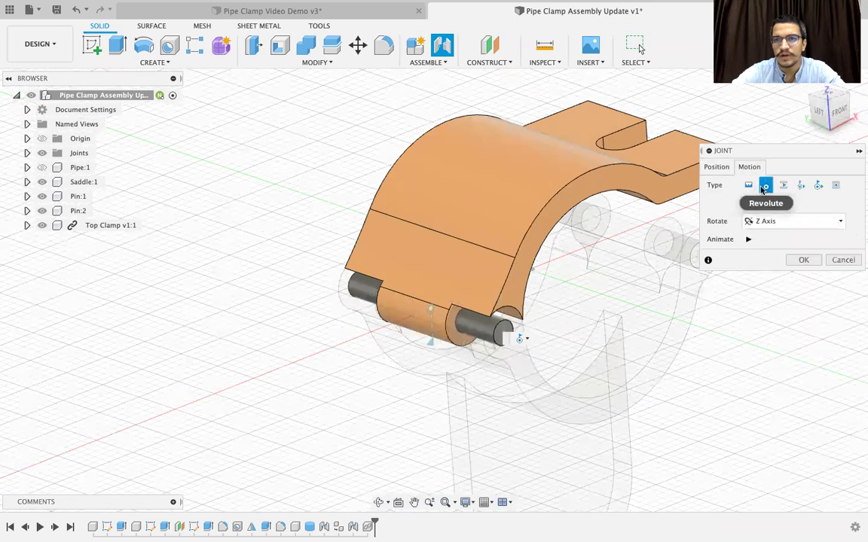
click(716, 167)
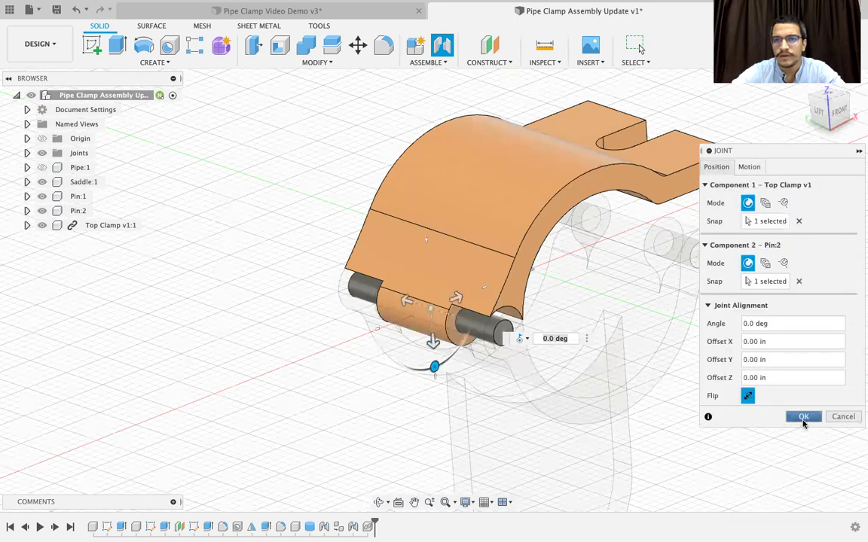
click(803, 417)
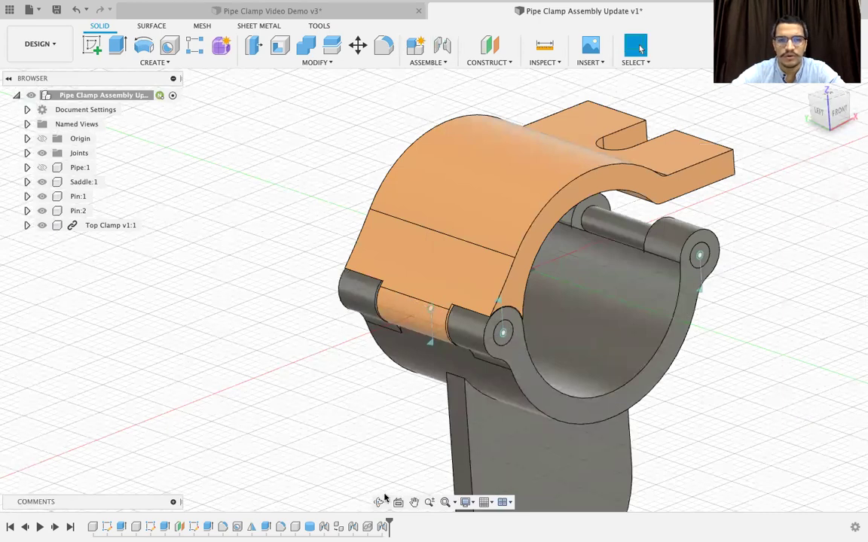
- Insert the existing Hardware design from the Pipe Clamp folder into the current assembly
middle_drag(653, 325, 586, 302)
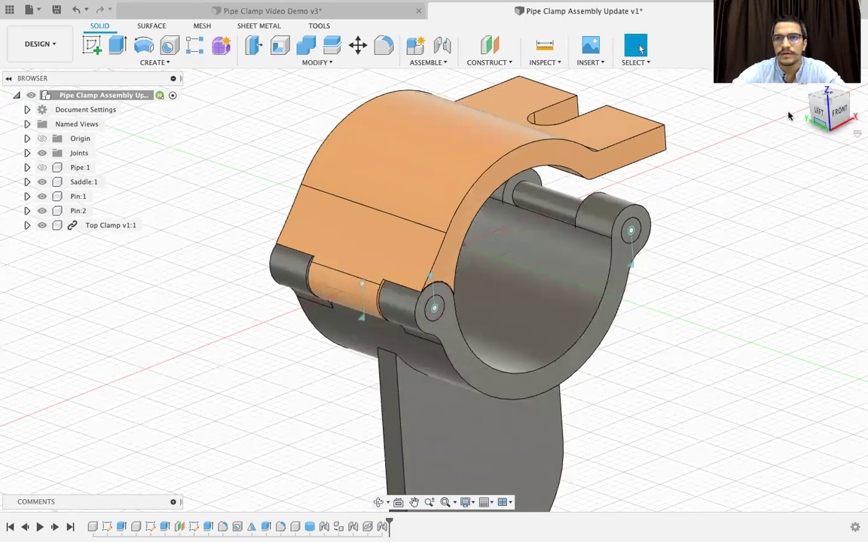
click(803, 89)
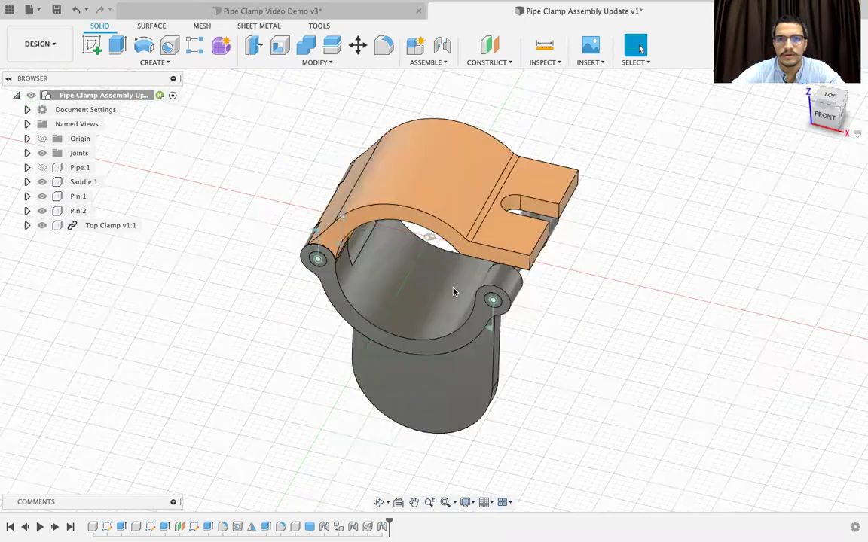
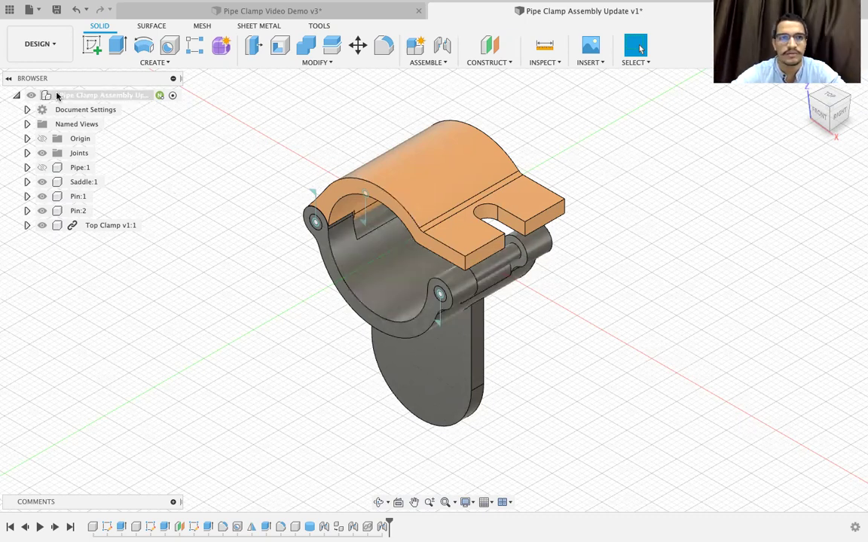
click(8, 12)
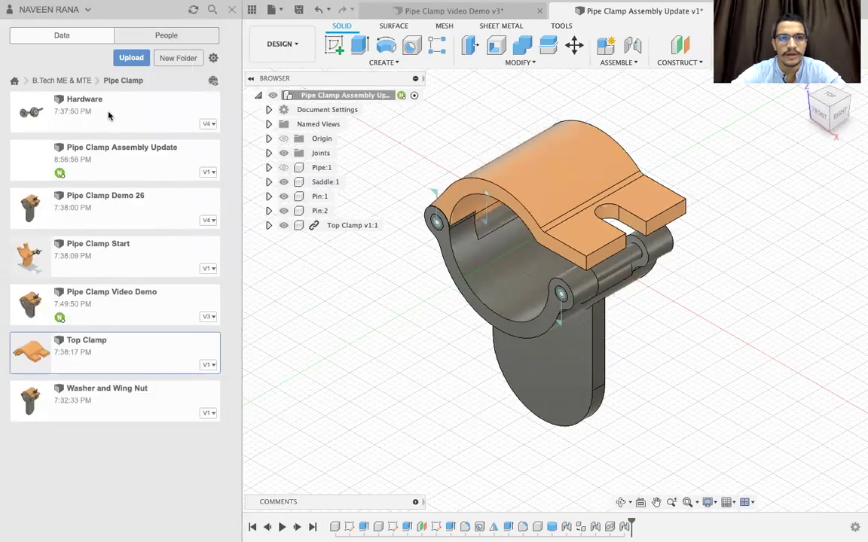
right_click(109, 116)
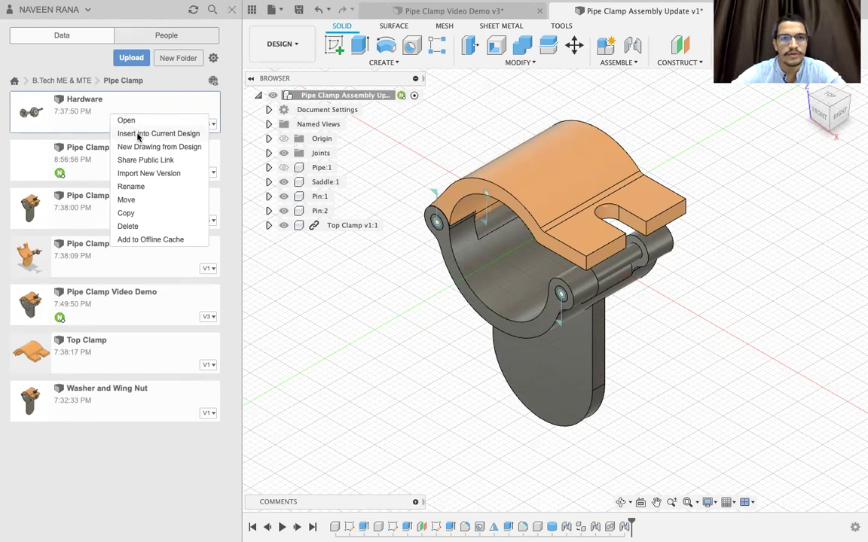
click(138, 134)
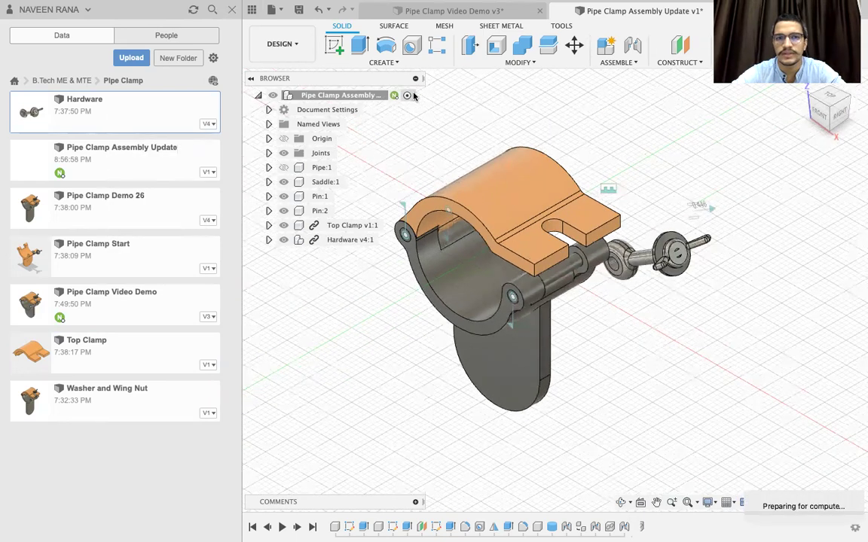
click(251, 9)
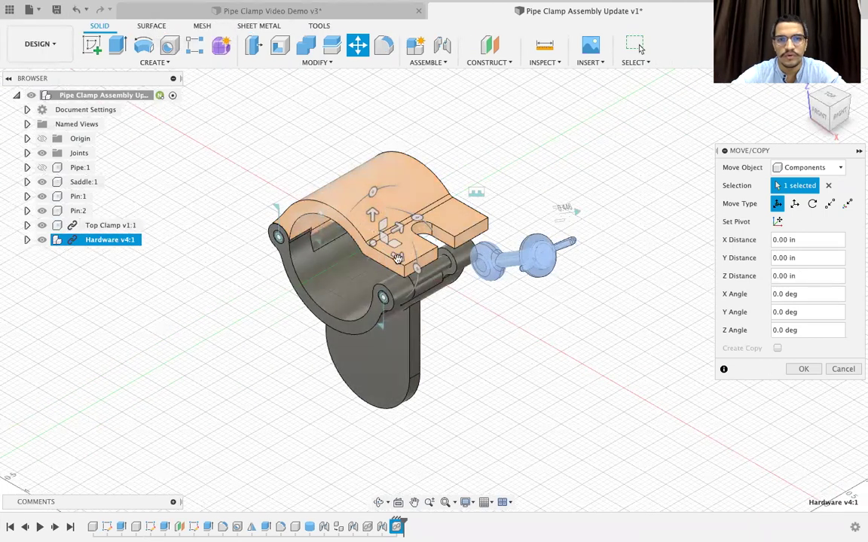
- Move the Hardware 1.00 in along X away from the clamp and rotate it -25 degrees about Y
drag(393, 241, 458, 281)
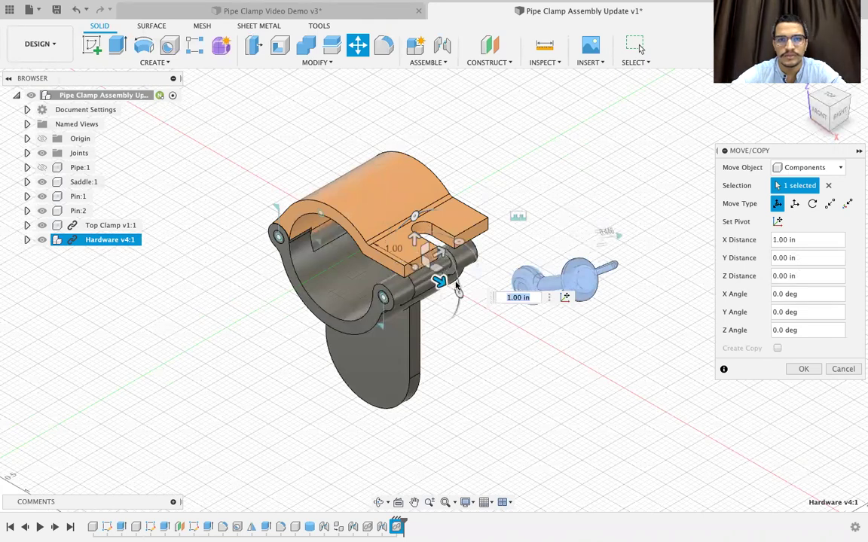
drag(459, 292, 454, 268)
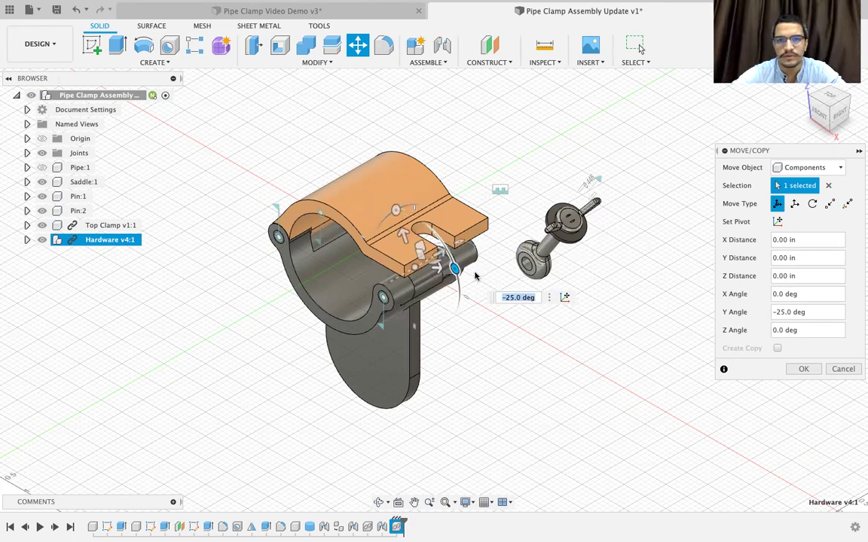
click(803, 370)
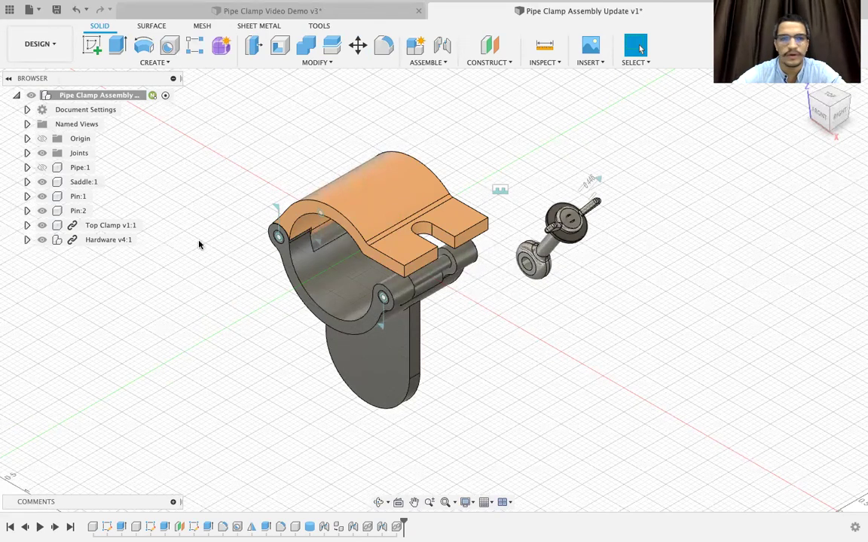
right_click(95, 241)
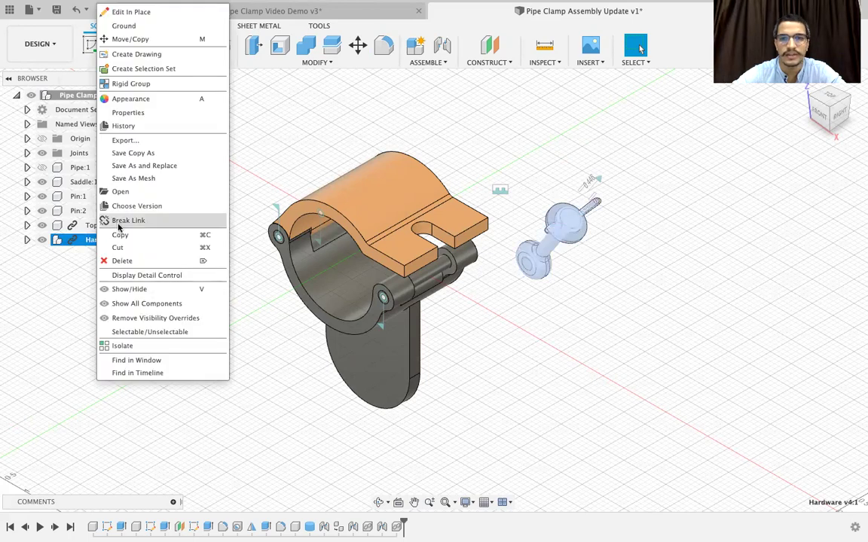
click(57, 316)
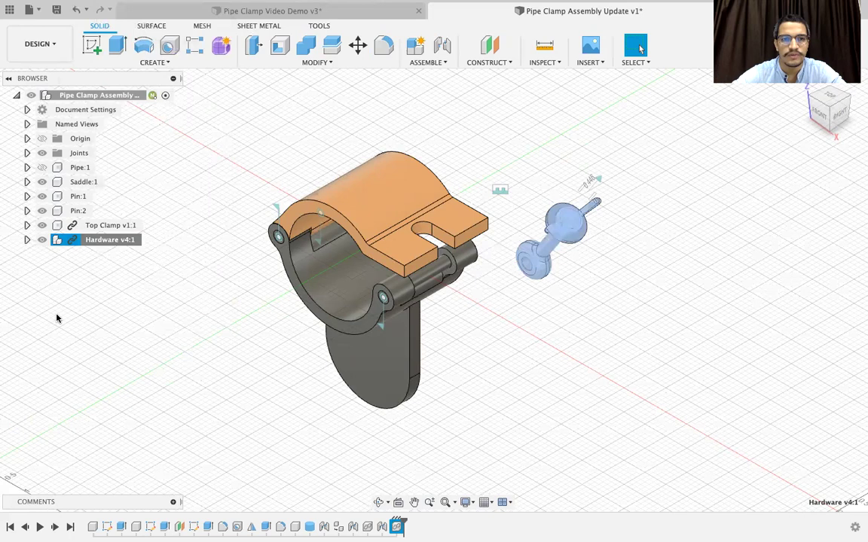
click(506, 290)
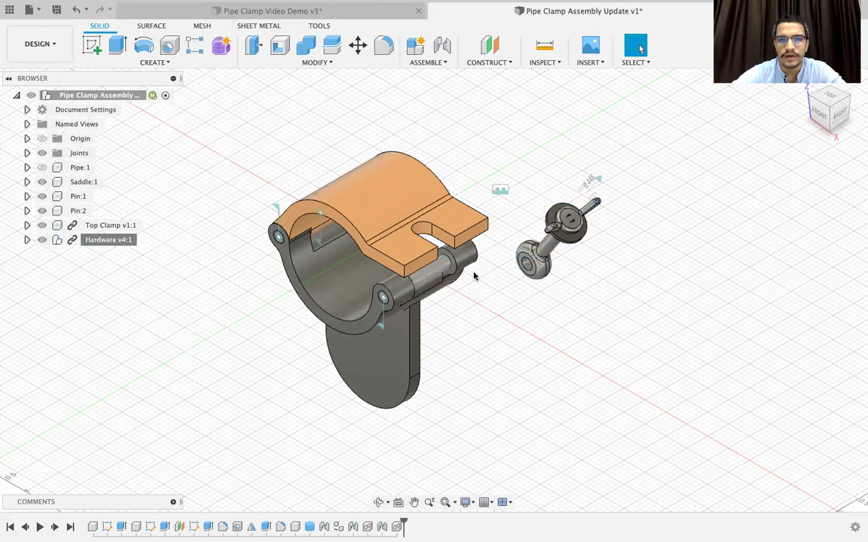
- Join the middle of the Hardware's eyelet hole to the middle of Pin:1 with a Revolute joint about the Z axis
click(441, 65)
click(426, 88)
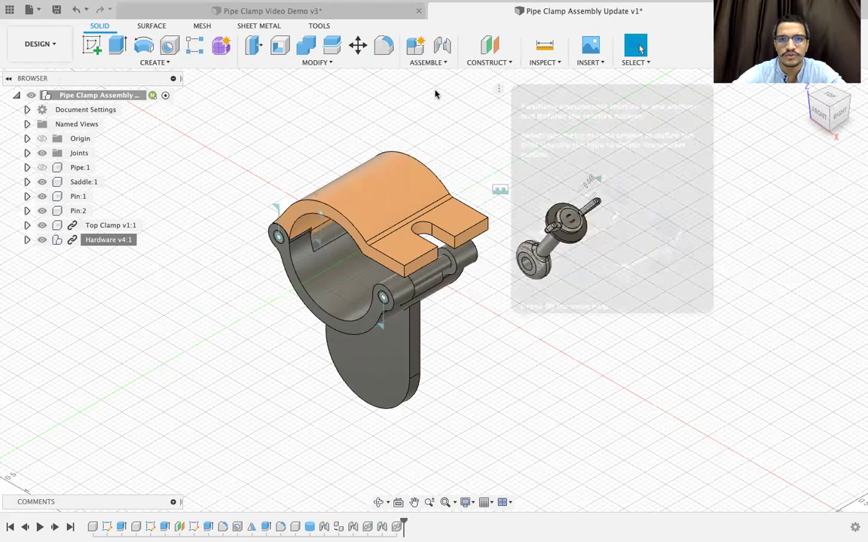
scroll(520, 309, up, 5)
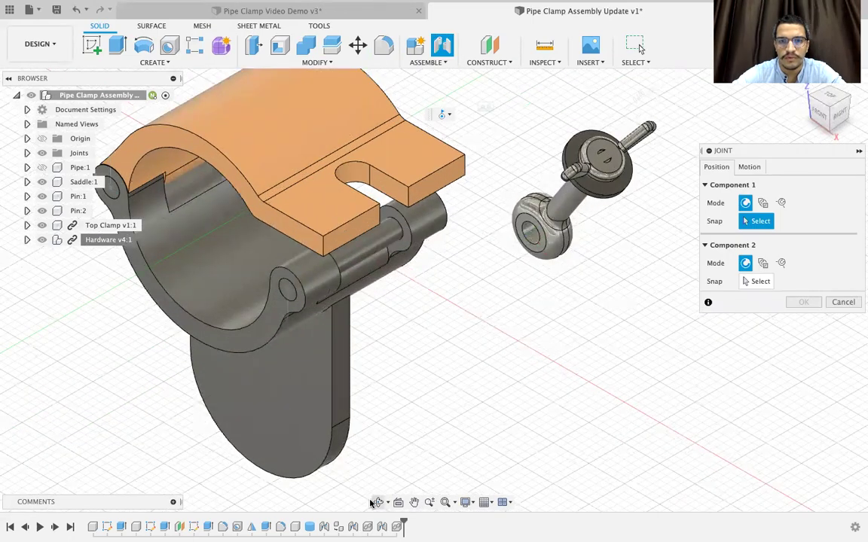
shift+middle_drag(478, 399, 507, 355)
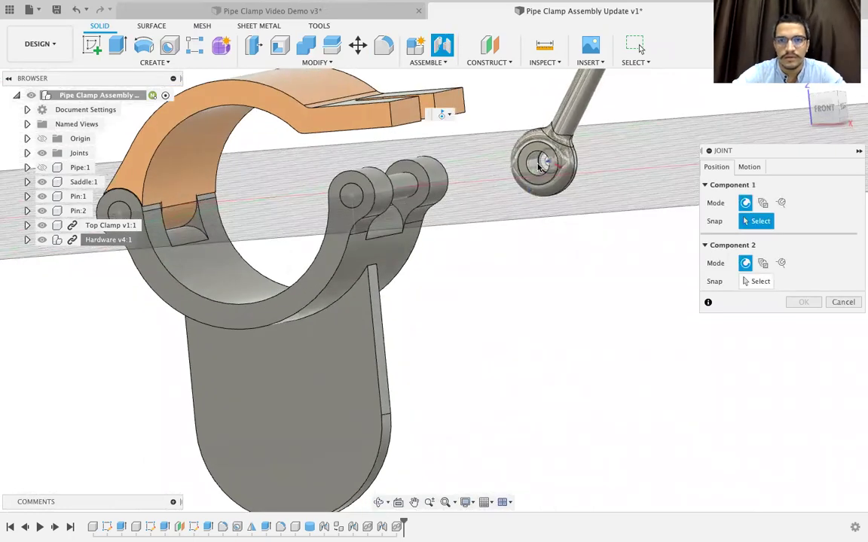
click(379, 503)
drag(457, 296, 479, 292)
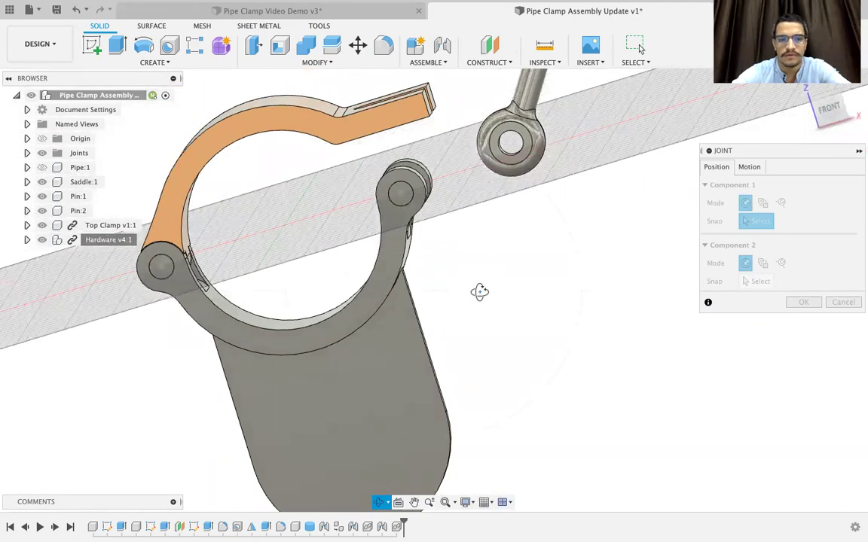
key(Escape)
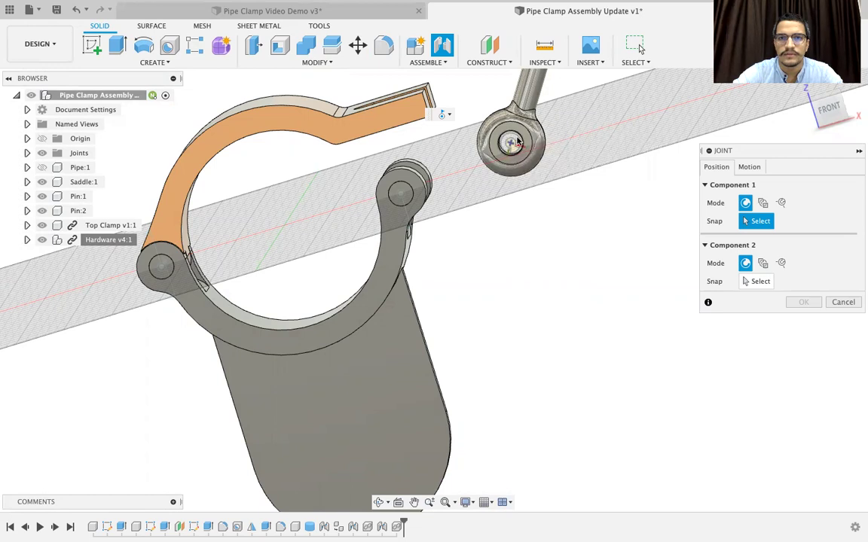
click(378, 502)
drag(530, 257, 505, 281)
key(Escape)
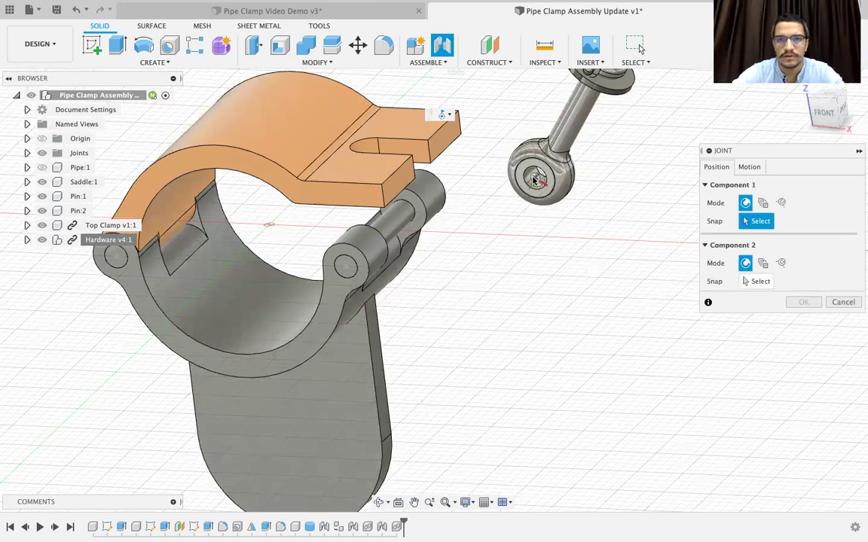
click(533, 180)
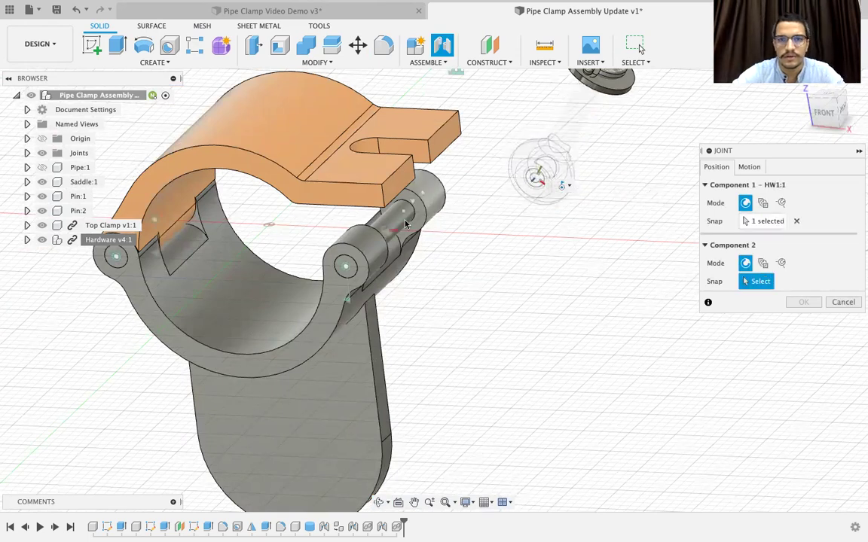
click(380, 502)
drag(507, 332, 500, 331)
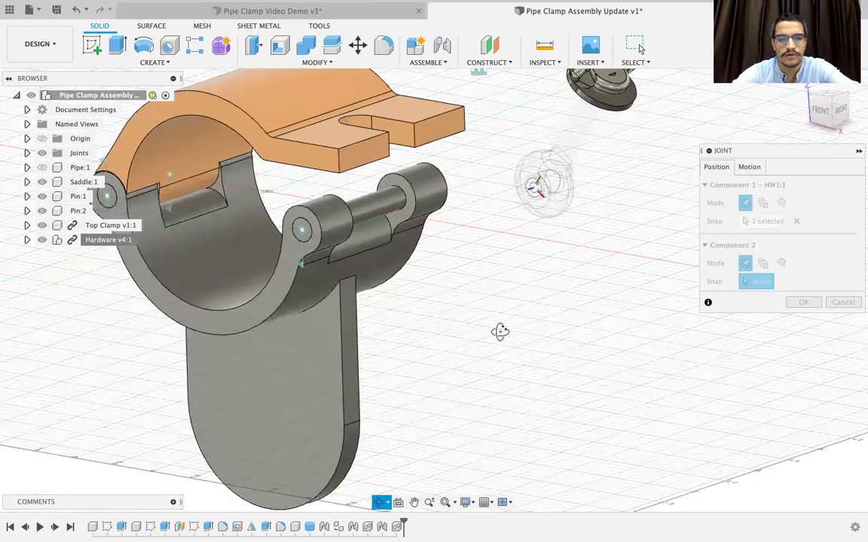
key(Escape)
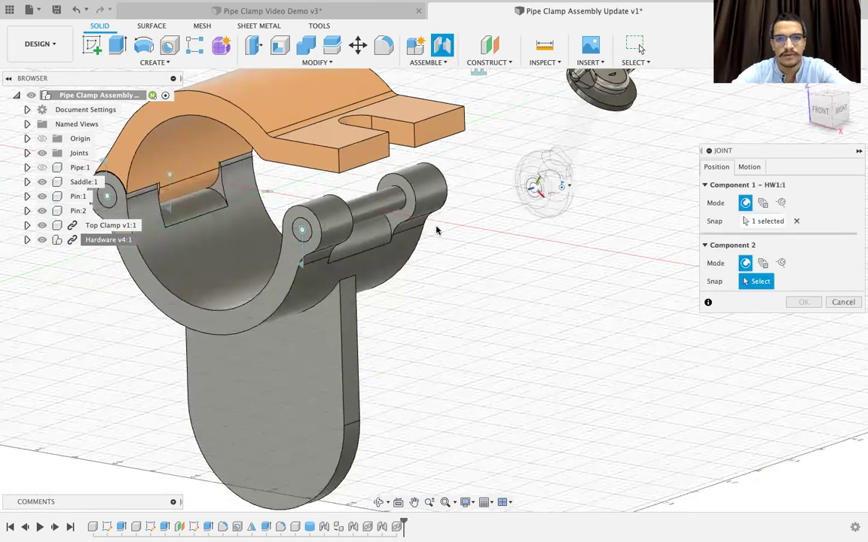
click(369, 211)
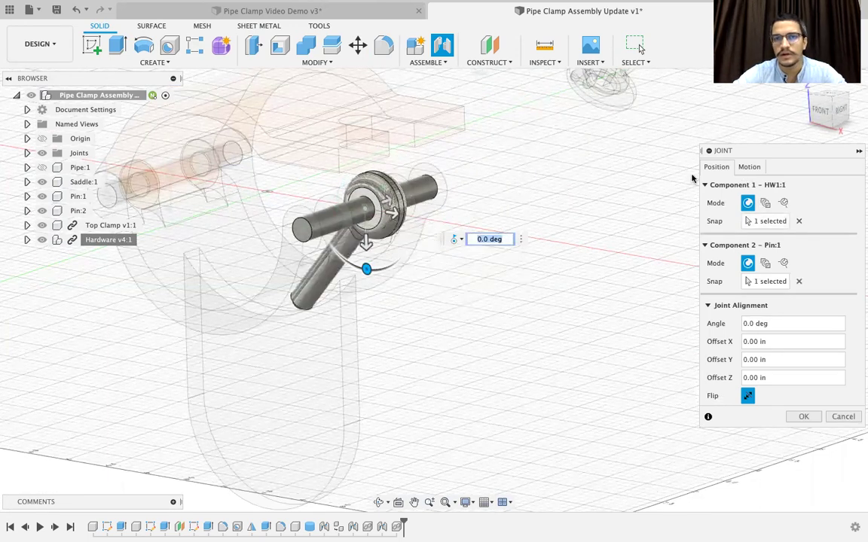
click(751, 168)
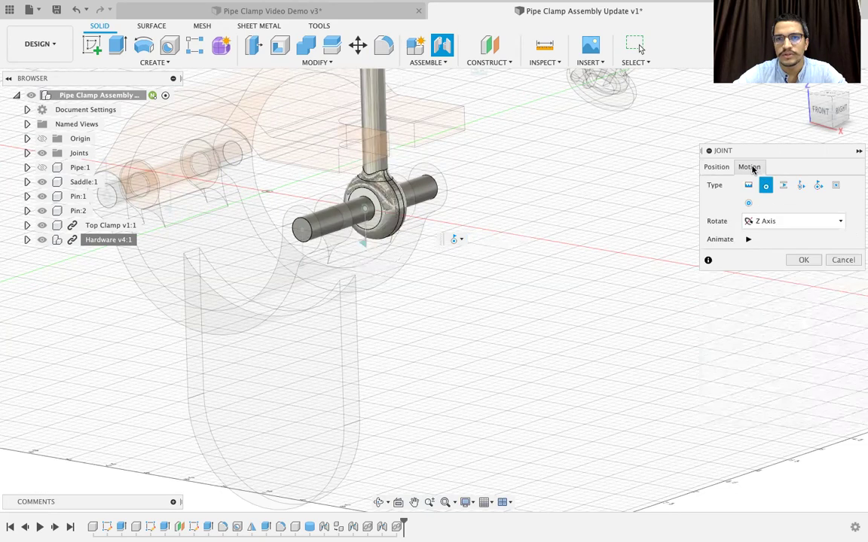
click(802, 260)
scroll(576, 360, down, 3)
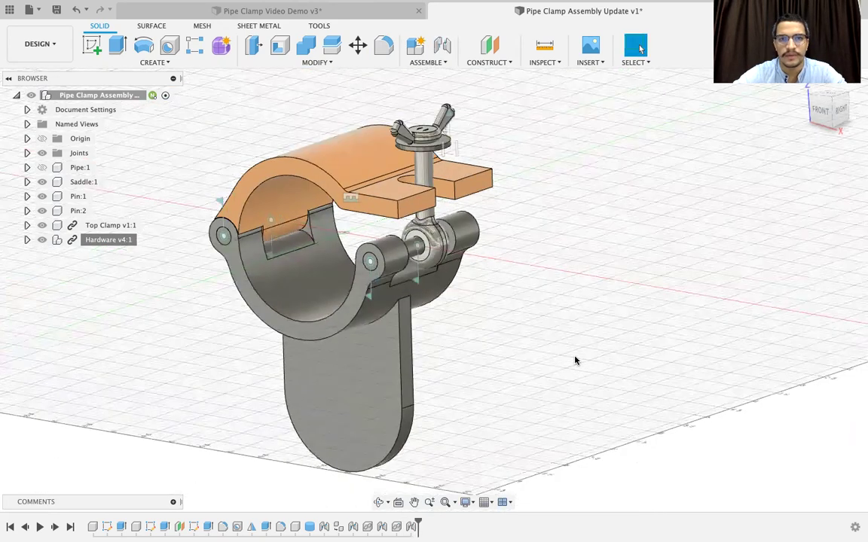
- Break the Hardware component's link to its external source design
click(380, 503)
drag(554, 253, 557, 255)
shift+middle_drag(557, 254, 475, 235)
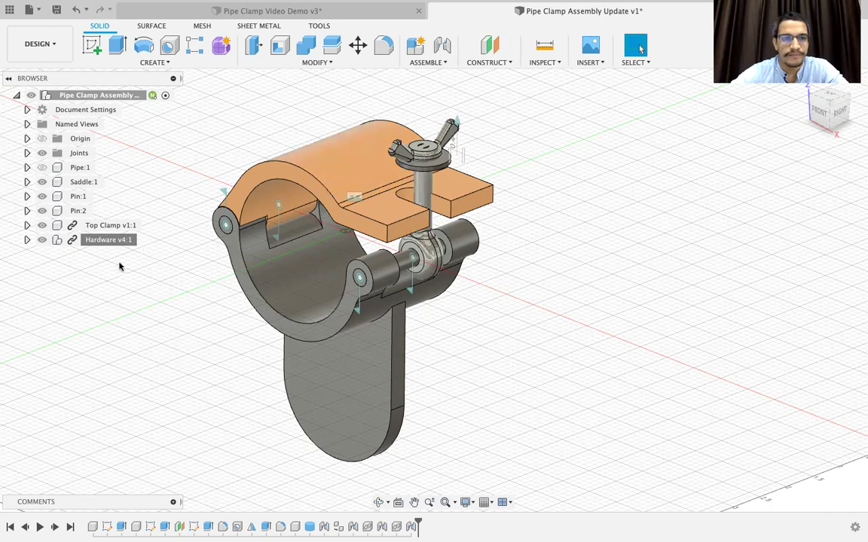
right_click(126, 240)
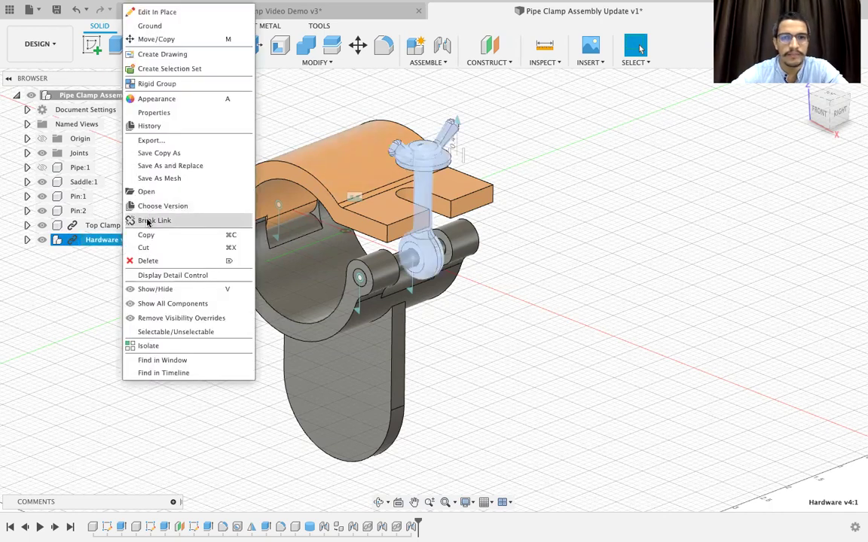
click(147, 221)
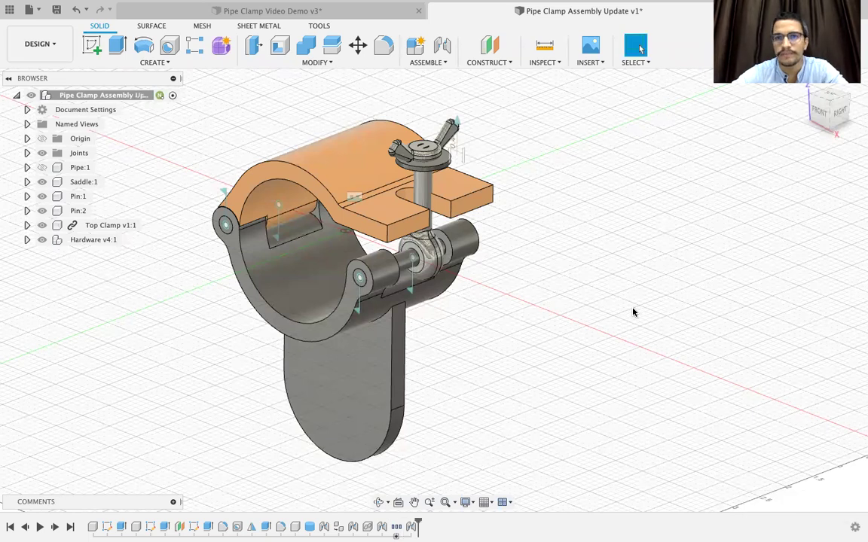
- Add a full-length, right-hand ANSI Unified thread to the Hardware's bolt shank, size 0.25 in, designation 1/4-20 UNC, class 3A, without modeling it
key(l)
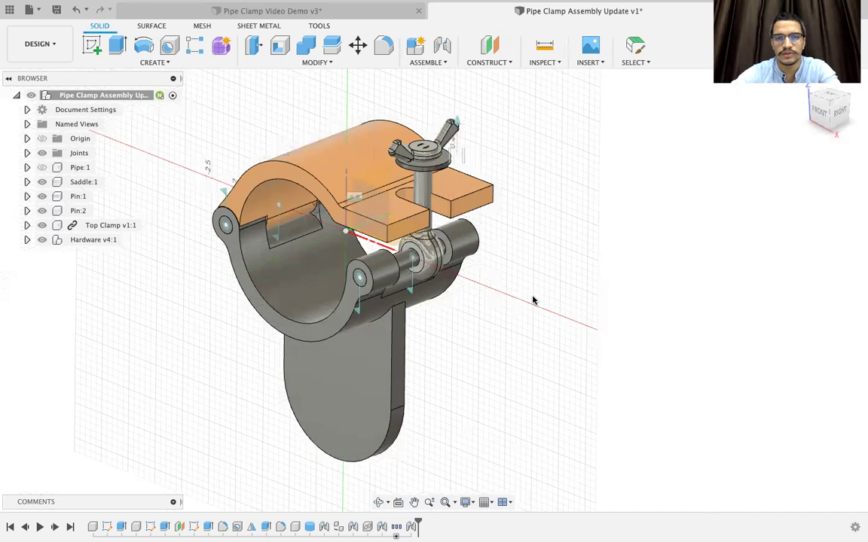
key(Escape)
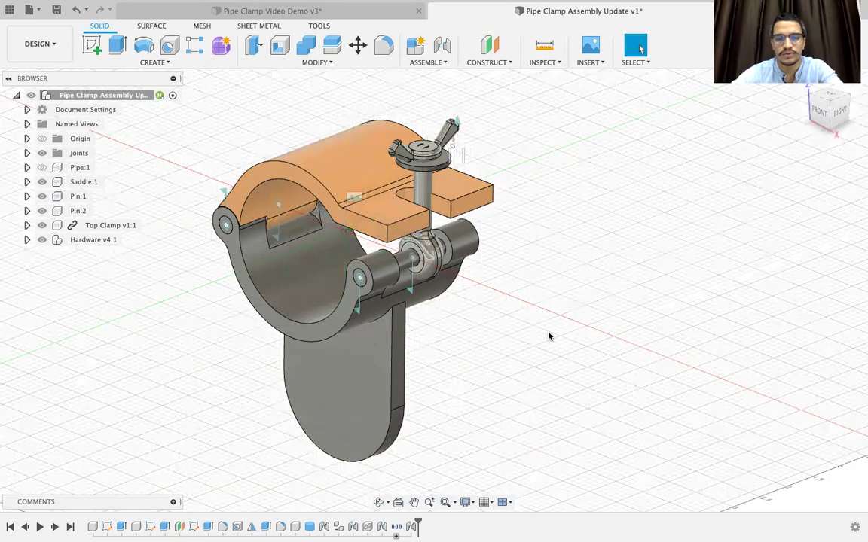
key(s)
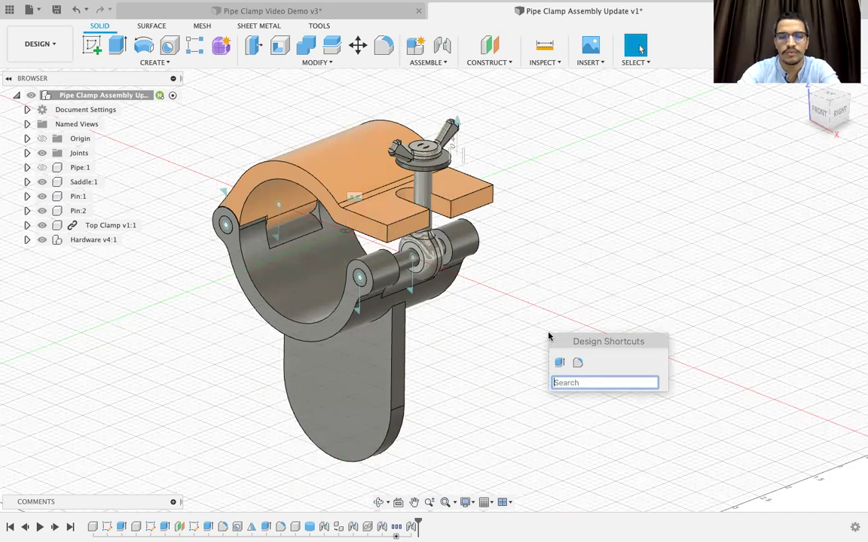
text(thre)
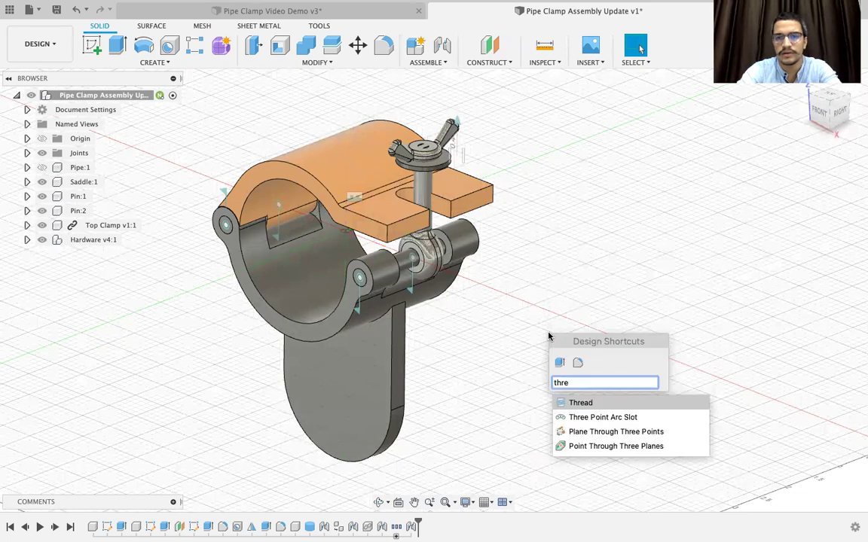
key(Return)
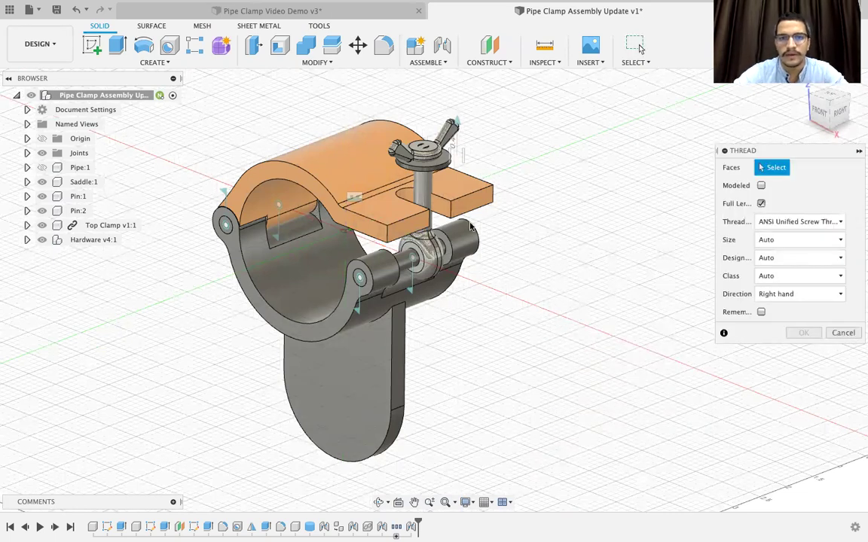
click(426, 211)
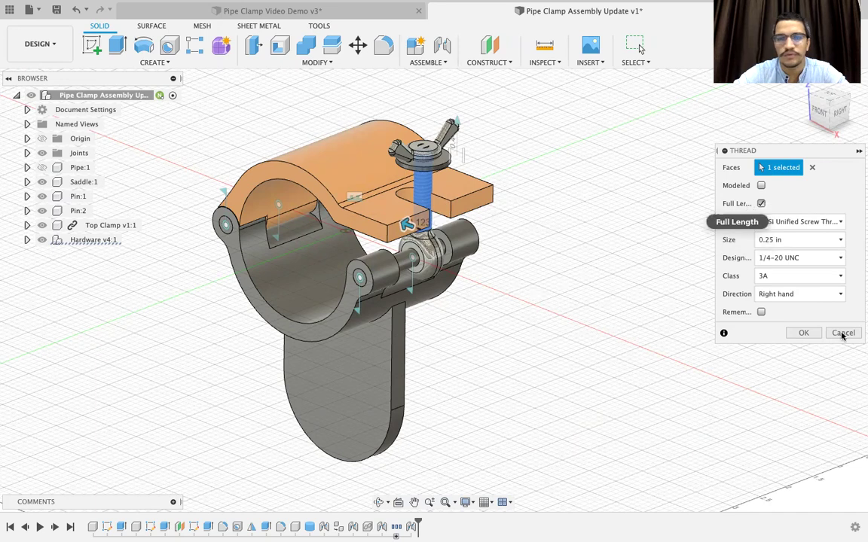
click(800, 333)
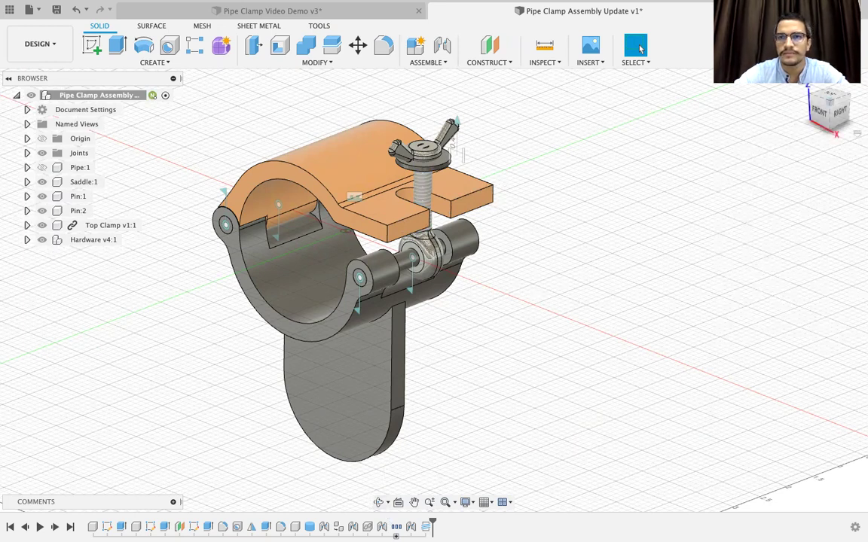
click(830, 103)
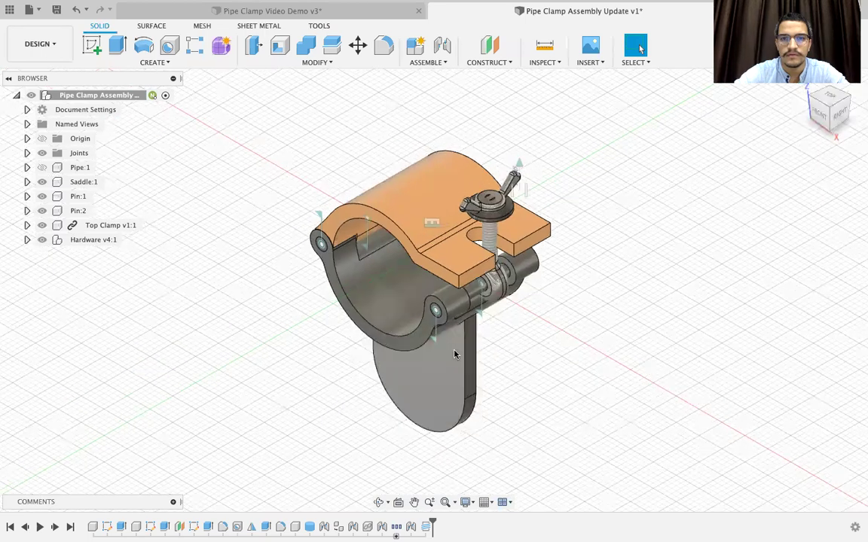
scroll(461, 351, up, 3)
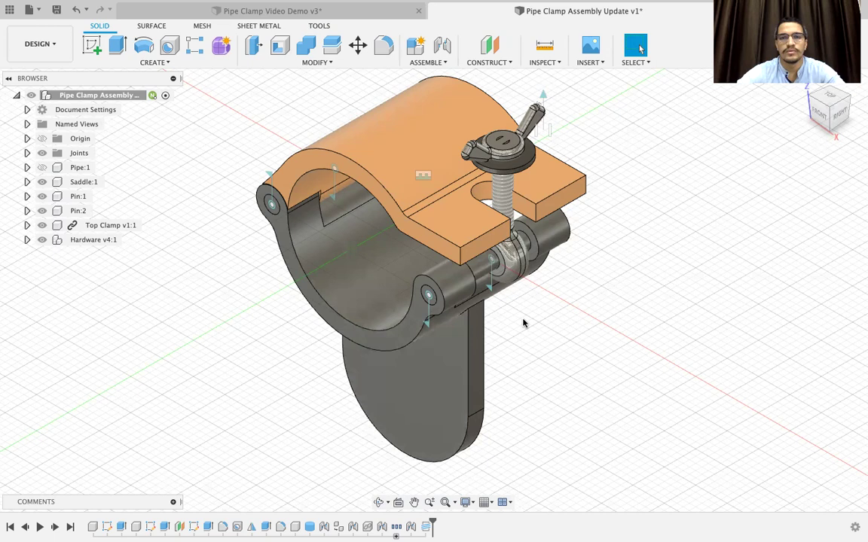
mouse_move(510, 173)
mouse_down()
mouse_move(508, 181)
mouse_move(514, 165)
mouse_up()
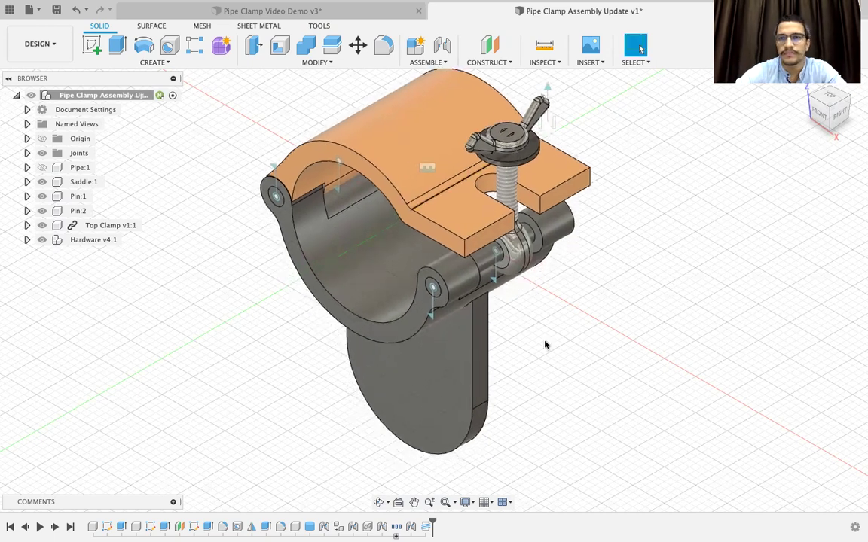